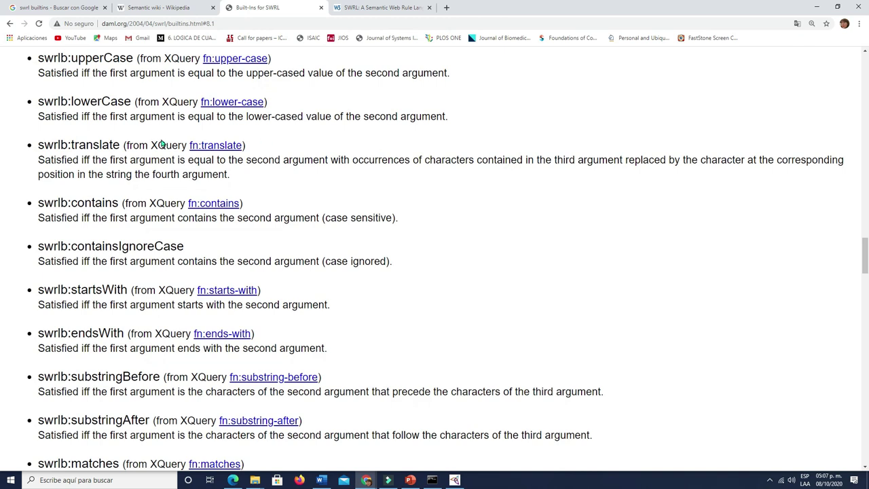
Review the string built-ins in section 8.4, highlighting swrlb:translate, swrlb:startsWith and swrlb:tokenize.
{"action": "double_click", "coordinate": [94, 147]}
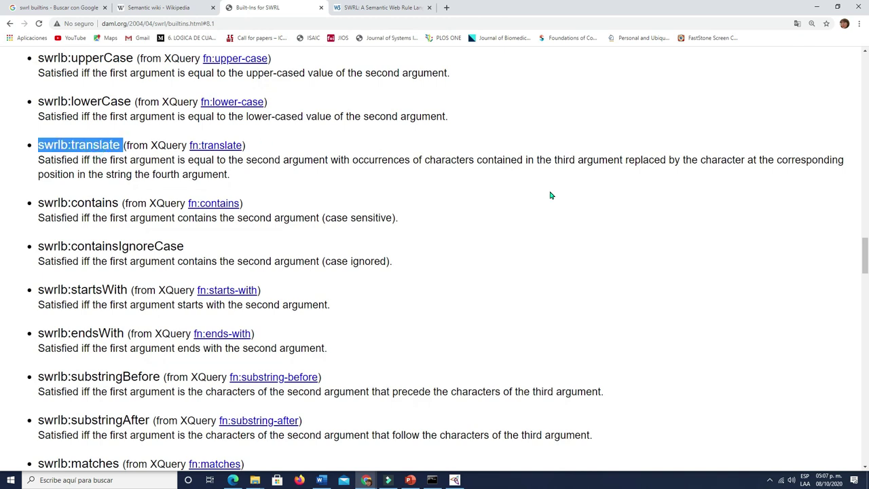
{"action": "scroll", "coordinate": [553, 191], "scroll_direction": "down", "scroll_amount": 2}
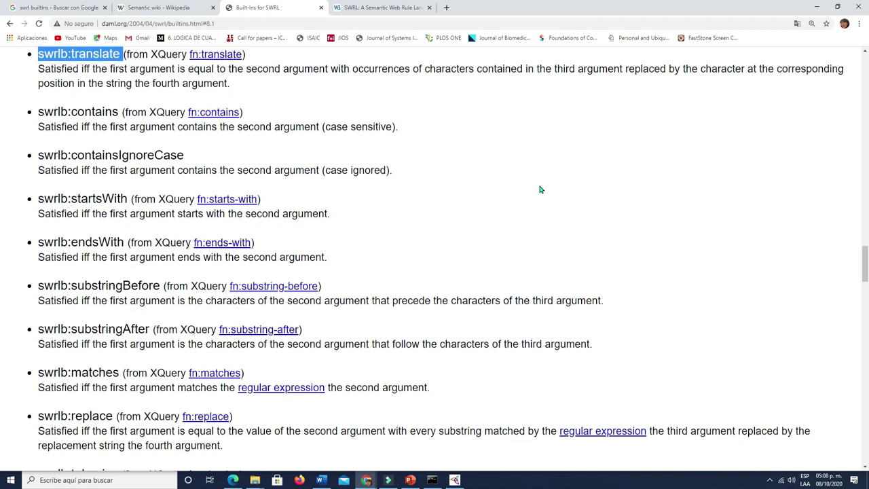
{"action": "scroll", "coordinate": [539, 187], "scroll_direction": "down", "scroll_amount": 1}
{"action": "double_click", "coordinate": [95, 154]}
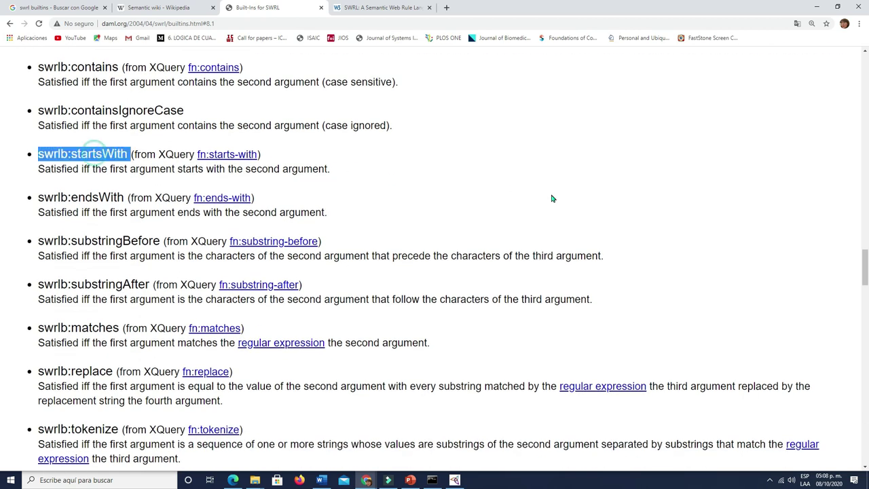
{"action": "scroll", "coordinate": [551, 199], "scroll_direction": "down", "scroll_amount": 3}
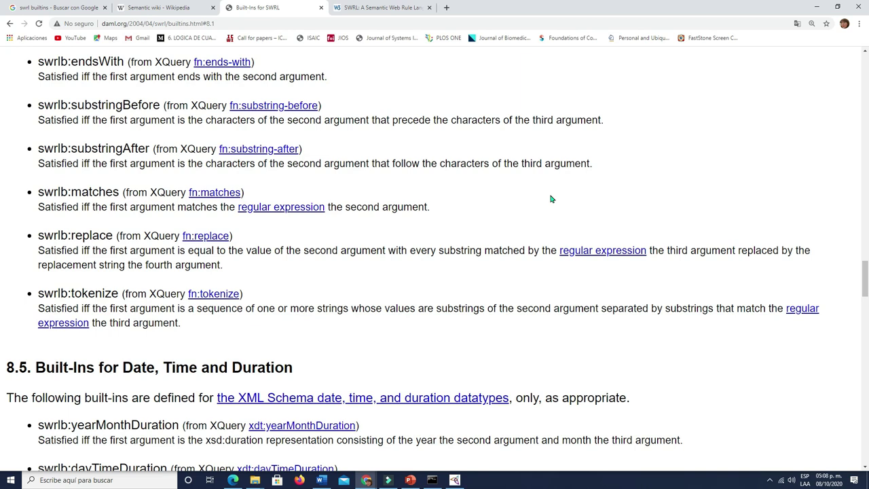
{"action": "scroll", "coordinate": [551, 198], "scroll_direction": "down", "scroll_amount": 1}
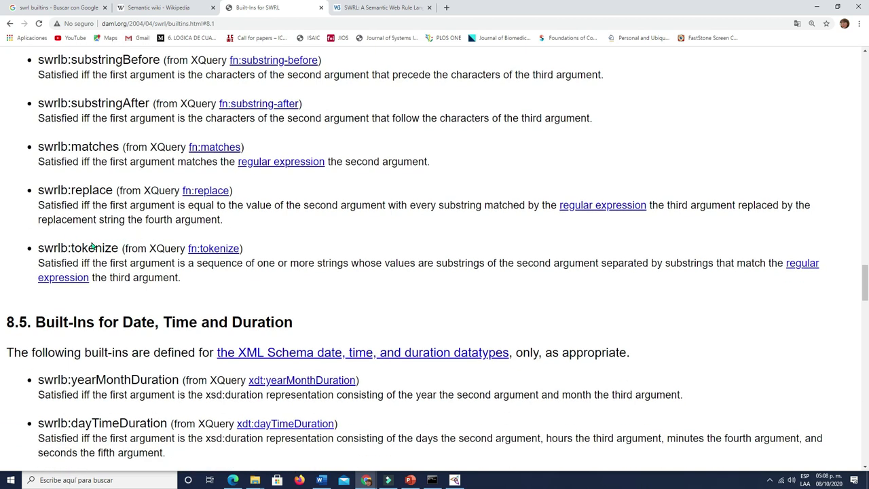
{"action": "double_click", "coordinate": [94, 246]}
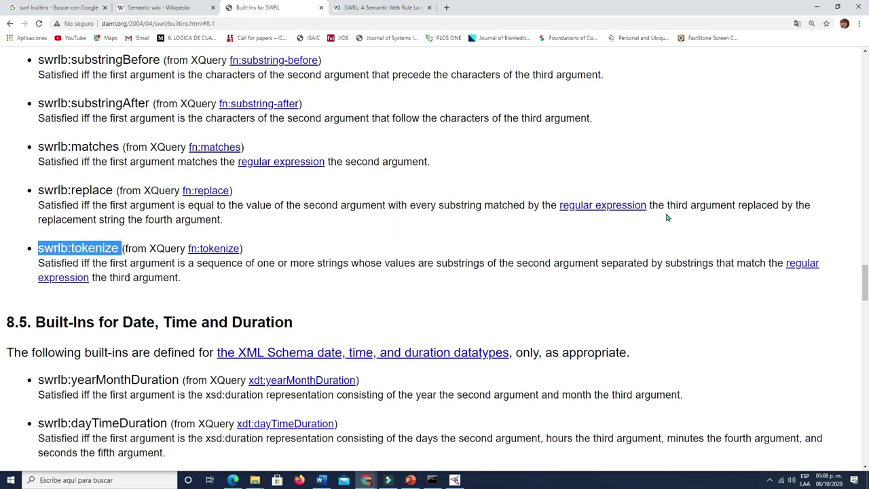
Review the date, time and duration built-ins in section 8.5, highlighting swrlb:yearMonthDuration, swrlb:dayTimeDuration and swrlb:dateTime.
{"action": "scroll", "coordinate": [667, 217], "scroll_direction": "down", "scroll_amount": 3}
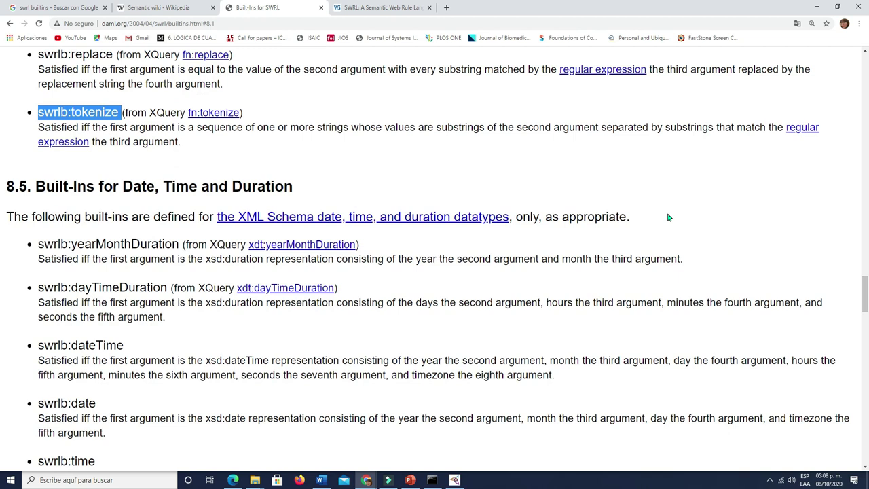
{"action": "scroll", "coordinate": [667, 217], "scroll_direction": "down", "scroll_amount": 2}
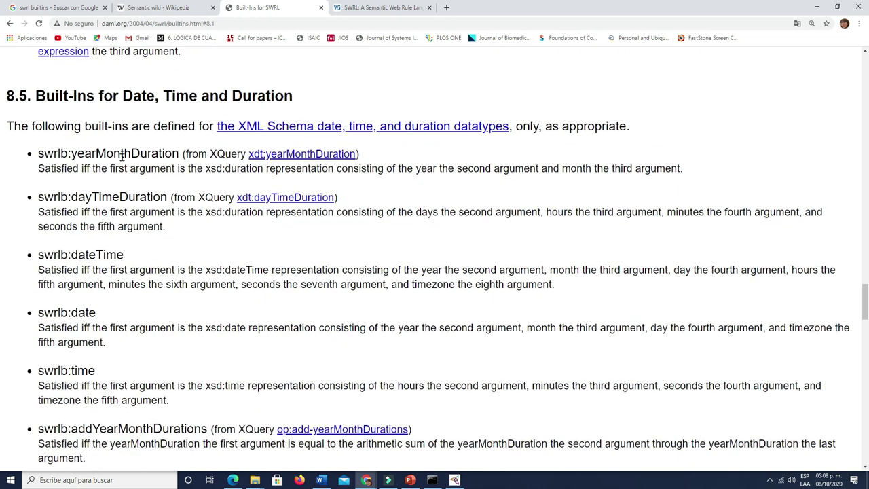
{"action": "double_click", "coordinate": [122, 152]}
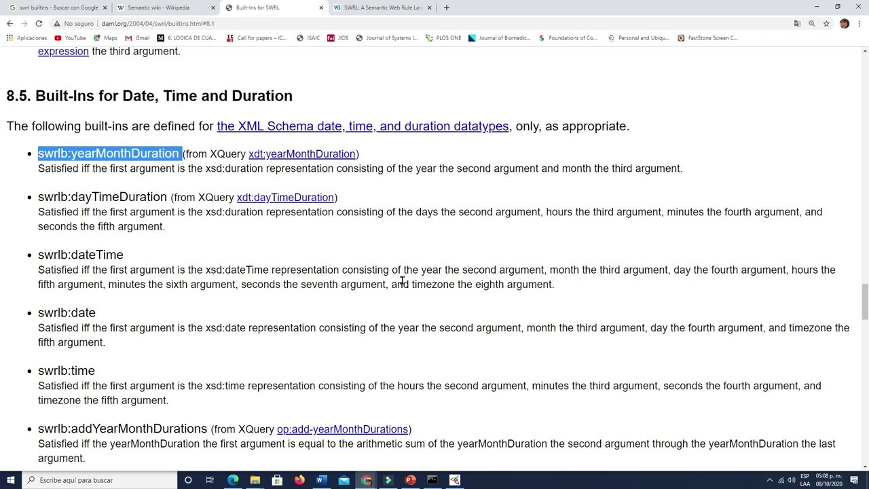
{"action": "double_click", "coordinate": [117, 196]}
{"action": "double_click", "coordinate": [104, 253]}
{"action": "scroll", "coordinate": [253, 326], "scroll_direction": "down", "scroll_amount": 2}
{"action": "scroll", "coordinate": [171, 305], "scroll_direction": "down", "scroll_amount": 6}
{"action": "scroll", "coordinate": [171, 306], "scroll_direction": "down", "scroll_amount": 9}
{"action": "scroll", "coordinate": [140, 348], "scroll_direction": "down", "scroll_amount": 12}
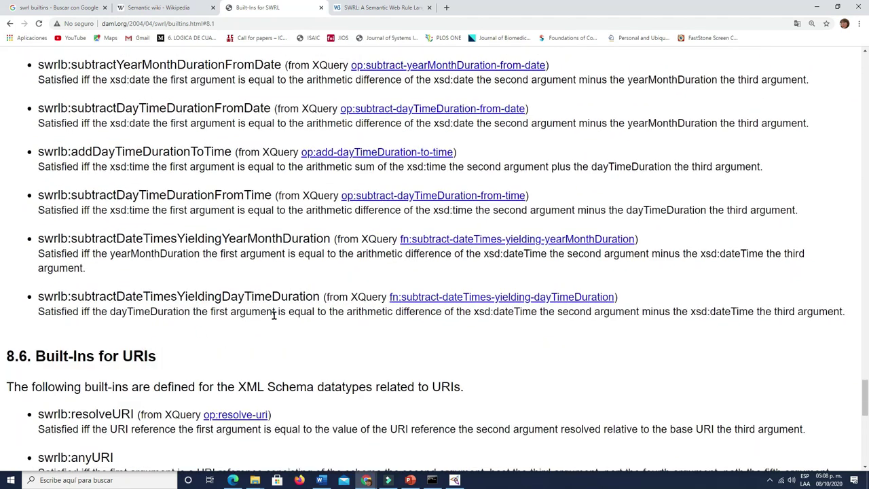
Review the URI and list built-ins in sections 8.6 and 8.7, highlighting listConcat, listIntersection and listSubtraction, and return to the page's contents.
{"action": "scroll", "coordinate": [468, 336], "scroll_direction": "down", "scroll_amount": 8}
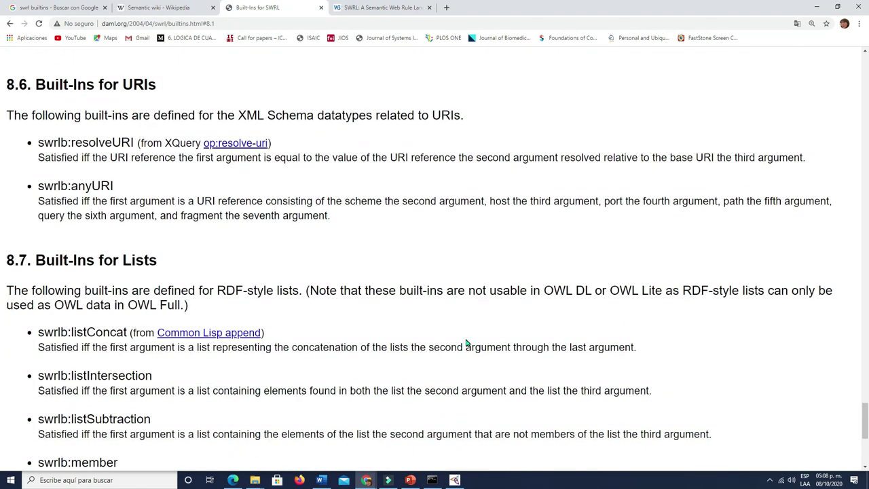
{"action": "scroll", "coordinate": [466, 342], "scroll_direction": "down", "scroll_amount": 3}
{"action": "scroll", "coordinate": [465, 339], "scroll_direction": "down", "scroll_amount": 3}
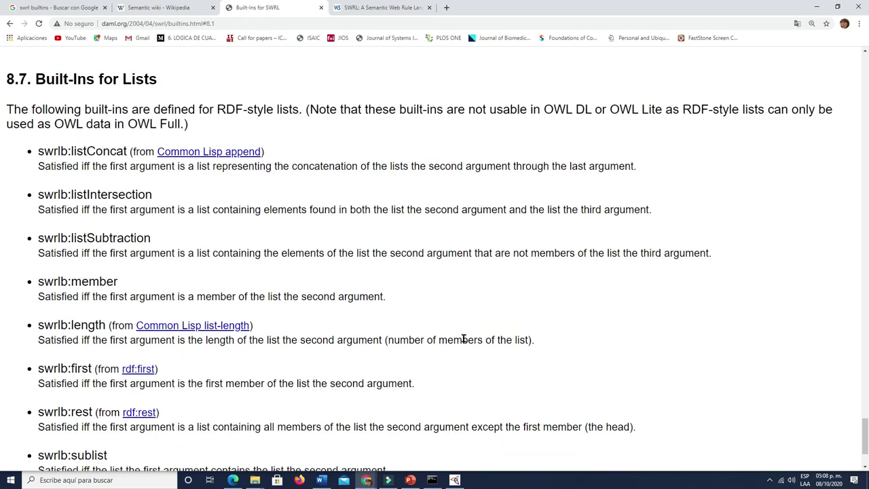
{"action": "left_click", "coordinate": [89, 149]}
{"action": "double_click", "coordinate": [89, 149]}
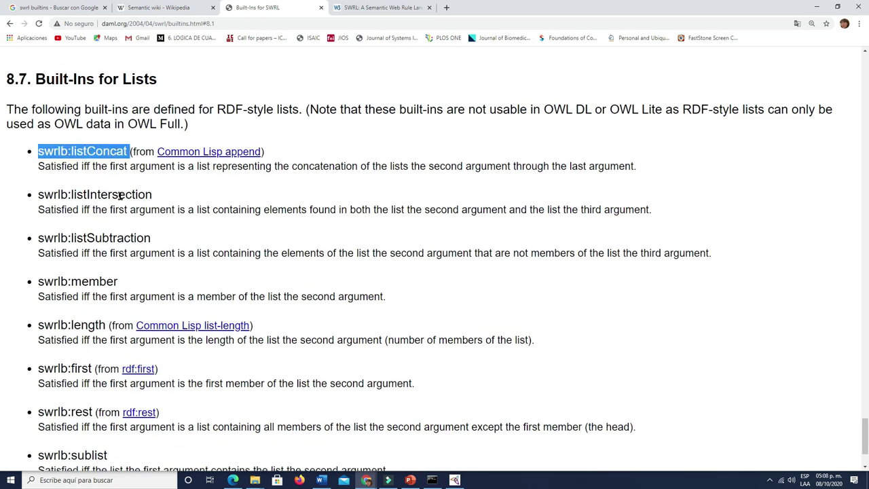
{"action": "double_click", "coordinate": [120, 195]}
{"action": "double_click", "coordinate": [111, 238]}
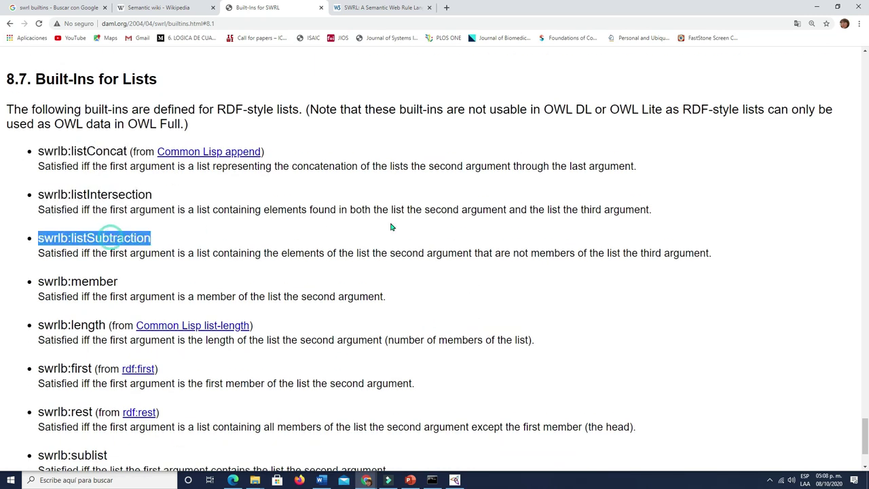
{"action": "scroll", "coordinate": [392, 232], "scroll_direction": "down", "scroll_amount": 3}
{"action": "scroll", "coordinate": [392, 231], "scroll_direction": "down", "scroll_amount": 1}
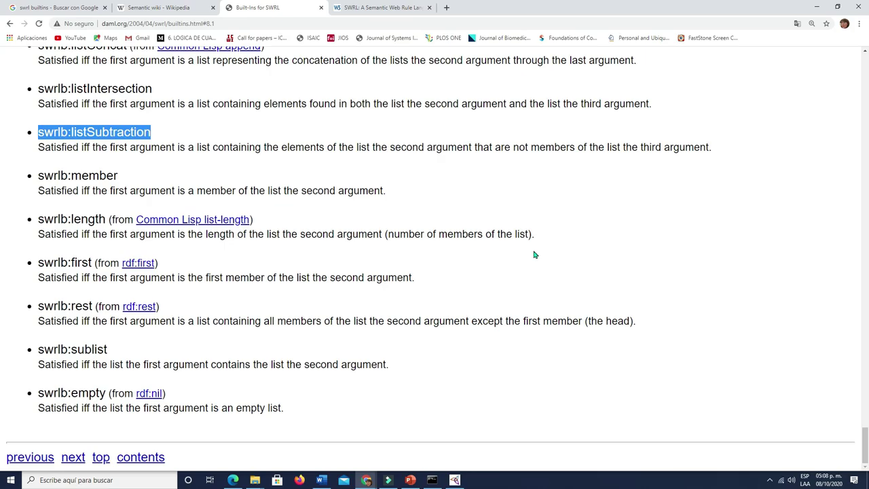
{"action": "scroll", "coordinate": [534, 255], "scroll_direction": "up", "scroll_amount": 20}
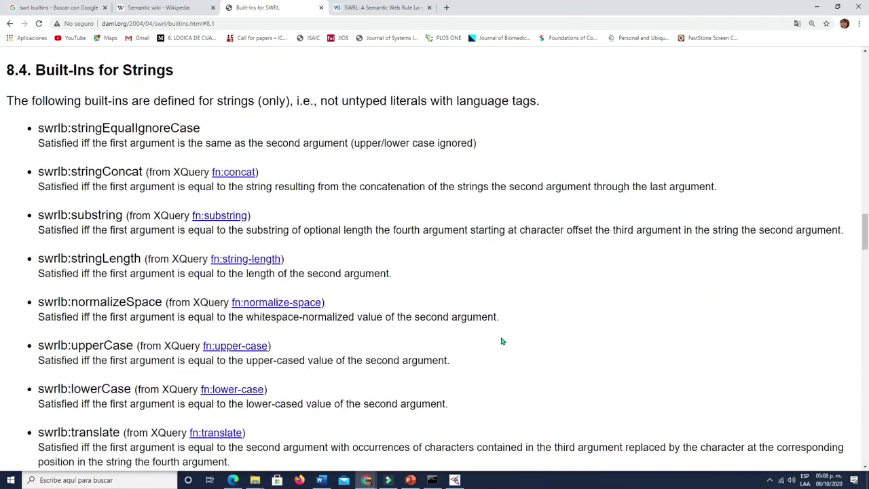
{"action": "scroll", "coordinate": [502, 341], "scroll_direction": "up", "scroll_amount": 10}
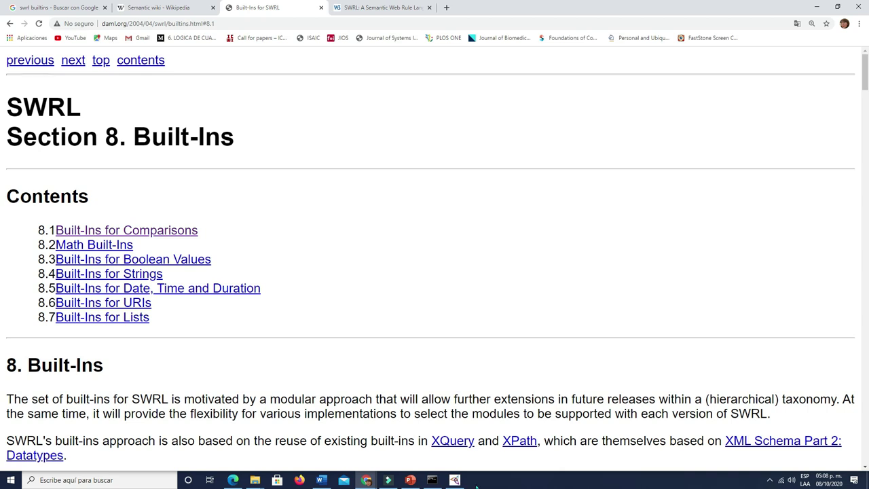
Switch to Protégé and open the recently used ontology Persona2.owl.
{"action": "left_click", "coordinate": [454, 480]}
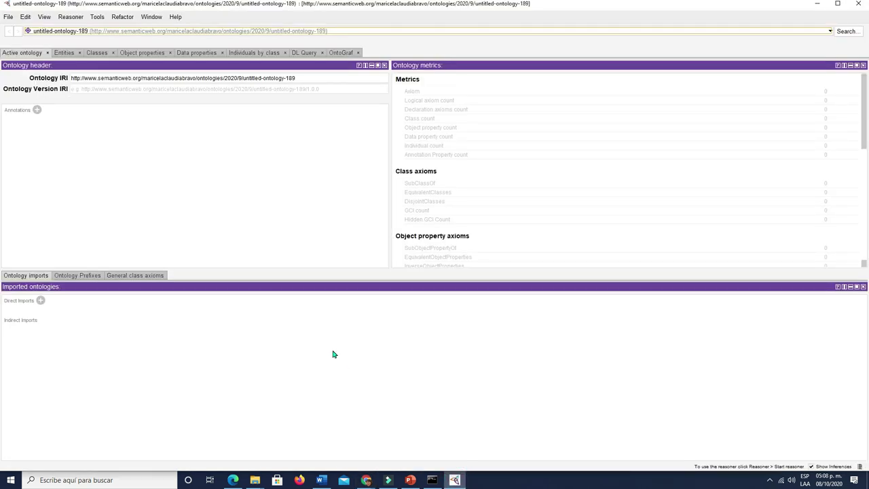
{"action": "left_click", "coordinate": [8, 17]}
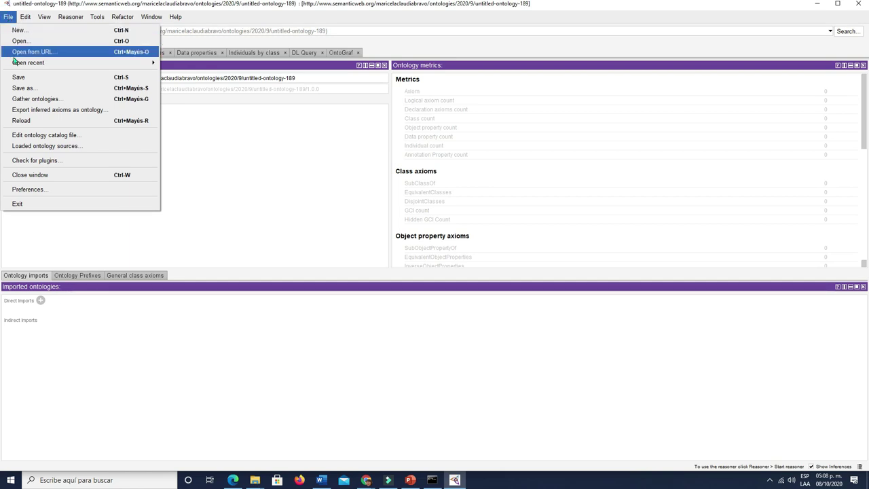
{"action": "mouse_move", "coordinate": [15, 62]}
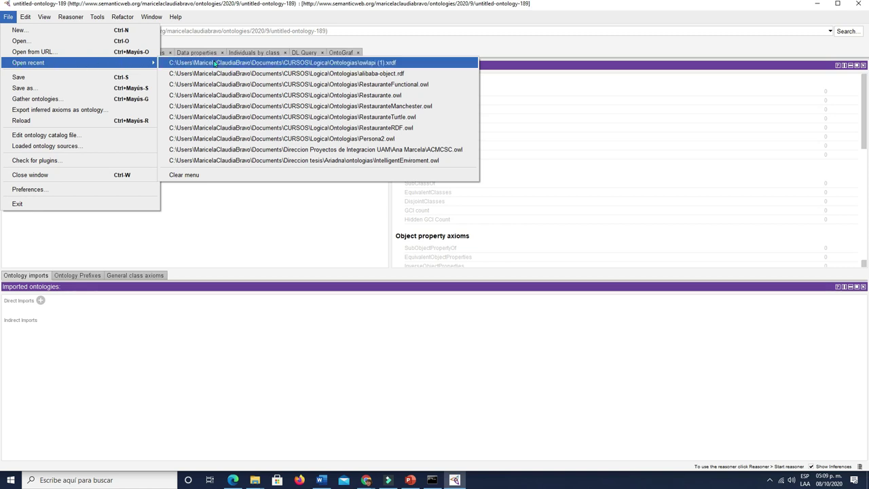
{"action": "left_click", "coordinate": [392, 139]}
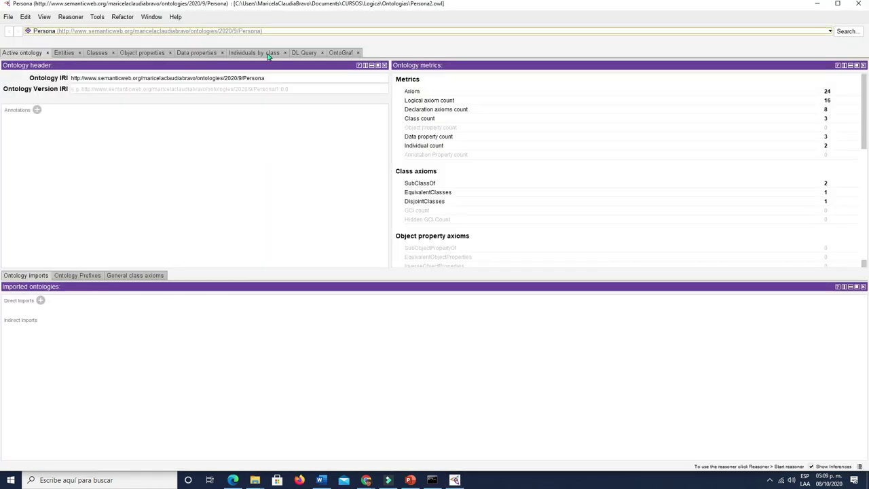
Show the individuals by class and expand owl:Thing and Persona in the class hierarchy.
{"action": "left_click", "coordinate": [268, 53]}
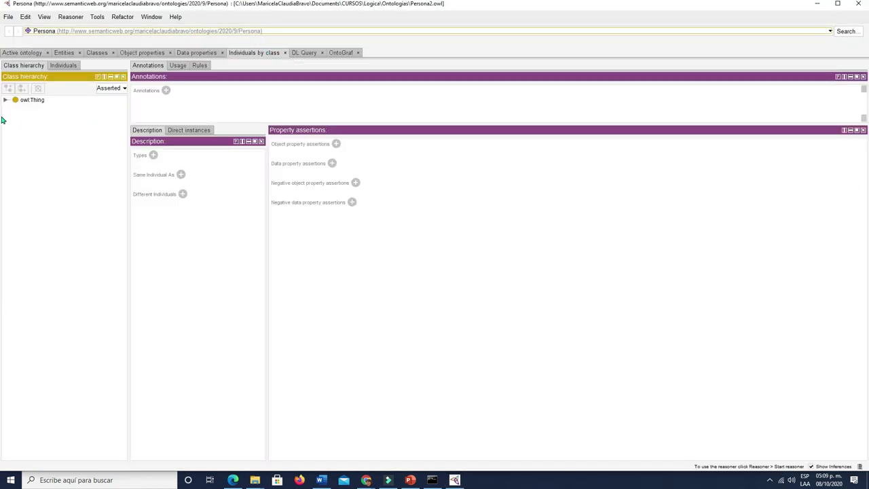
{"action": "left_click", "coordinate": [5, 100]}
{"action": "left_click", "coordinate": [14, 107]}
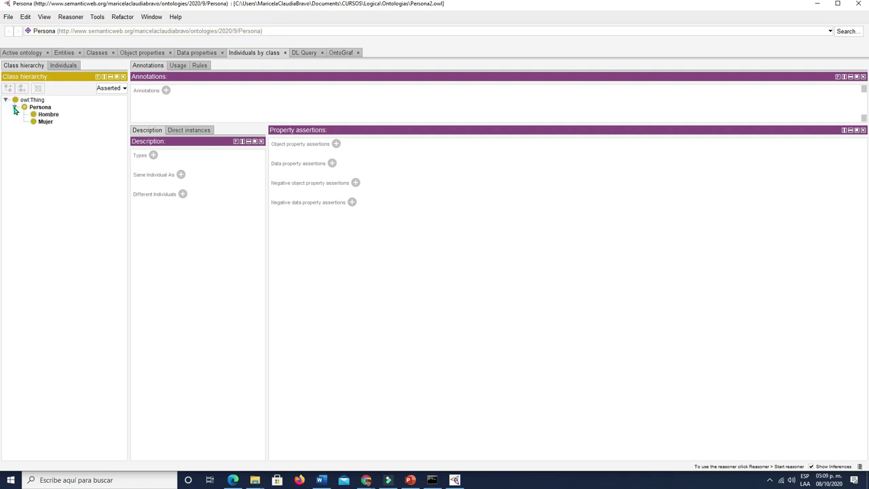
Examine the classes Persona, Hombre and Mujer in the hierarchy, finishing with Mujer selected.
{"action": "left_click", "coordinate": [40, 108]}
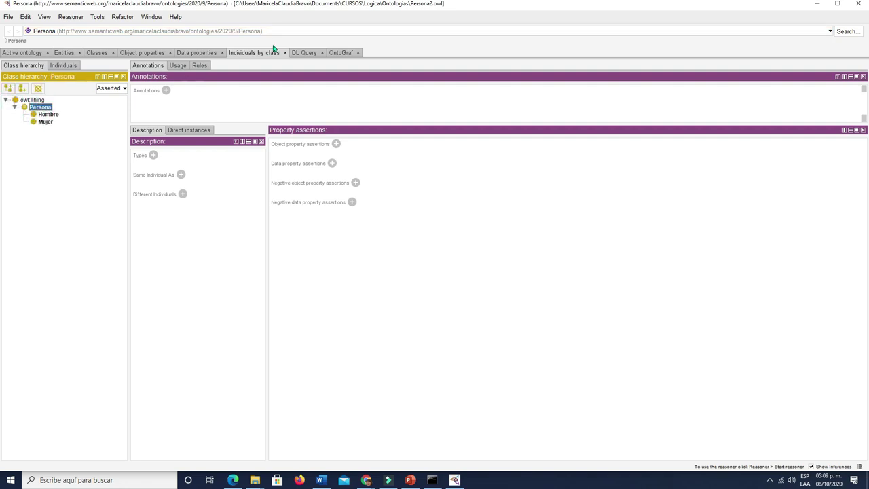
{"action": "left_click", "coordinate": [47, 116]}
{"action": "left_click", "coordinate": [46, 120]}
{"action": "left_click", "coordinate": [38, 113]}
{"action": "left_click", "coordinate": [39, 107]}
{"action": "left_click", "coordinate": [32, 99]}
{"action": "left_click", "coordinate": [40, 106]}
{"action": "left_click", "coordinate": [49, 114]}
{"action": "left_click", "coordinate": [46, 121]}
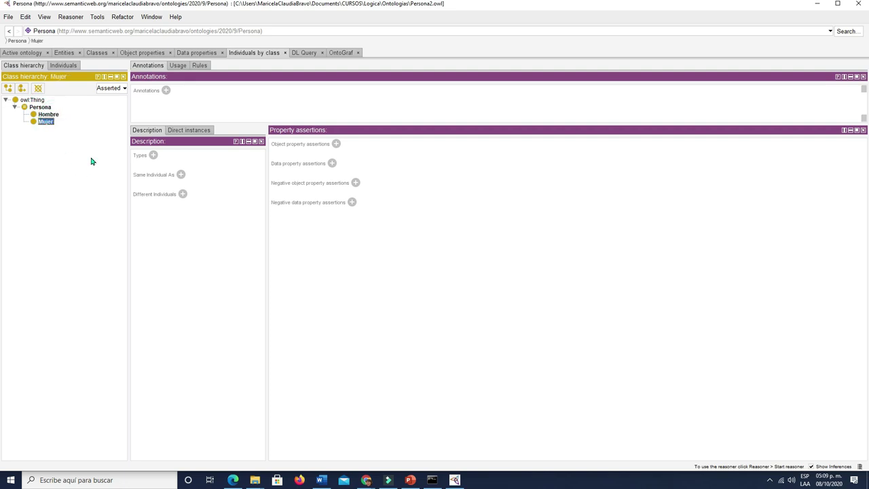
Check which optional tabs are available and look through the list of downloadable plugins without installing any.
{"action": "left_click", "coordinate": [152, 17]}
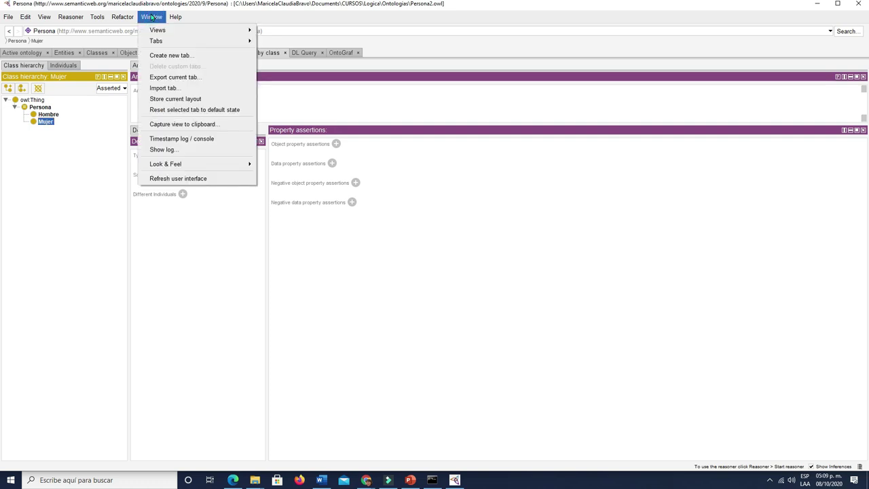
{"action": "mouse_move", "coordinate": [164, 42]}
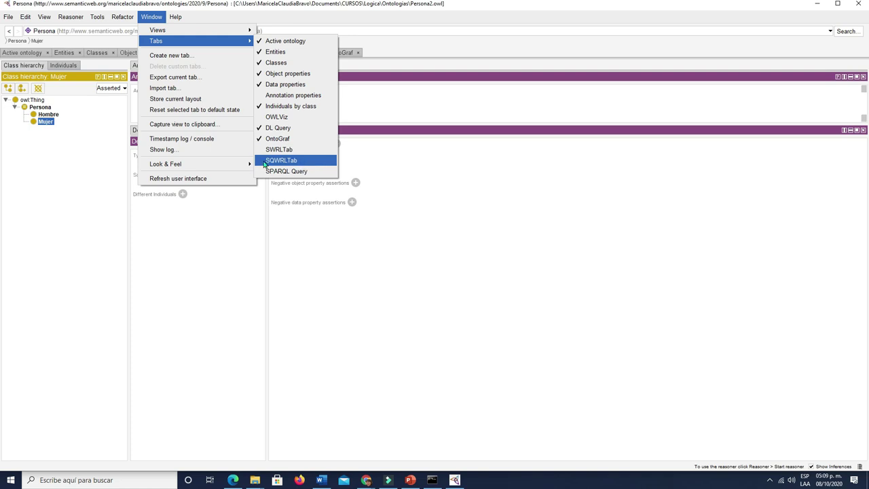
{"action": "mouse_move", "coordinate": [5, 13]}
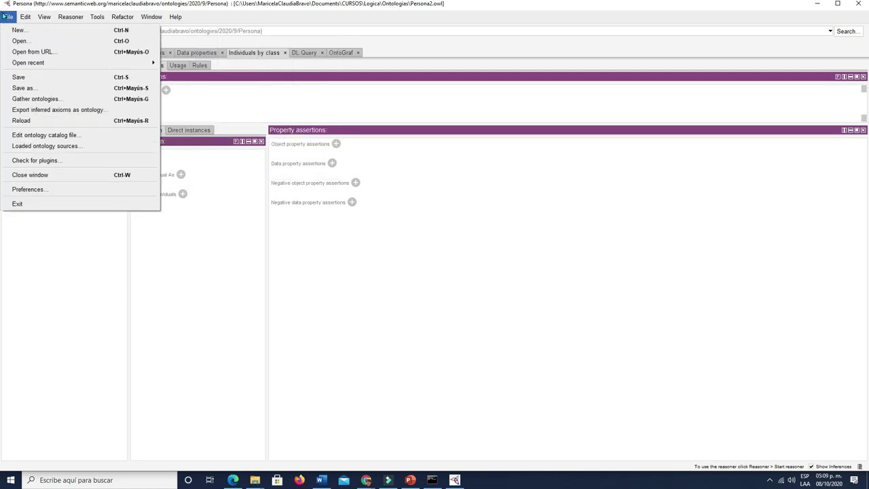
{"action": "left_click", "coordinate": [42, 161]}
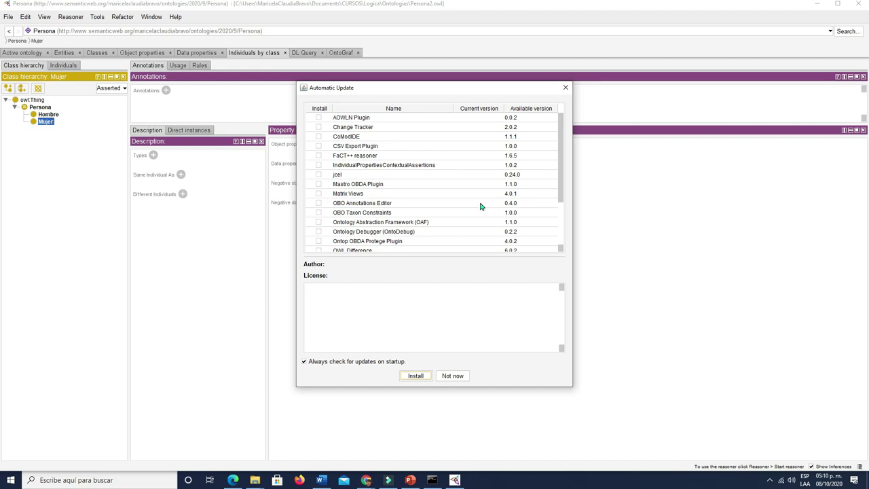
{"action": "scroll", "coordinate": [481, 205], "scroll_direction": "down", "scroll_amount": 3}
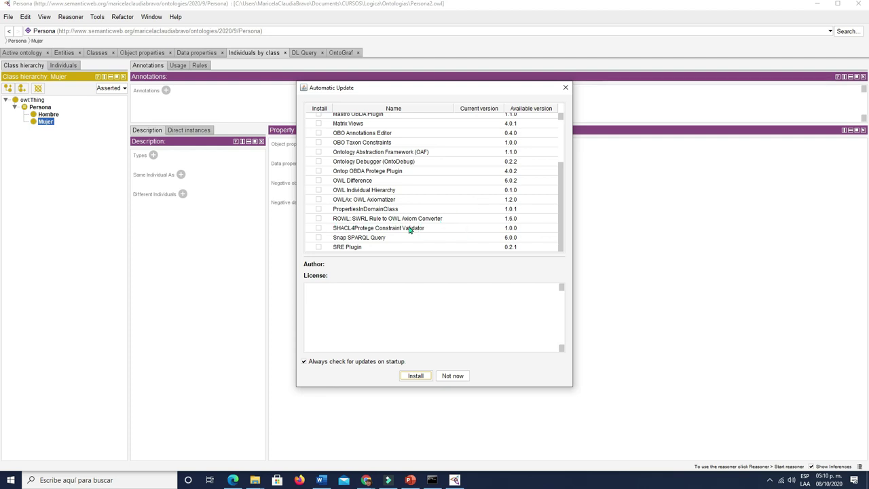
{"action": "scroll", "coordinate": [394, 198], "scroll_direction": "up", "scroll_amount": 3}
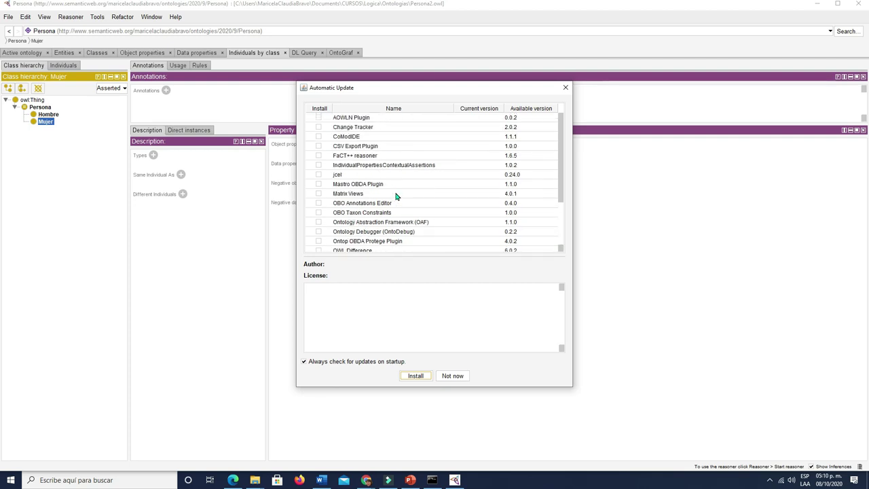
{"action": "left_click", "coordinate": [452, 377]}
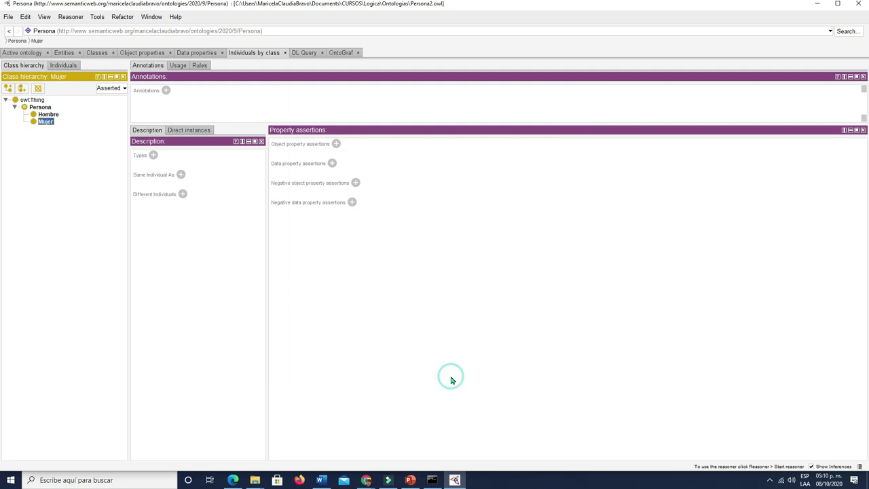
Add the SWRLTab to the workspace.
{"action": "left_click", "coordinate": [149, 17]}
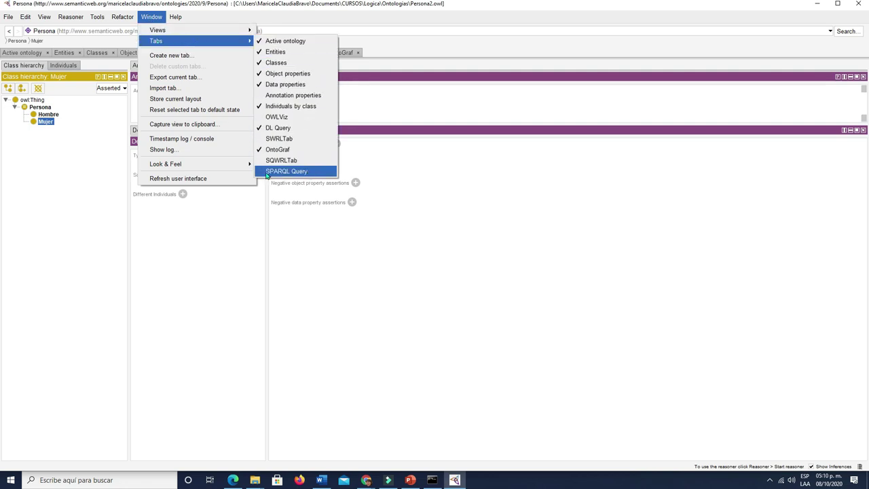
{"action": "left_click", "coordinate": [271, 138]}
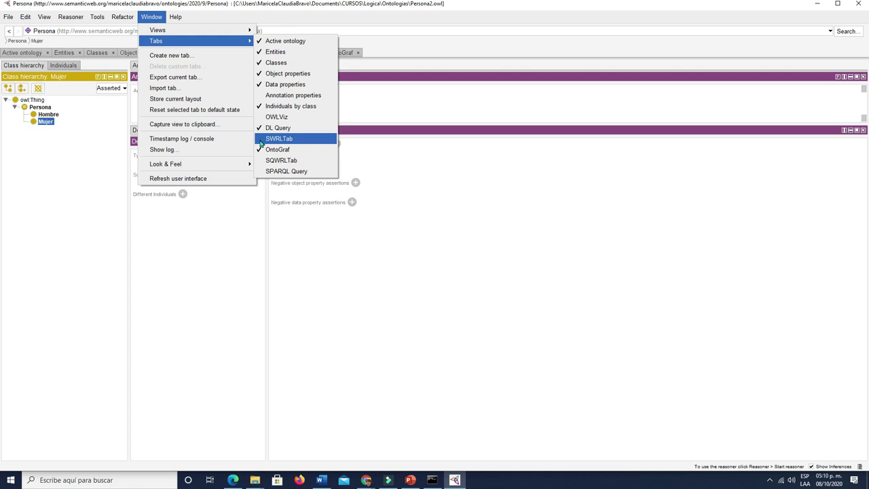
{"action": "left_click", "coordinate": [261, 139]}
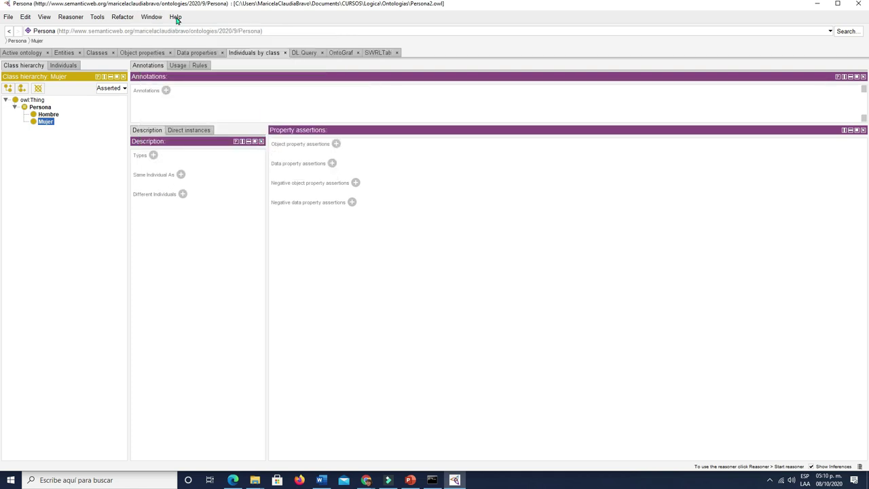
Add the SQWRLTab to the workspace and show it.
{"action": "left_click", "coordinate": [146, 17]}
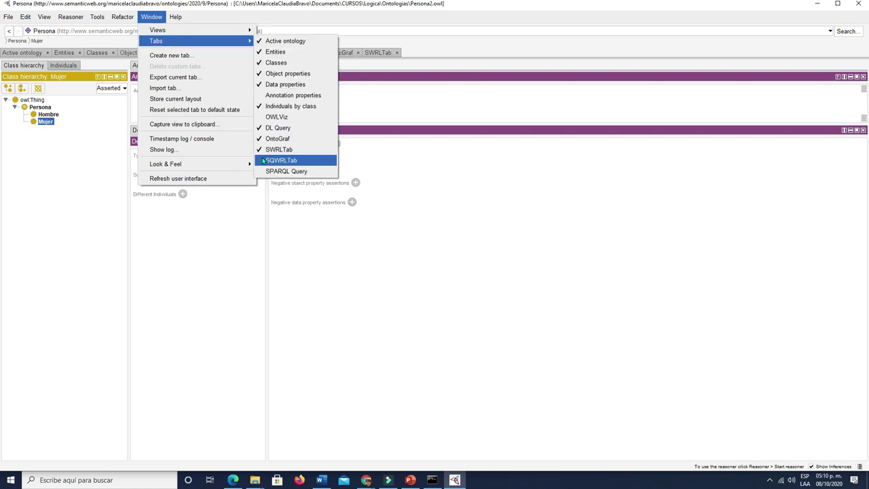
{"action": "left_click", "coordinate": [258, 163]}
{"action": "left_click", "coordinate": [382, 53]}
{"action": "left_click", "coordinate": [424, 53]}
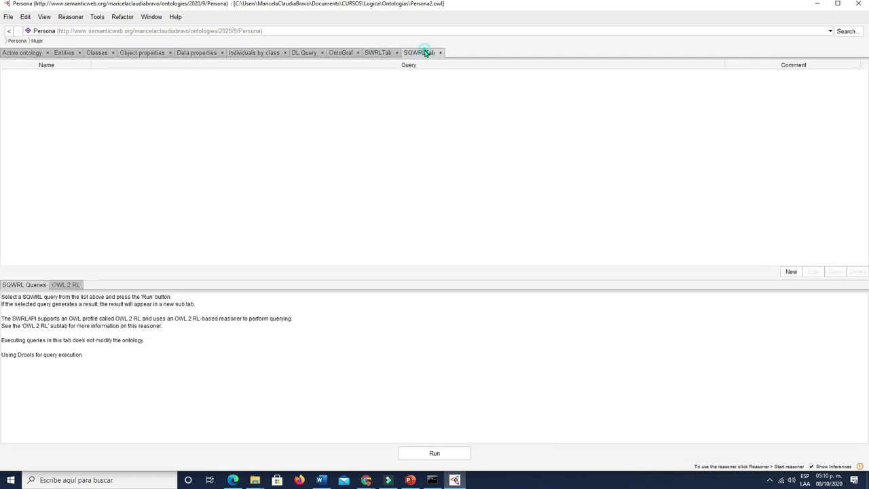
Compare the SWRLTab rule view with the SQWRLTab query view and check which tabs are enabled, finishing on SWRLTab.
{"action": "left_click", "coordinate": [376, 54]}
{"action": "left_click", "coordinate": [421, 53]}
{"action": "left_click", "coordinate": [380, 54]}
{"action": "left_click", "coordinate": [415, 53]}
{"action": "left_click", "coordinate": [374, 53]}
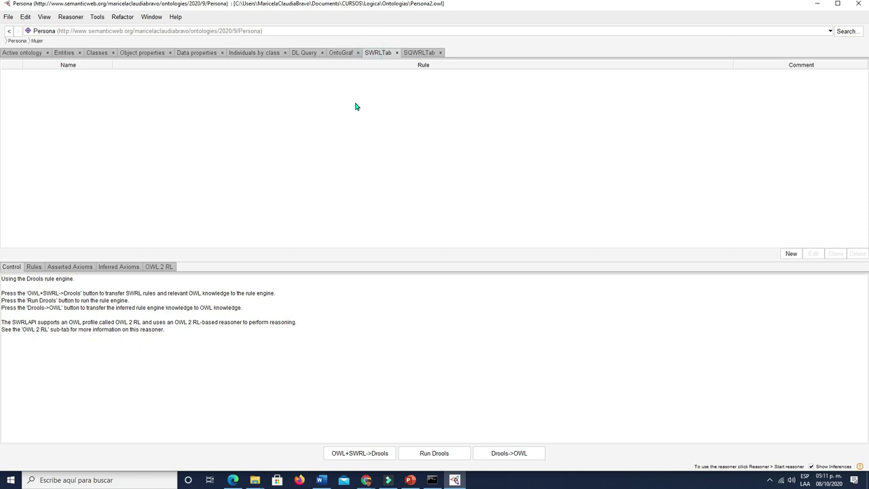
{"action": "left_click", "coordinate": [154, 18]}
{"action": "mouse_move", "coordinate": [160, 44]}
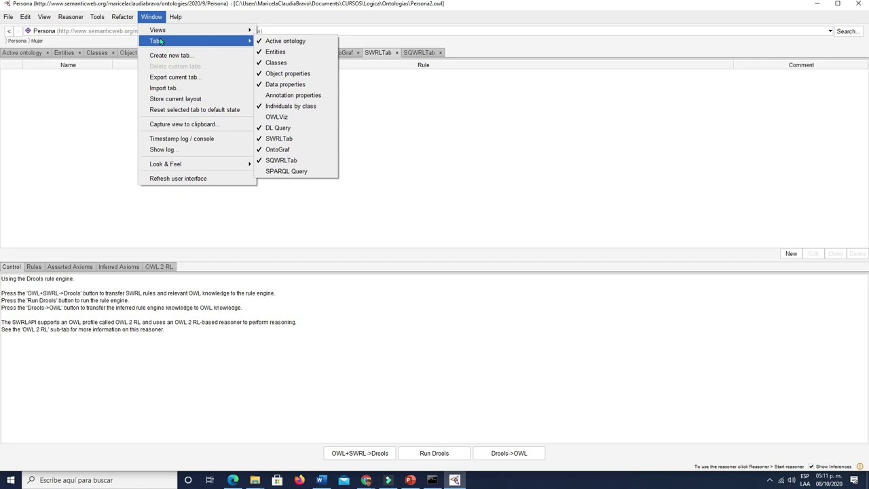
{"action": "left_click", "coordinate": [506, 152]}
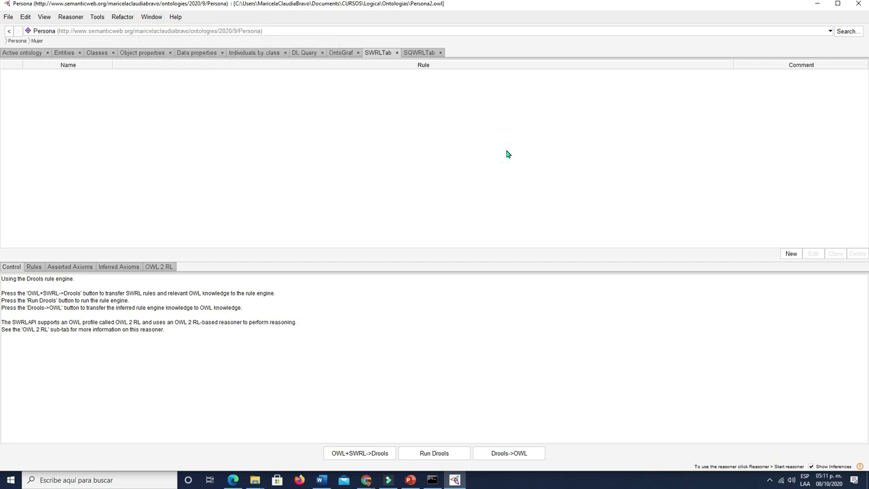
Remove the Persona superclass from the class Mujer and the tieneGenero equivalent-class axiom from the class Persona.
{"action": "left_click", "coordinate": [255, 53]}
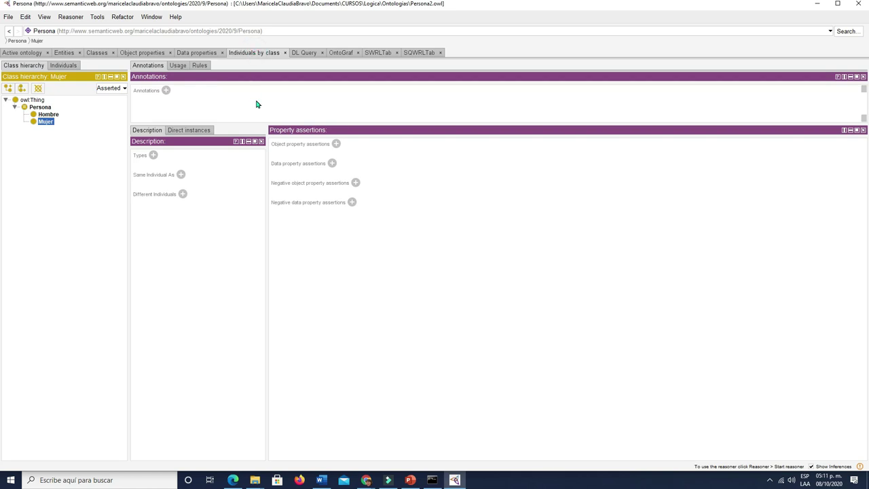
{"action": "left_click", "coordinate": [97, 53]}
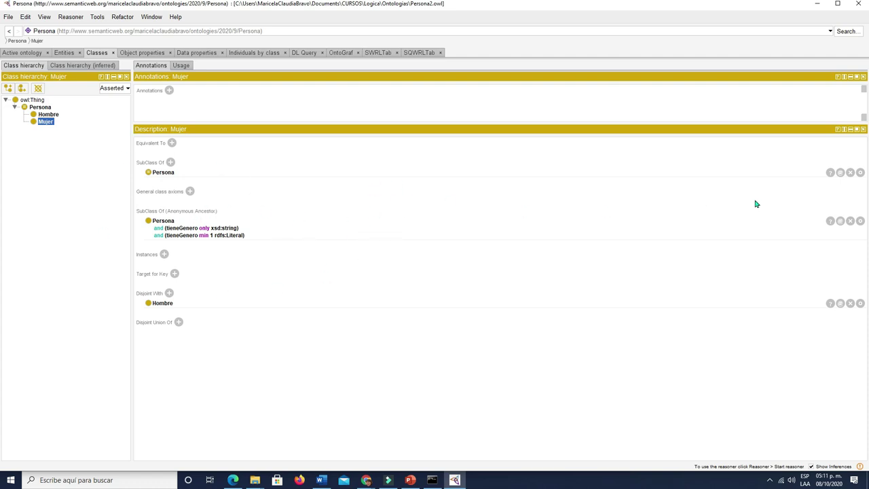
{"action": "left_click", "coordinate": [850, 173]}
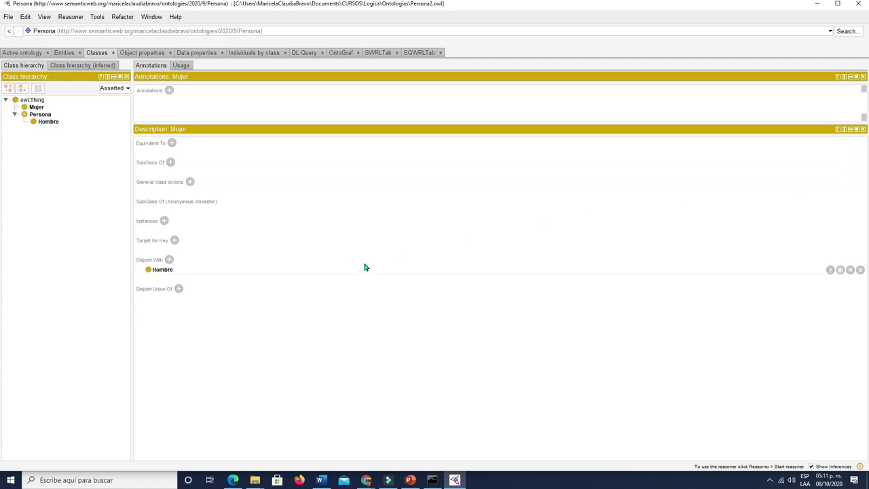
{"action": "left_click", "coordinate": [45, 115]}
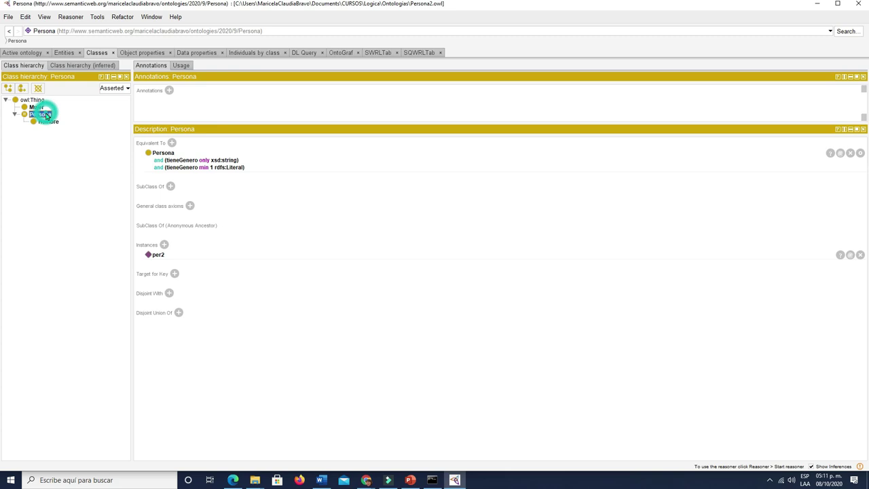
{"action": "left_click", "coordinate": [849, 153]}
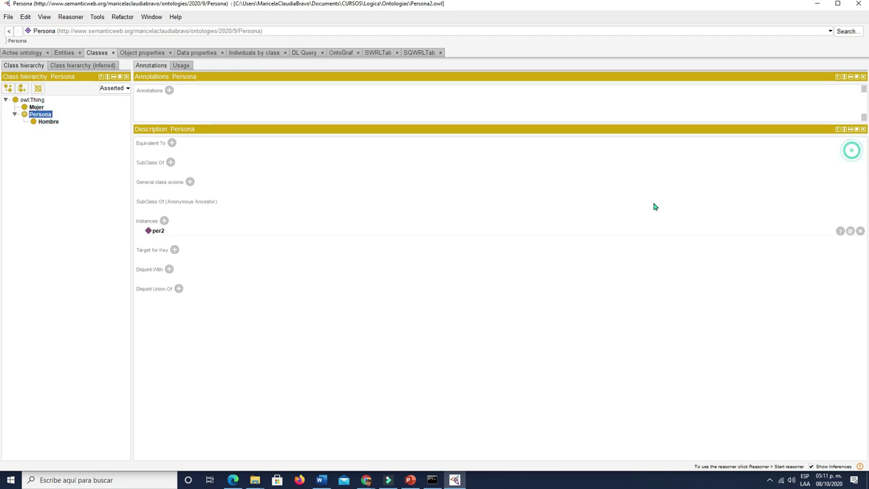
Place the class Mujer back under Persona in the class hierarchy and select Persona.
{"action": "left_click", "coordinate": [15, 115]}
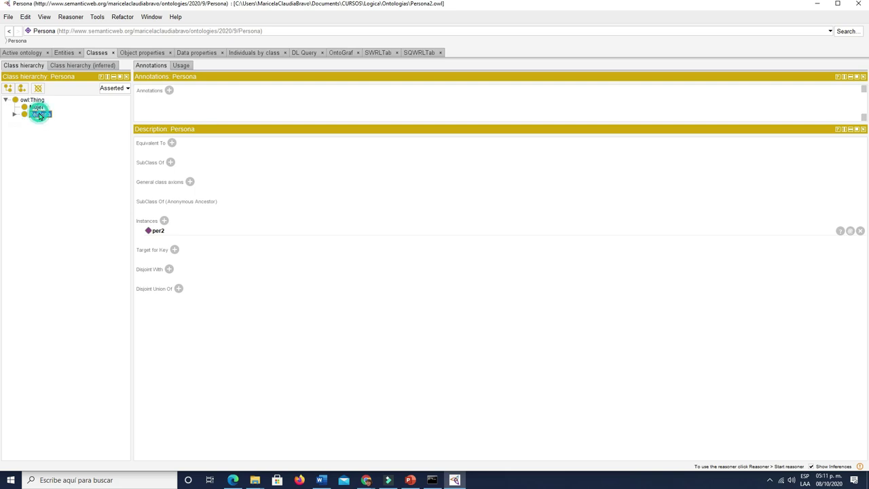
{"action": "left_click", "coordinate": [14, 114]}
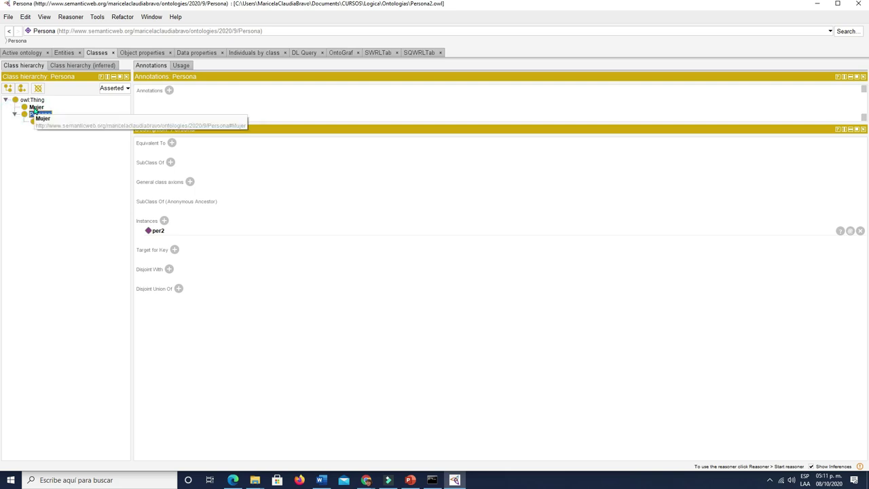
{"action": "left_click_drag", "start_coordinate": [35, 110], "coordinate": [40, 114]}
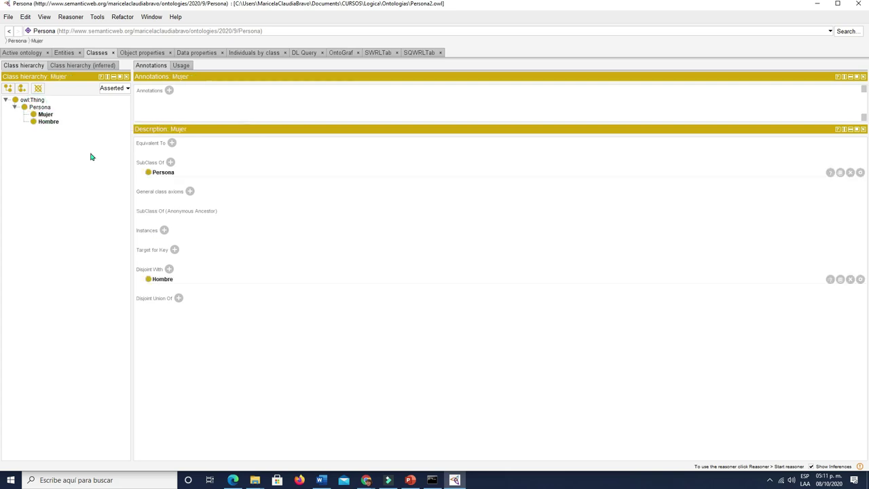
{"action": "left_click", "coordinate": [39, 107]}
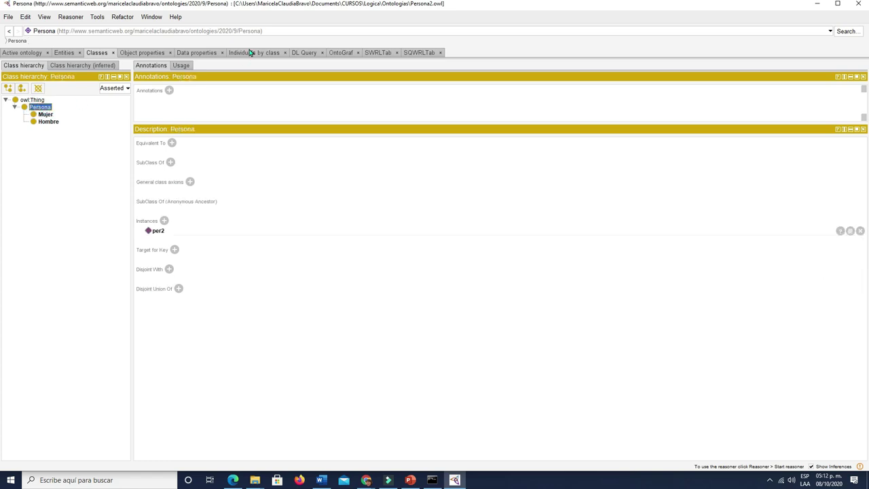
Expand the data property hierarchy and examine the domains and ranges of tieneEdad, tieneGenero and tieneNombre.
{"action": "left_click", "coordinate": [192, 54]}
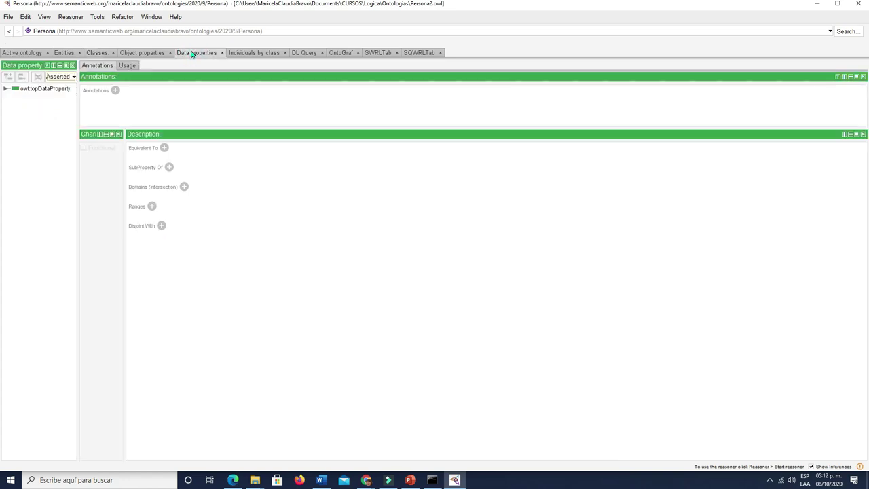
{"action": "left_click_drag", "start_coordinate": [78, 106], "coordinate": [143, 112]}
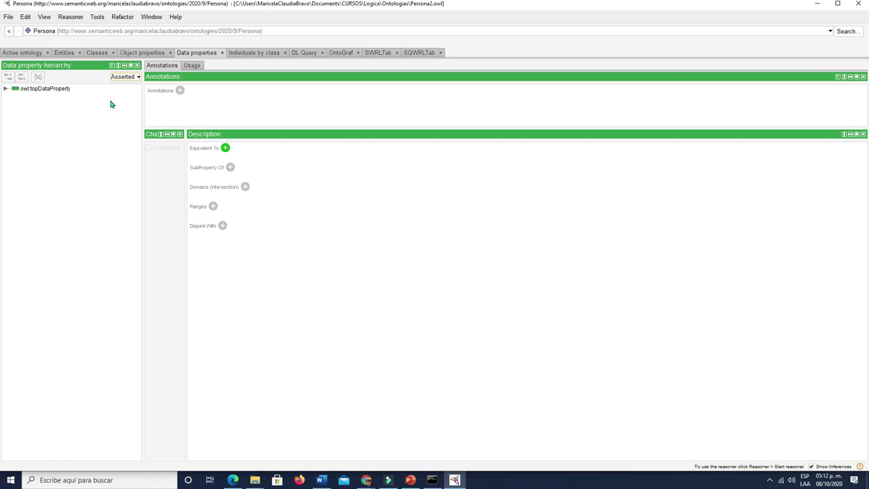
{"action": "left_click", "coordinate": [5, 89]}
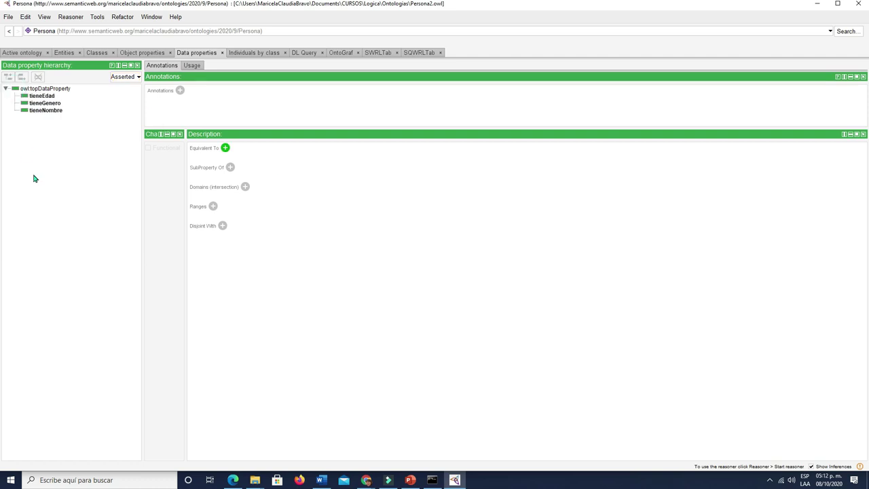
{"action": "left_click", "coordinate": [42, 96]}
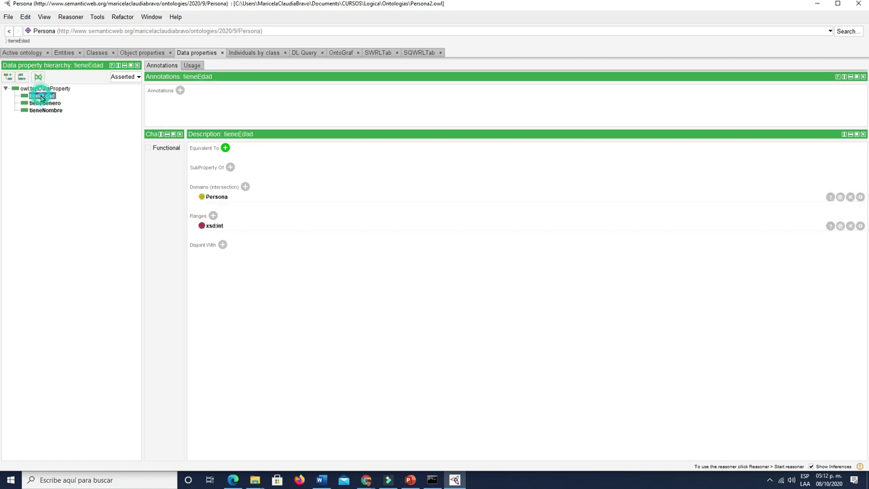
{"action": "left_click", "coordinate": [43, 103]}
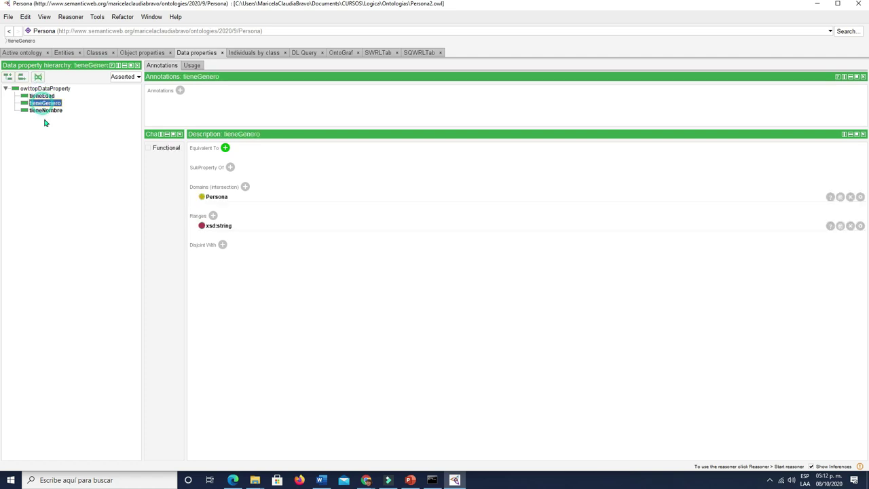
{"action": "left_click", "coordinate": [46, 111]}
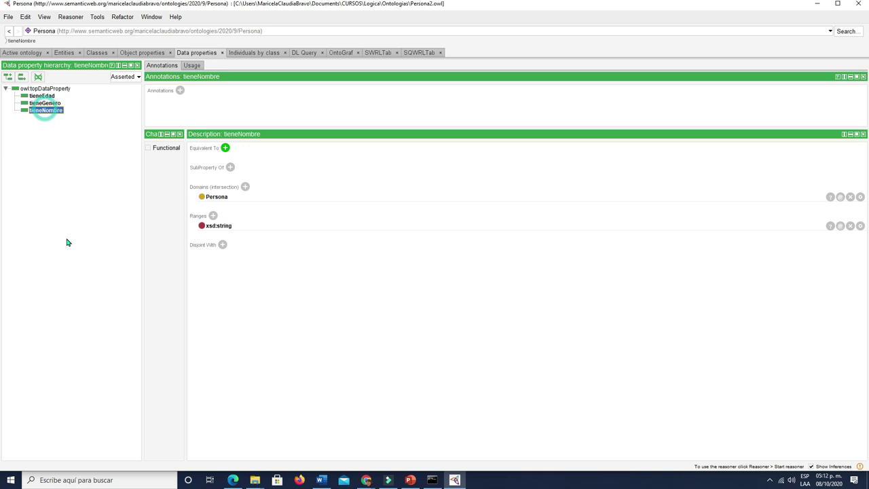
Show the direct instances of Persona in the individuals by class view and examine the property assertions of per2.
{"action": "left_click", "coordinate": [269, 53]}
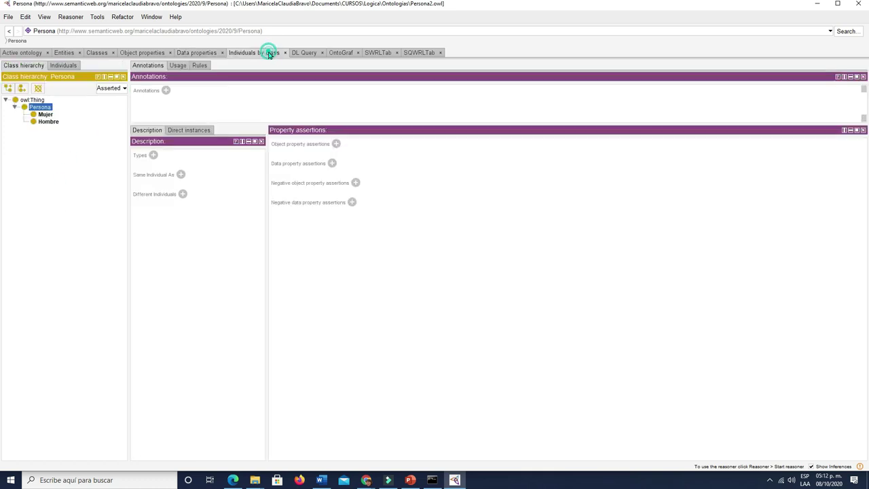
{"action": "left_click", "coordinate": [48, 122]}
{"action": "left_click", "coordinate": [45, 114]}
{"action": "left_click", "coordinate": [42, 108]}
{"action": "left_click", "coordinate": [188, 131]}
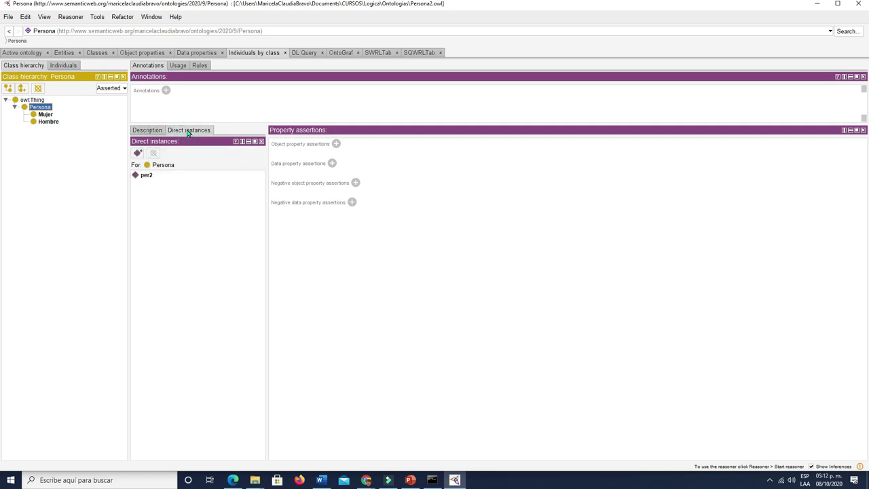
{"action": "left_click", "coordinate": [147, 176]}
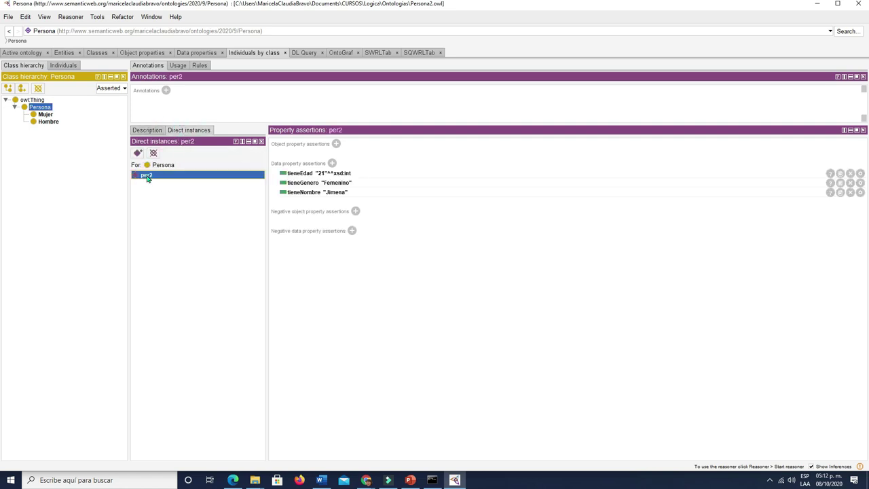
Check the direct instances of Mujer, Hombre, Persona and owl:Thing, and examine the property assertions of per1.
{"action": "left_click", "coordinate": [41, 114]}
{"action": "left_click", "coordinate": [46, 120]}
{"action": "left_click", "coordinate": [45, 114]}
{"action": "left_click", "coordinate": [39, 107]}
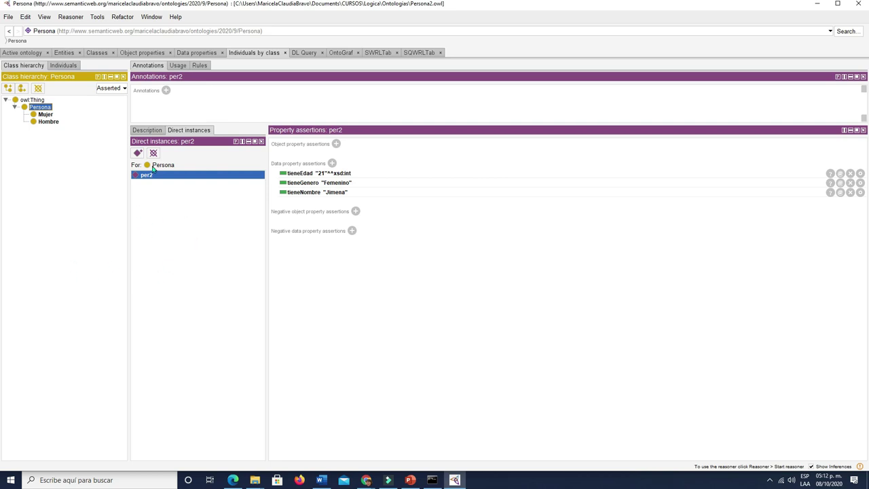
{"action": "left_click", "coordinate": [28, 100]}
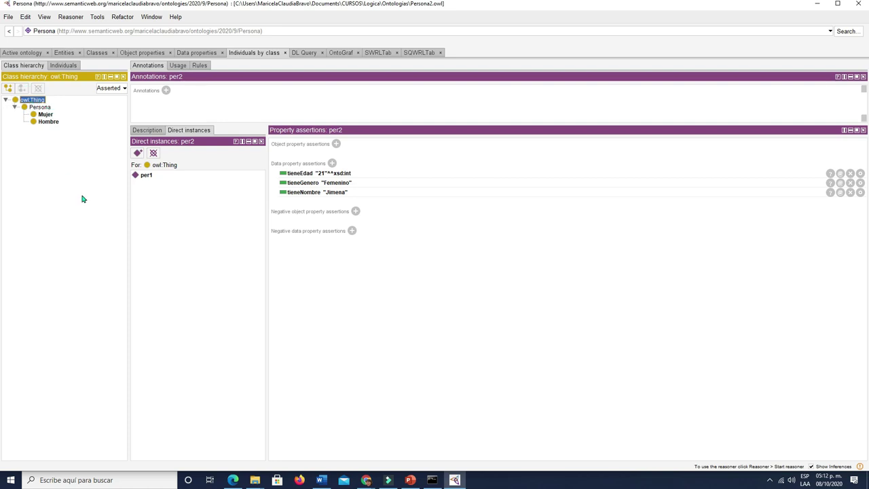
{"action": "left_click", "coordinate": [149, 175]}
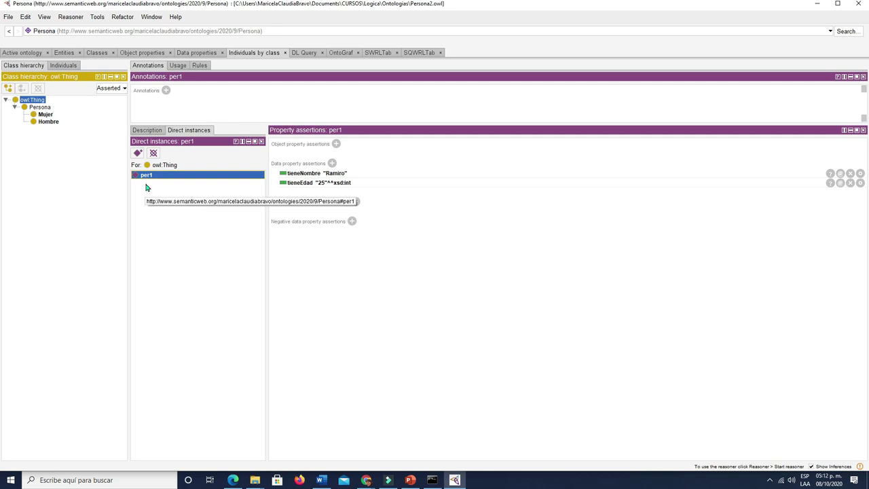
Create a new individual named per3 in the class Persona.
{"action": "left_click", "coordinate": [40, 107]}
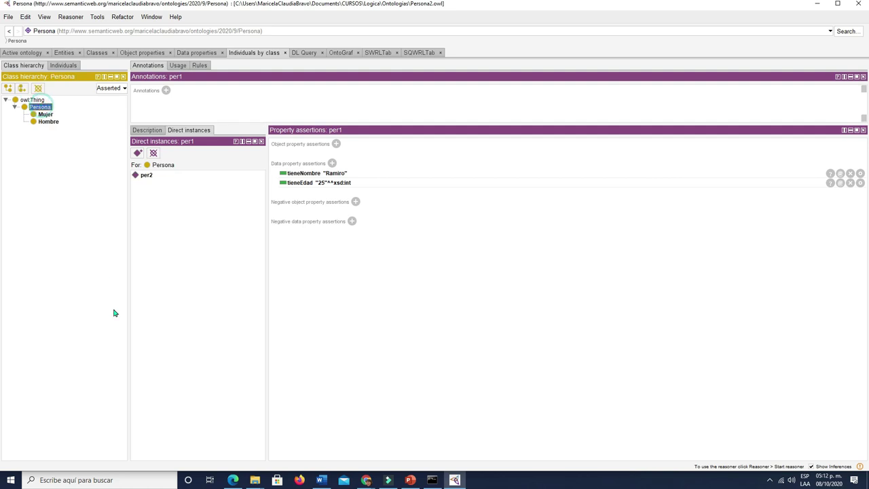
{"action": "left_click", "coordinate": [138, 153]}
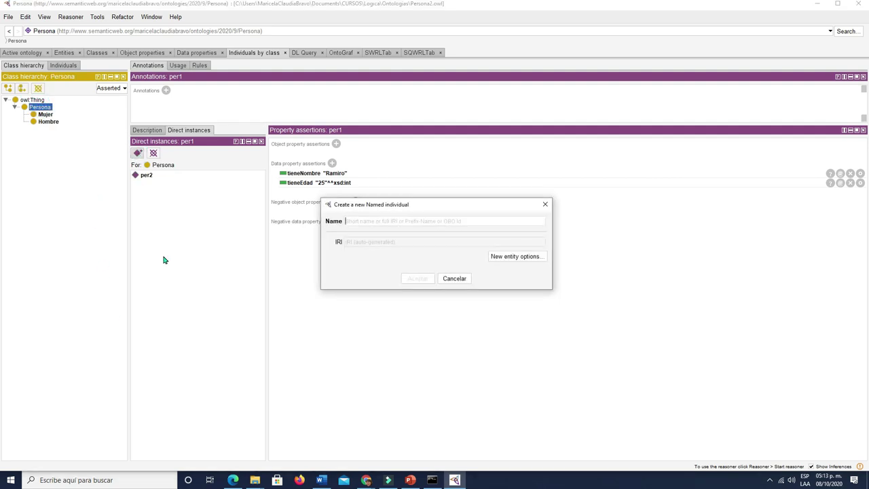
{"action": "type", "text": "per3"}
{"action": "left_click", "coordinate": [414, 279]}
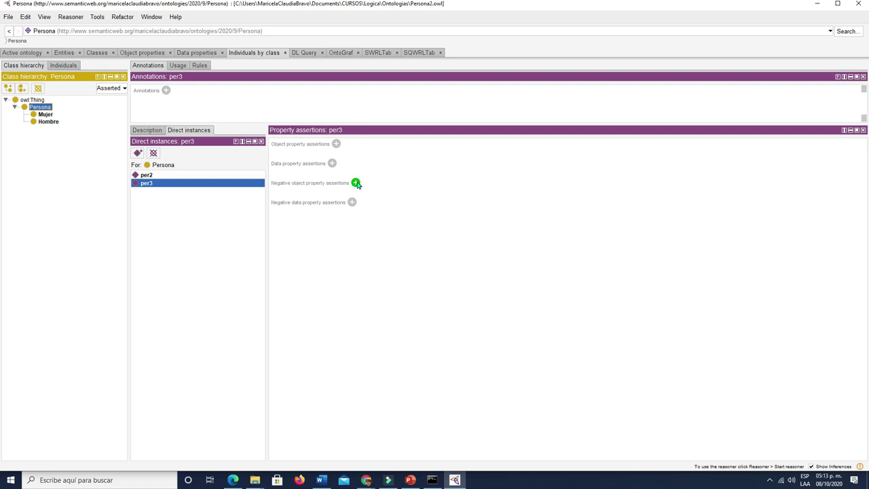
Add a tieneNombre data property assertion to per3 with the person's first name as an xsd:string value.
{"action": "left_click", "coordinate": [332, 163]}
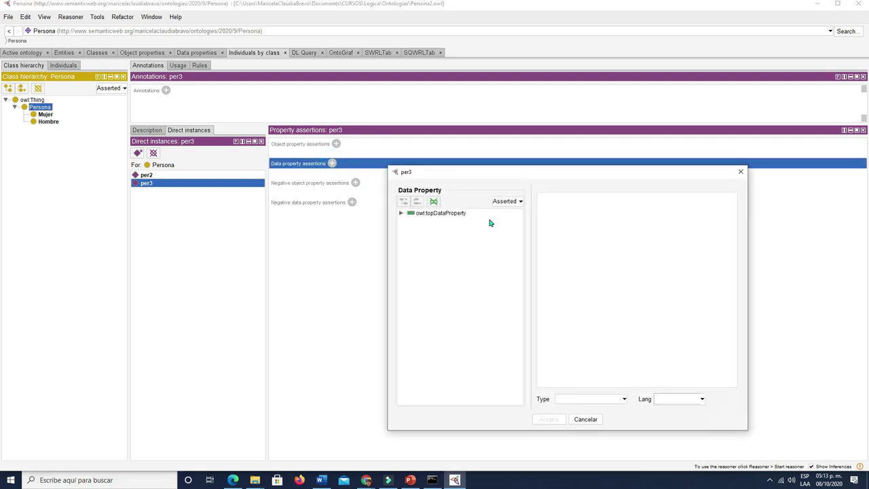
{"action": "left_click", "coordinate": [401, 214]}
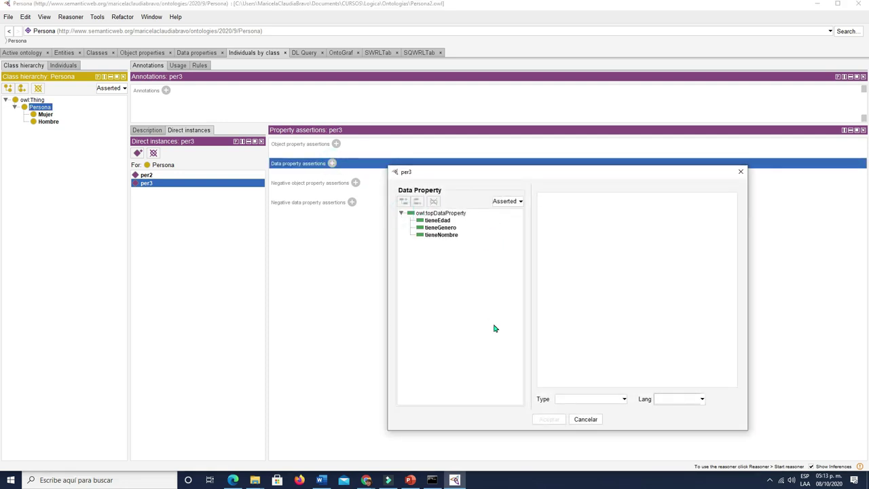
{"action": "left_click", "coordinate": [448, 235]}
{"action": "left_click", "coordinate": [646, 228]}
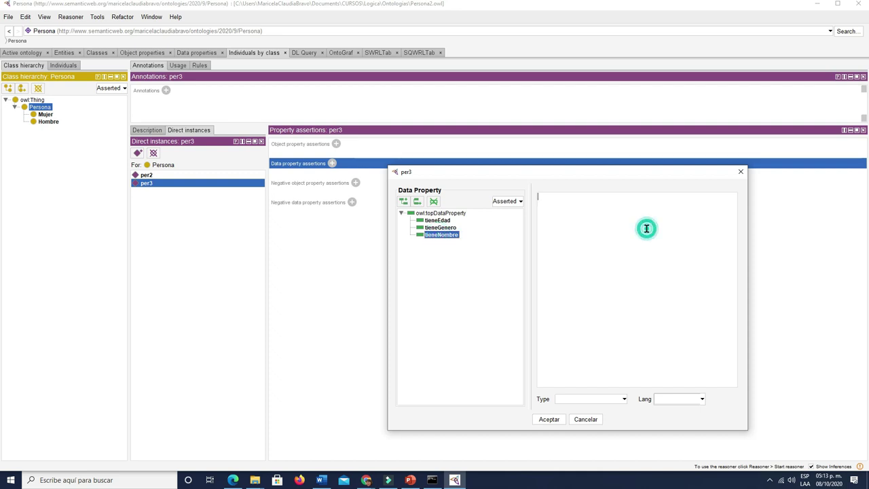
{"action": "type", "text": "Maria"}
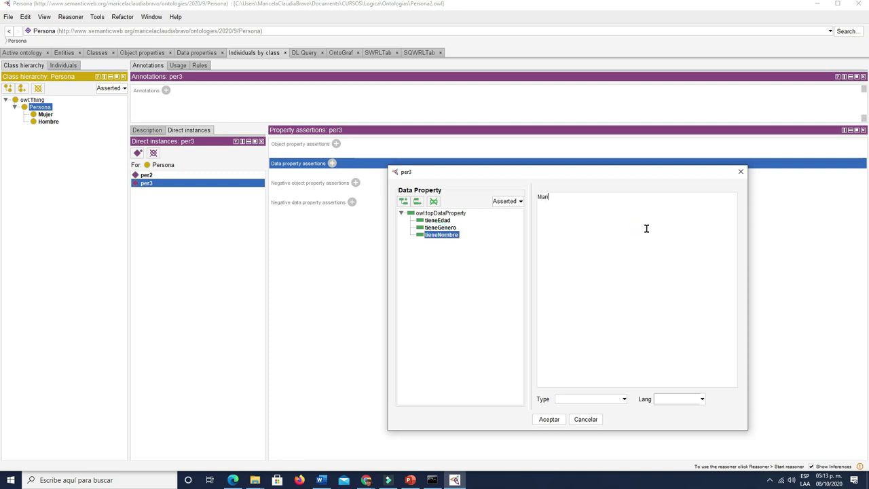
{"action": "left_click", "coordinate": [624, 398]}
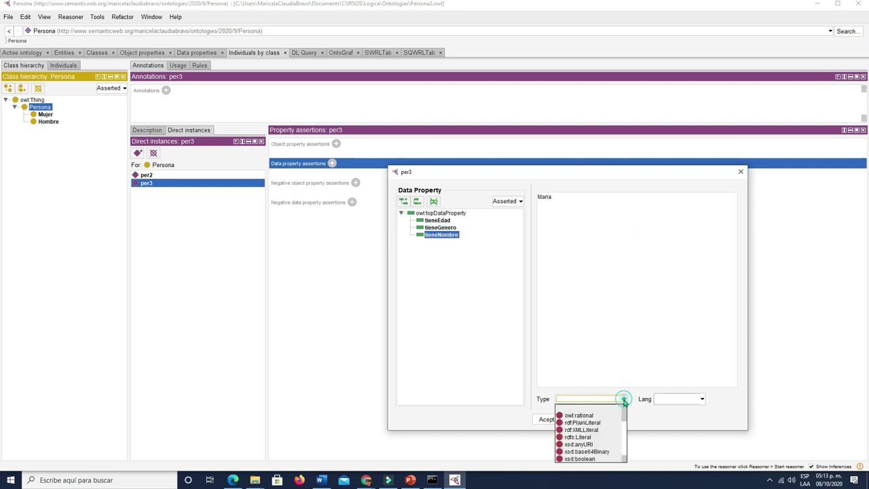
{"action": "left_click", "coordinate": [623, 442]}
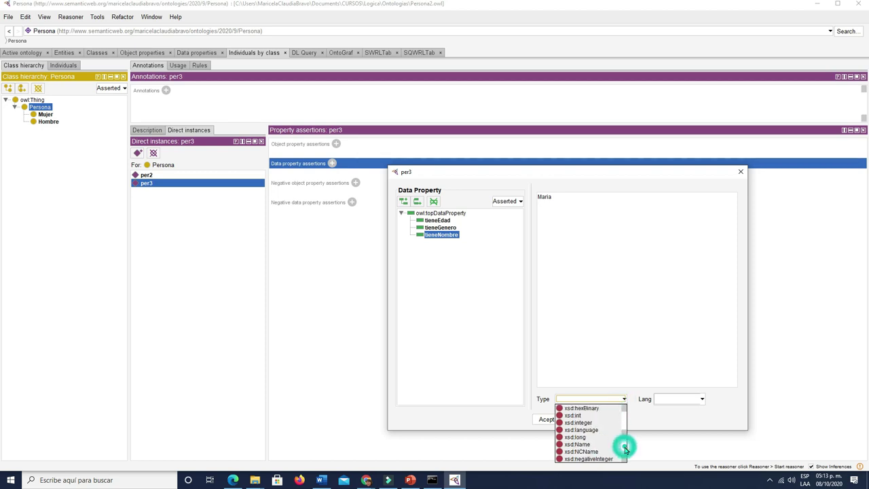
{"action": "left_click", "coordinate": [590, 458]}
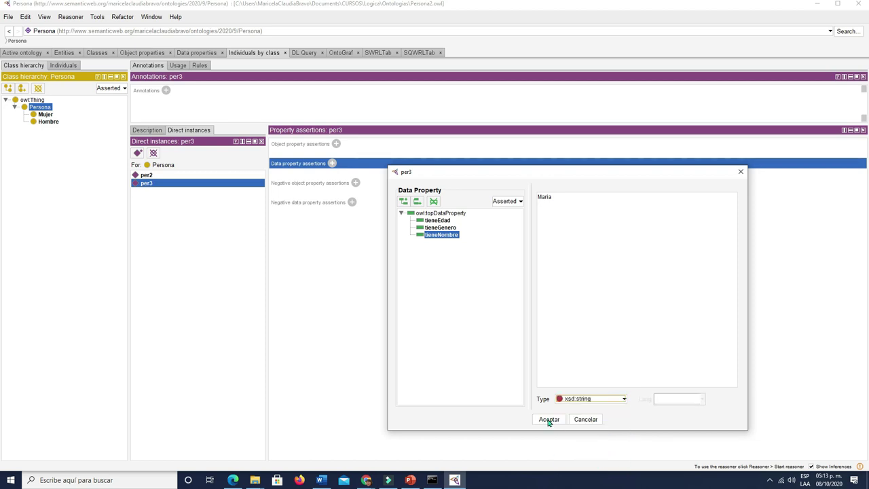
{"action": "left_click", "coordinate": [548, 419]}
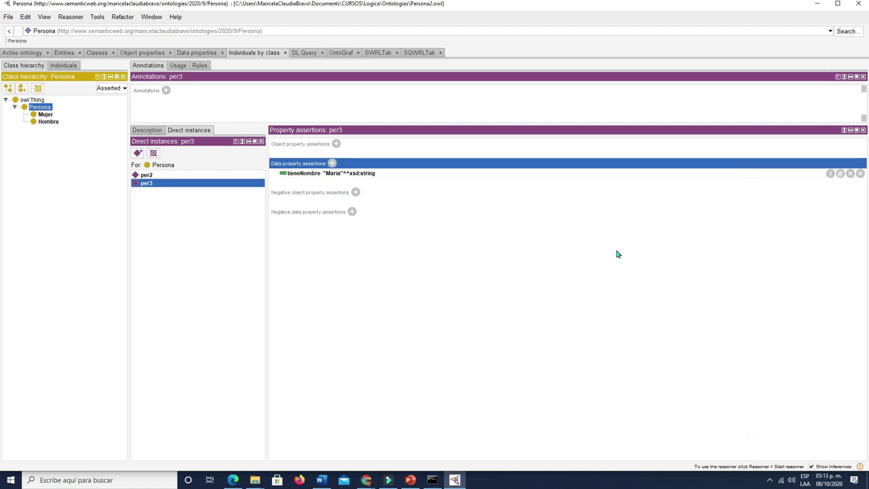
Add a tieneEdad data property assertion to per3 with the value 56 and the datatype xsd:int.
{"action": "left_click", "coordinate": [331, 163]}
{"action": "left_click", "coordinate": [438, 220]}
{"action": "left_click", "coordinate": [600, 214]}
{"action": "type", "text": "56"}
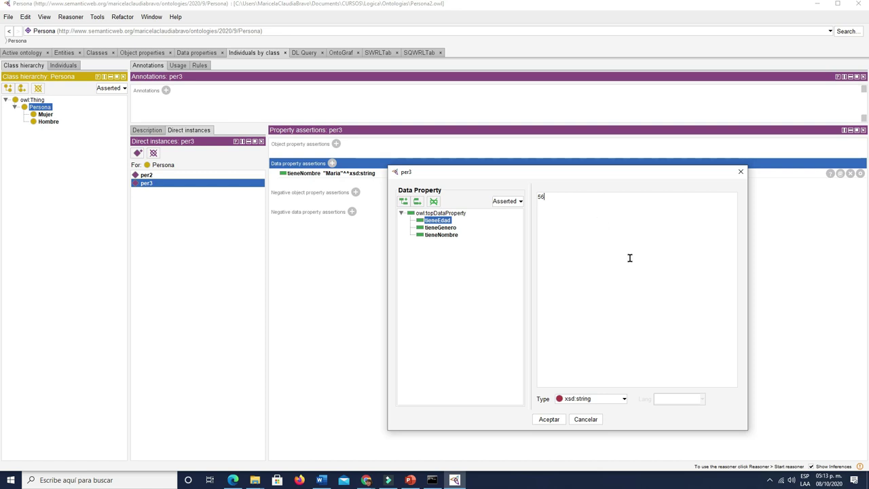
{"action": "left_click", "coordinate": [624, 401]}
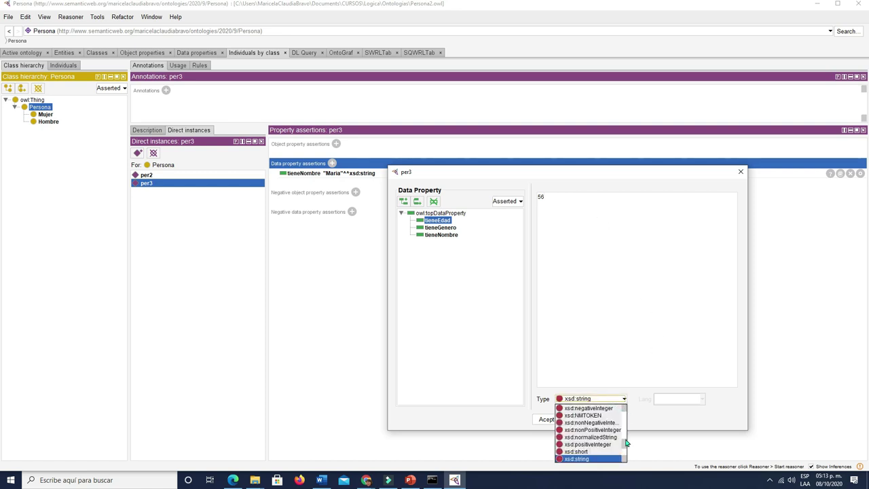
{"action": "left_click_drag", "start_coordinate": [625, 448], "coordinate": [625, 438]}
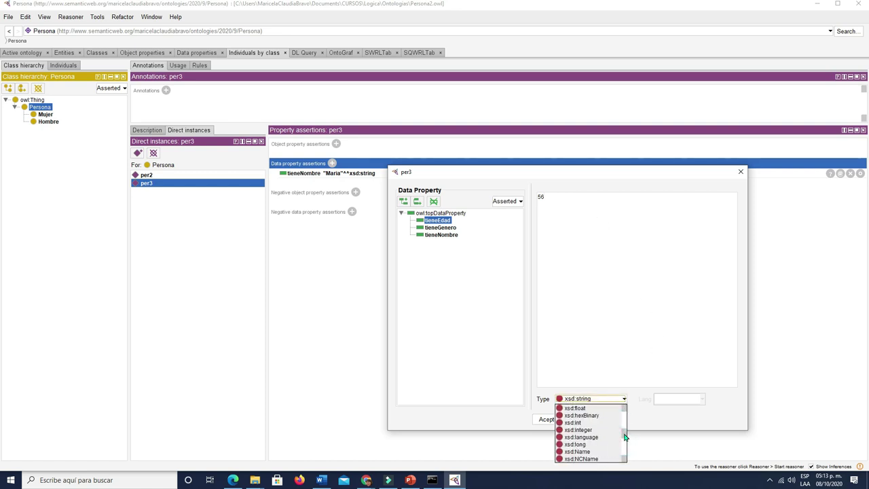
{"action": "left_click", "coordinate": [582, 423]}
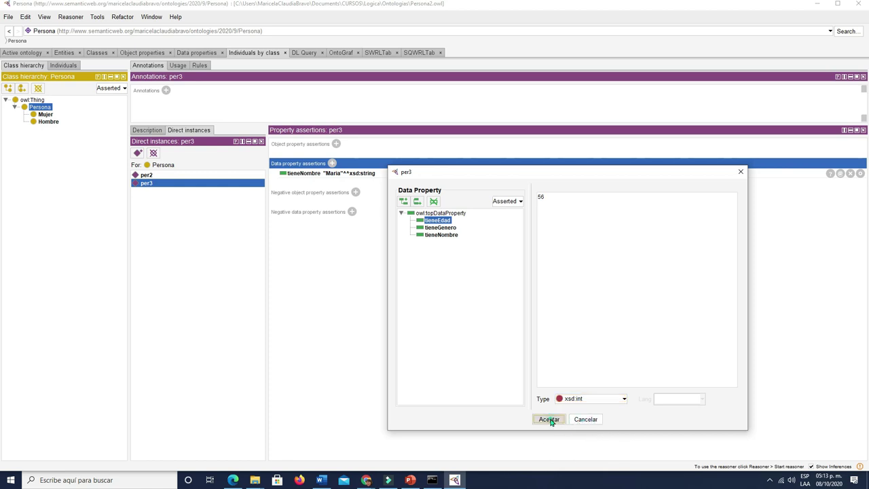
{"action": "left_click", "coordinate": [548, 418]}
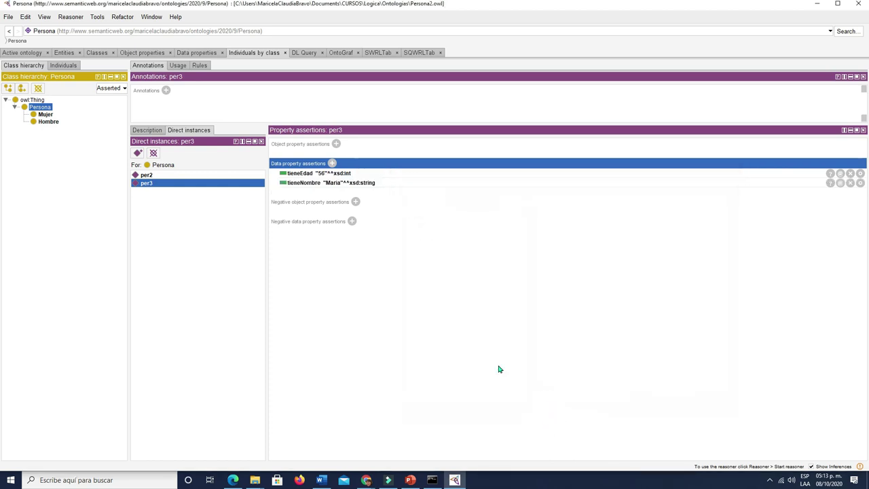
Add a tieneGenero data property assertion to per3 with the value femenino and the datatype xsd:string.
{"action": "left_click", "coordinate": [332, 164]}
{"action": "left_click", "coordinate": [440, 227]}
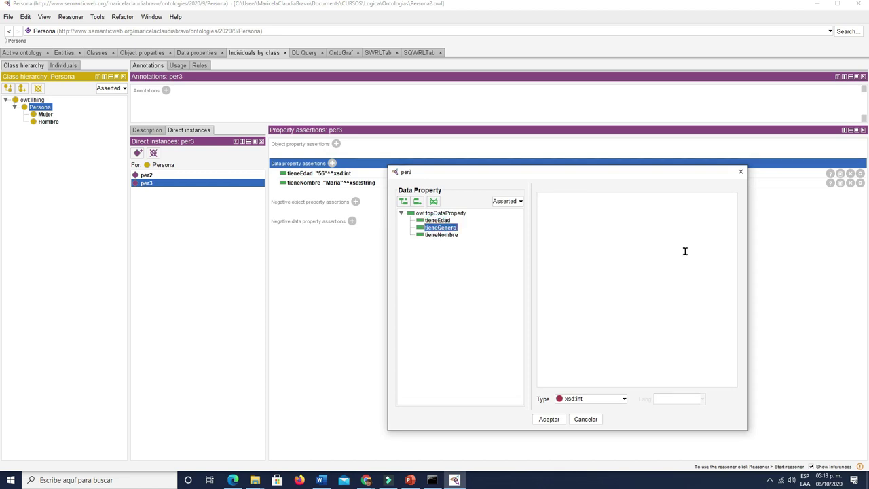
{"action": "type", "text": "femenino"}
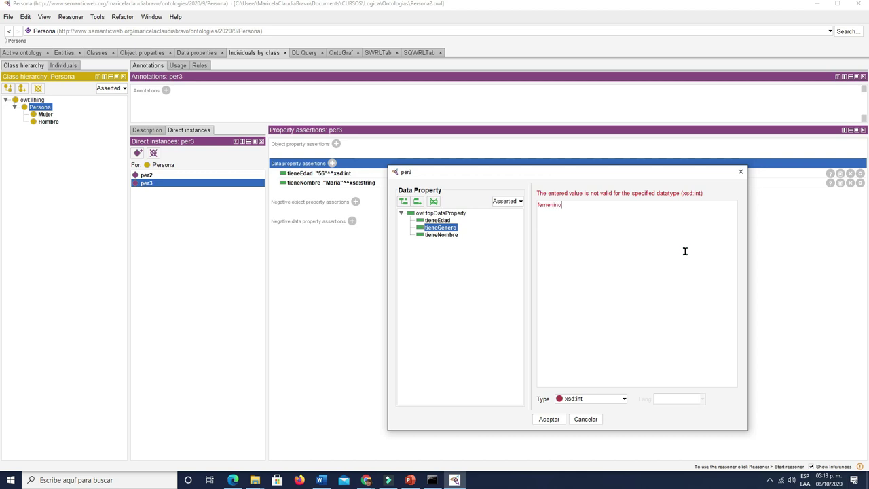
{"action": "left_click", "coordinate": [621, 399]}
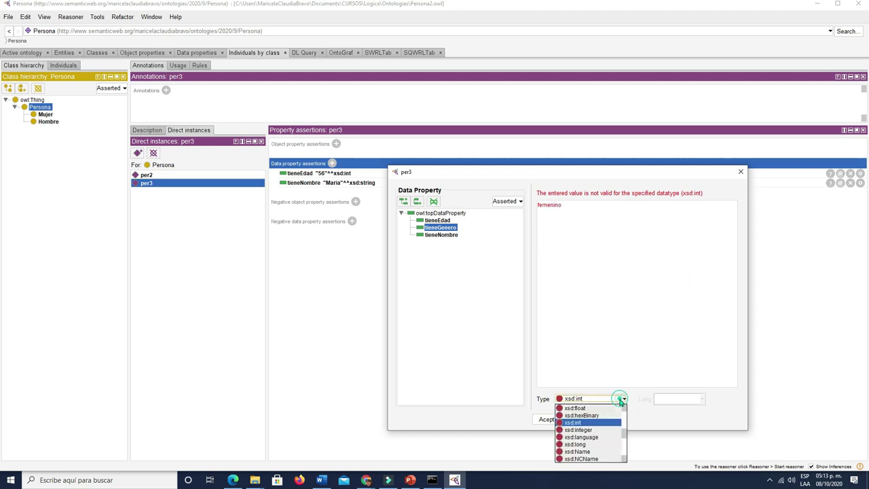
{"action": "left_click_drag", "start_coordinate": [624, 436], "coordinate": [624, 453]}
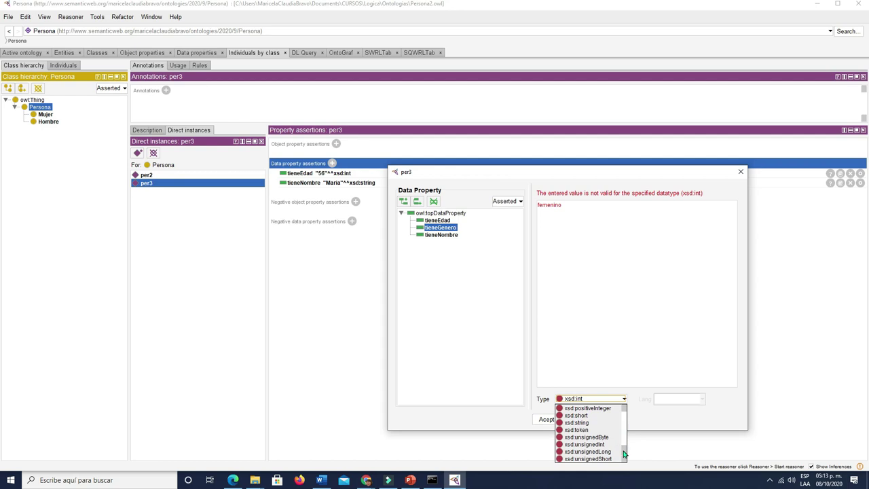
{"action": "left_click", "coordinate": [576, 422]}
{"action": "left_click", "coordinate": [548, 418]}
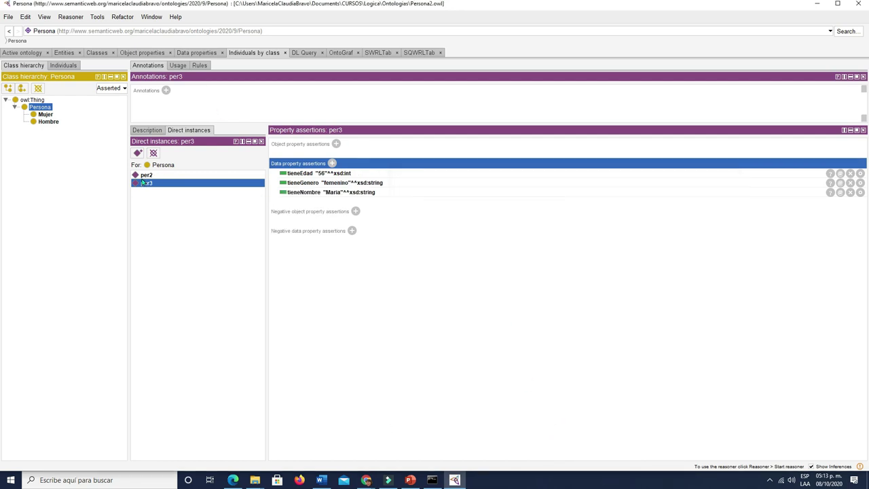
Create a new individual named per4 in the class Persona.
{"action": "left_click", "coordinate": [137, 154]}
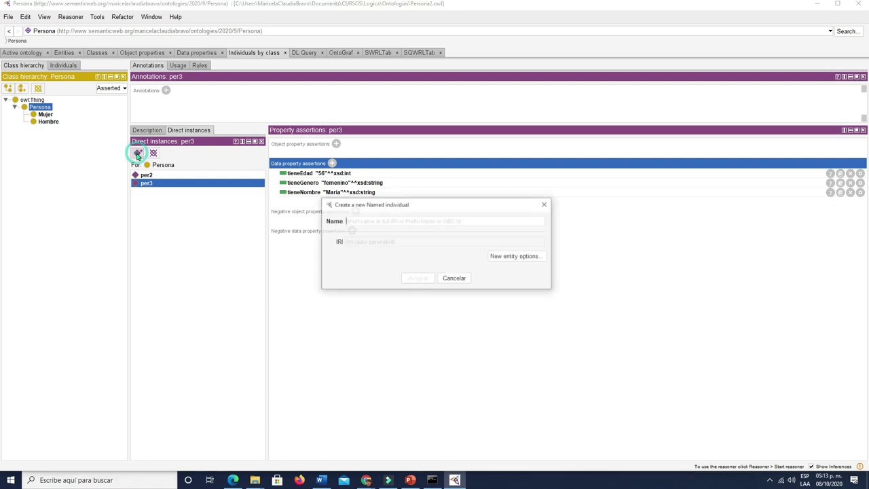
{"action": "type", "text": "per4"}
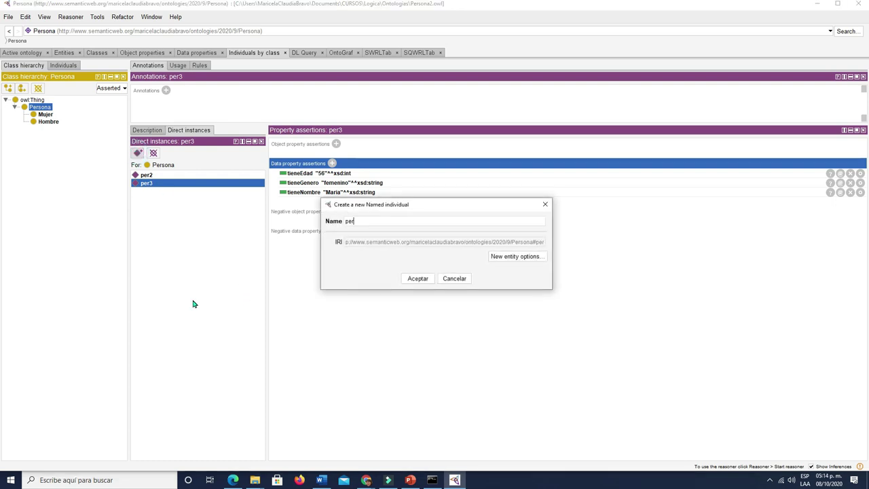
{"action": "left_click", "coordinate": [418, 279]}
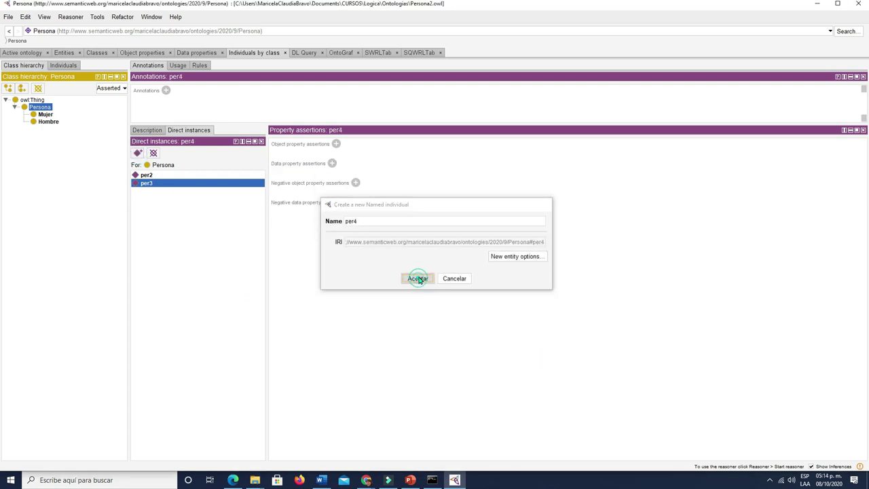
Add a tieneNombre data property assertion to per4 with the person's first name as an xsd:string value.
{"action": "left_click", "coordinate": [332, 163]}
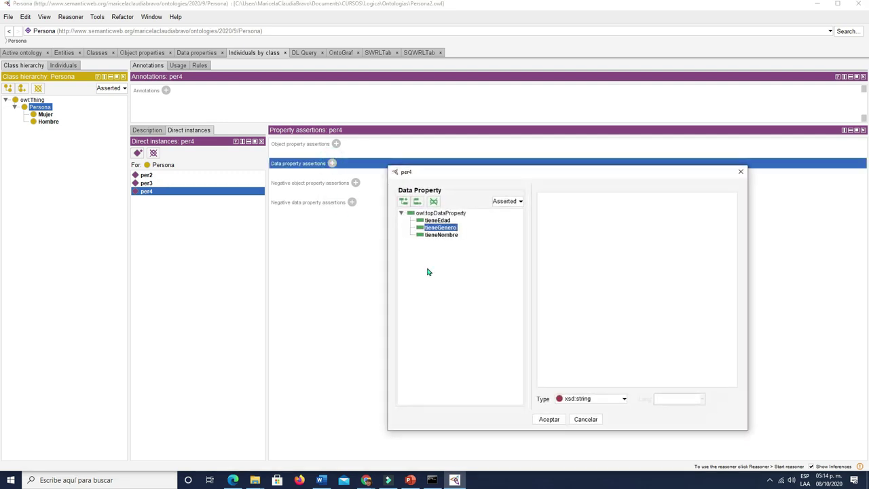
{"action": "left_click", "coordinate": [441, 234]}
{"action": "left_click", "coordinate": [588, 224]}
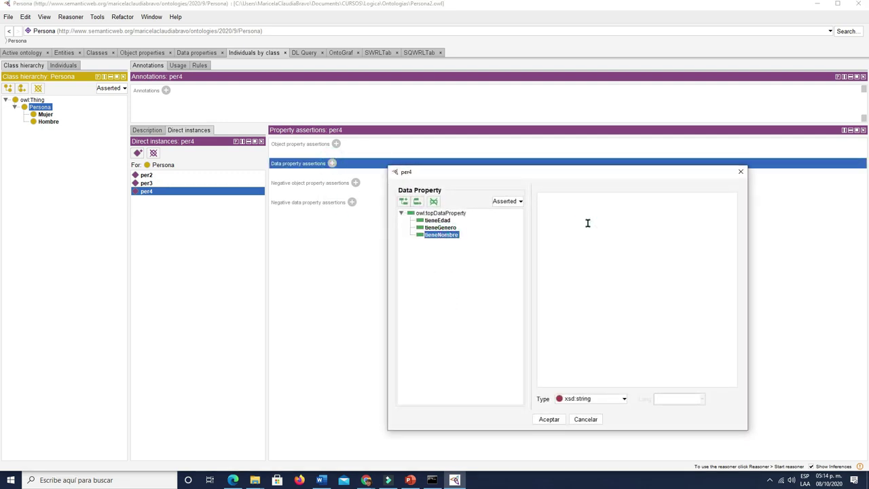
{"action": "type", "text": "Ramiro"}
{"action": "left_click", "coordinate": [548, 419]}
Add a tieneGenero data property assertion to per4 with the value masculino and the datatype xsd:string.
{"action": "left_click", "coordinate": [332, 163]}
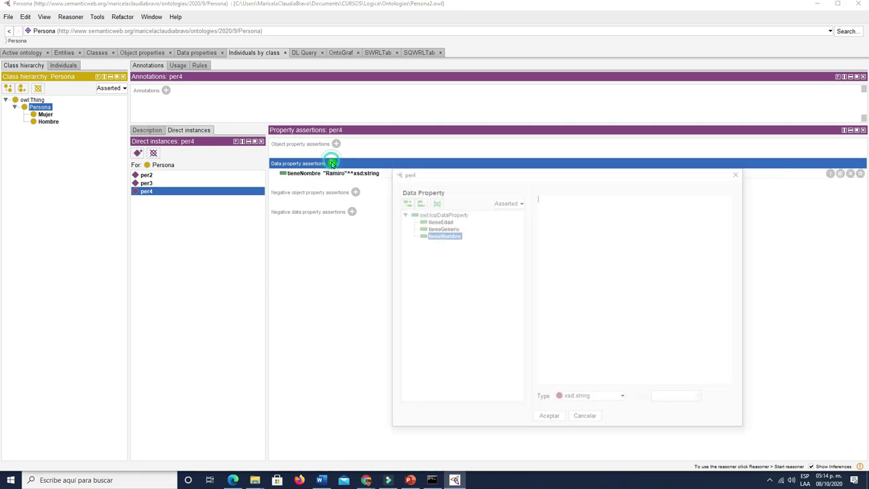
{"action": "left_click", "coordinate": [441, 227]}
{"action": "left_click", "coordinate": [583, 225]}
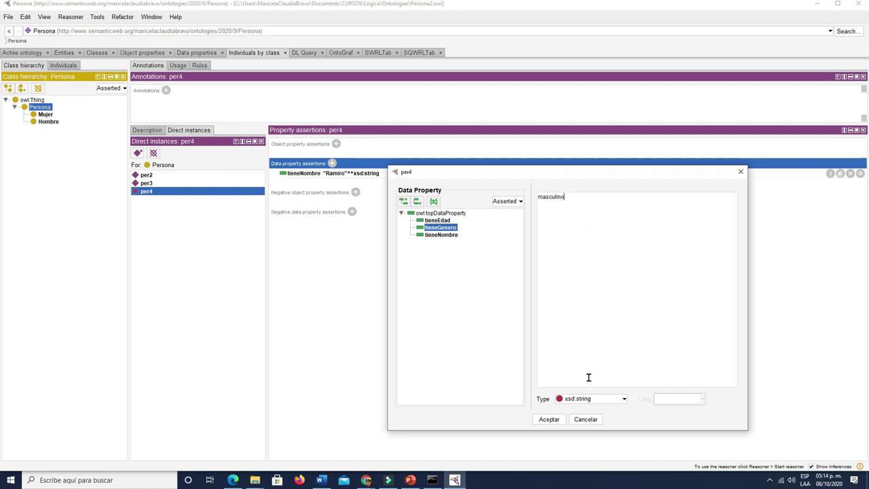
{"action": "left_click", "coordinate": [551, 419]}
Add a tieneEdad data property assertion to per4 with the value 11 and the datatype xsd:int.
{"action": "left_click", "coordinate": [332, 163]}
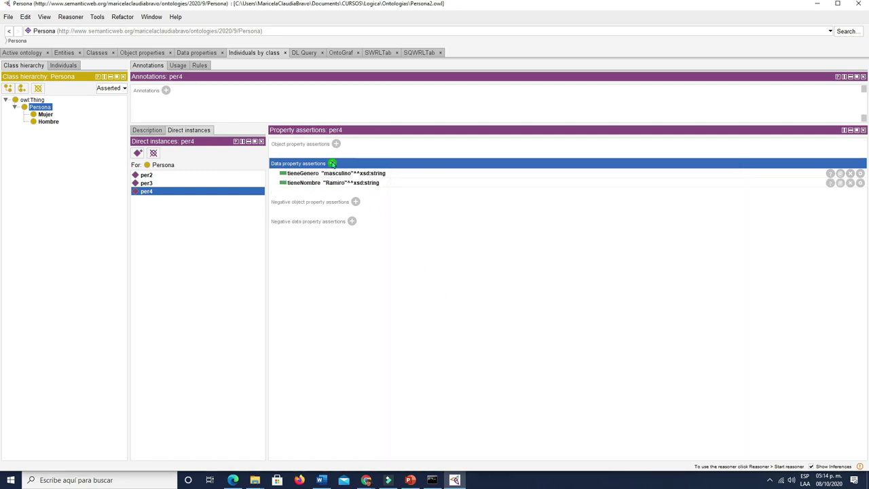
{"action": "left_click", "coordinate": [441, 220]}
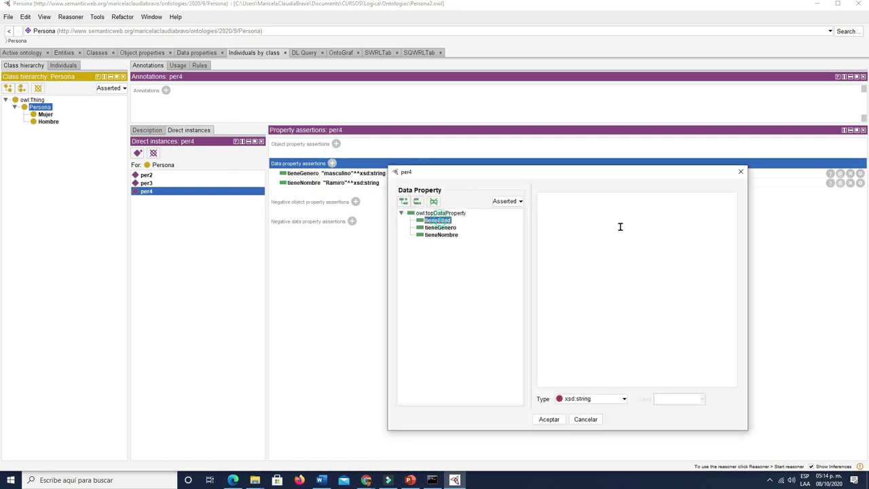
{"action": "type", "text": "11"}
{"action": "left_click", "coordinate": [619, 399]}
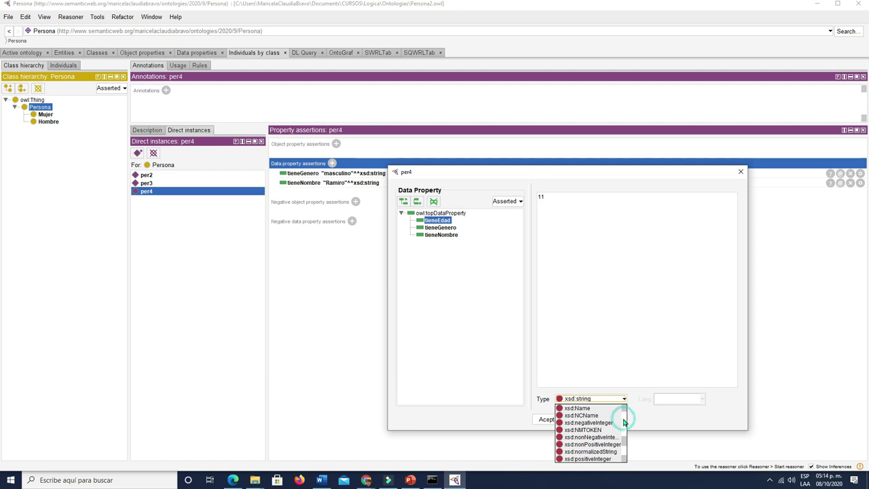
{"action": "scroll", "coordinate": [623, 414], "scroll_direction": "up", "scroll_amount": 4}
{"action": "left_click", "coordinate": [568, 431]}
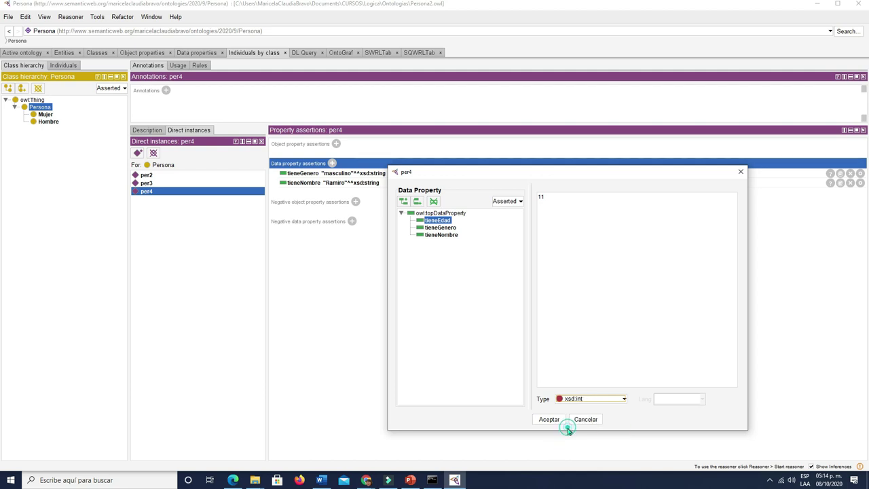
{"action": "left_click", "coordinate": [550, 420]}
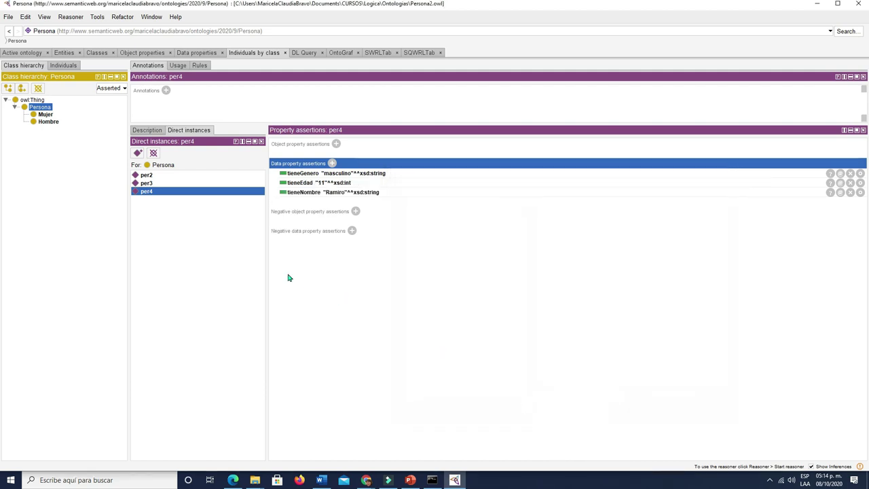
Create a new individual named per5 in the class Persona.
{"action": "left_click", "coordinate": [139, 153]}
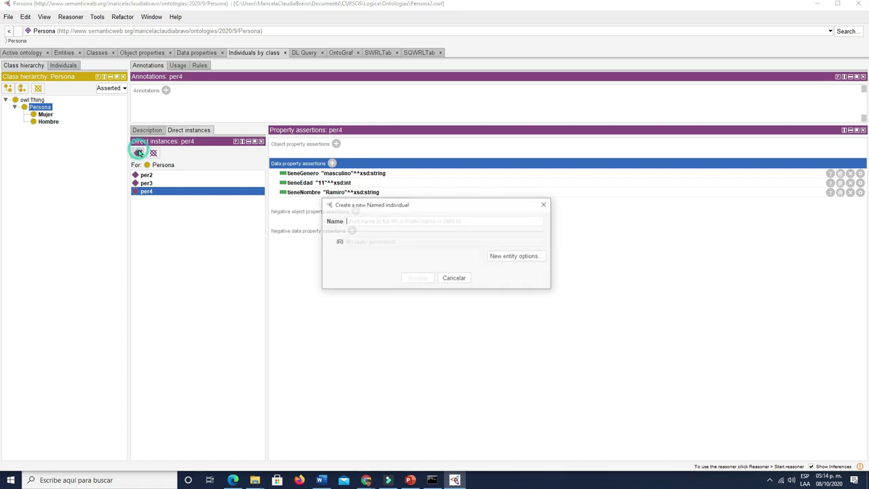
{"action": "type", "text": "p"}
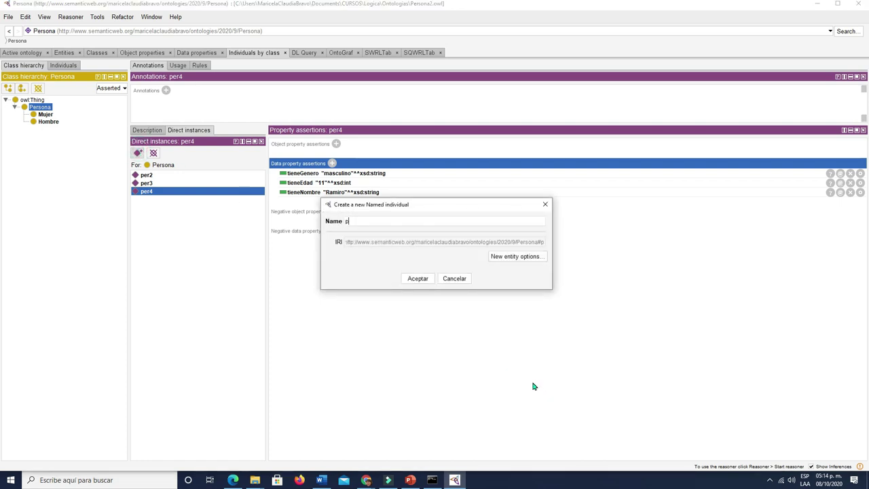
{"action": "type", "text": "er5"}
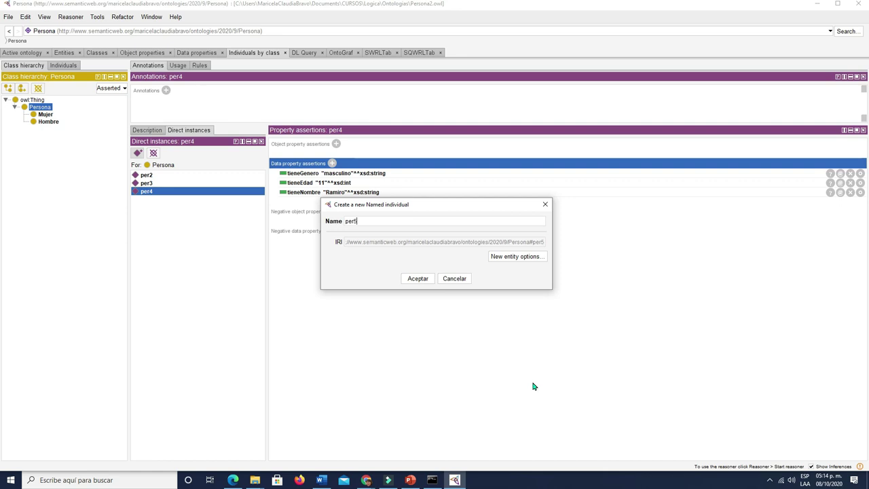
{"action": "left_click", "coordinate": [417, 279]}
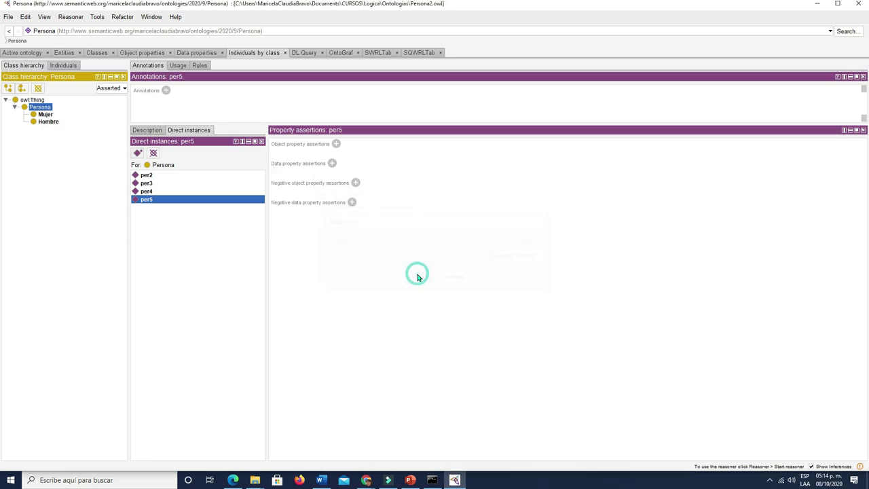
Add a tieneNombre data property assertion to per5 with the person's first name as an xsd:string value.
{"action": "left_click", "coordinate": [332, 163]}
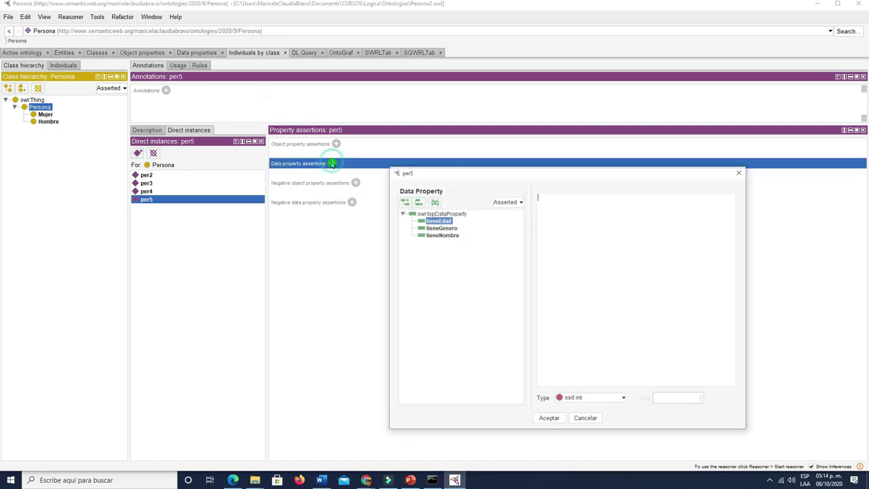
{"action": "left_click", "coordinate": [444, 234]}
{"action": "left_click", "coordinate": [594, 228]}
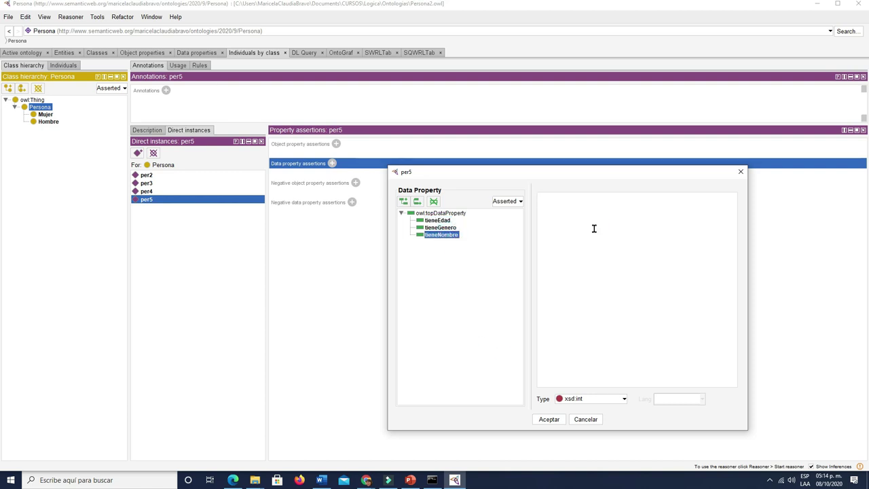
{"action": "type", "text": "Jesus"}
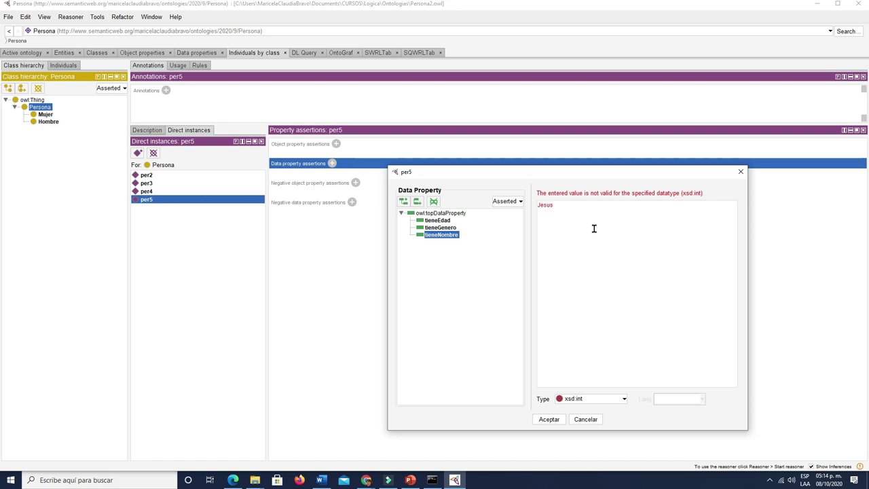
{"action": "left_click", "coordinate": [624, 399]}
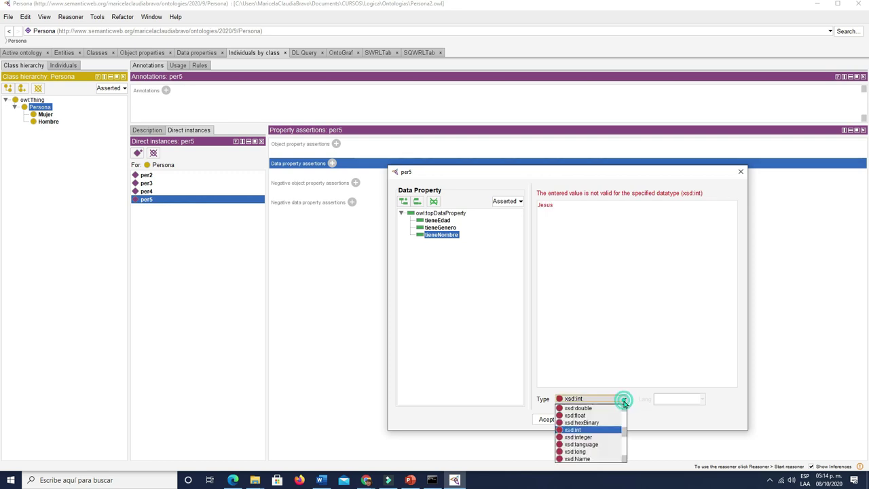
{"action": "left_click", "coordinate": [623, 442]}
{"action": "left_click", "coordinate": [623, 456]}
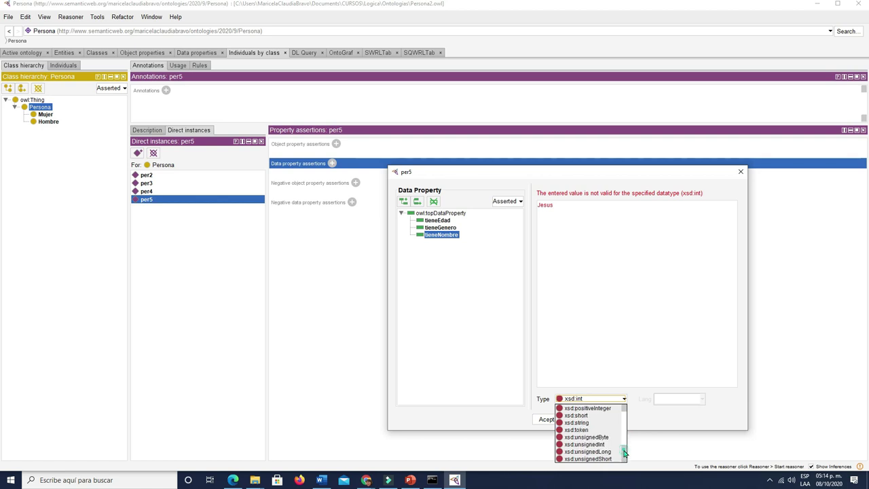
{"action": "left_click", "coordinate": [578, 422]}
{"action": "left_click", "coordinate": [550, 419]}
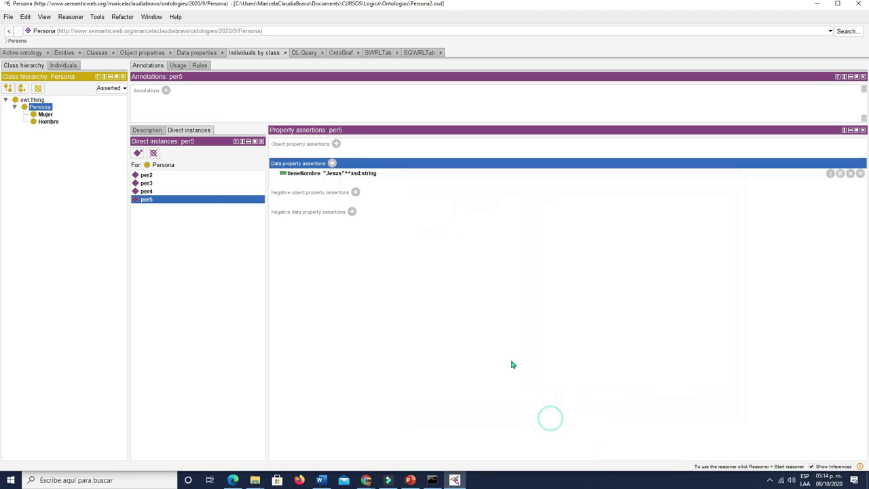
Add a tieneEdad data property assertion to per5 with the value 20 and the datatype xsd:int.
{"action": "left_click", "coordinate": [332, 163]}
{"action": "left_click", "coordinate": [438, 220]}
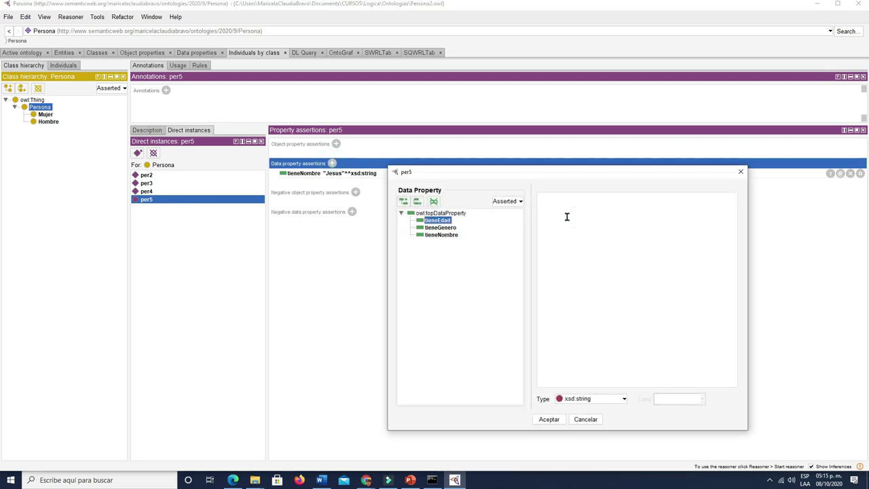
{"action": "type", "text": "0"}
{"action": "left_click", "coordinate": [616, 400]}
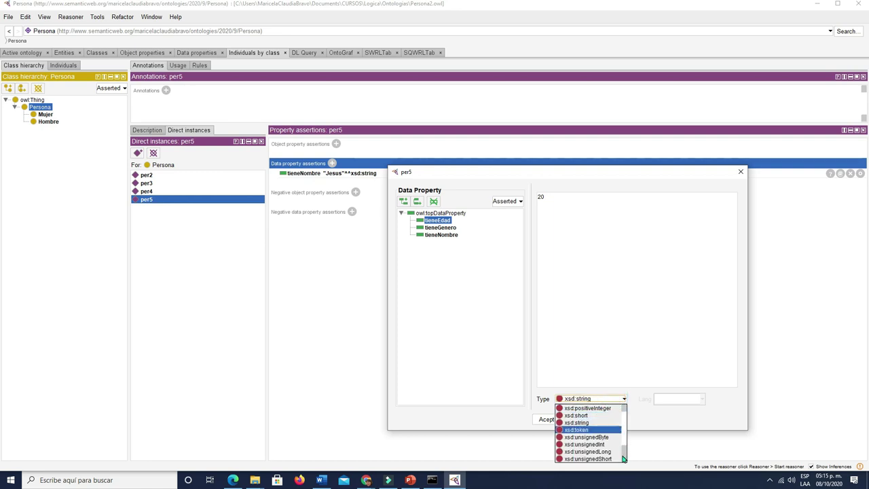
{"action": "left_click", "coordinate": [623, 407]}
{"action": "left_click", "coordinate": [624, 408]}
{"action": "left_click", "coordinate": [624, 408]}
{"action": "left_click", "coordinate": [623, 407]}
{"action": "left_click", "coordinate": [623, 407]}
{"action": "left_click", "coordinate": [623, 407]}
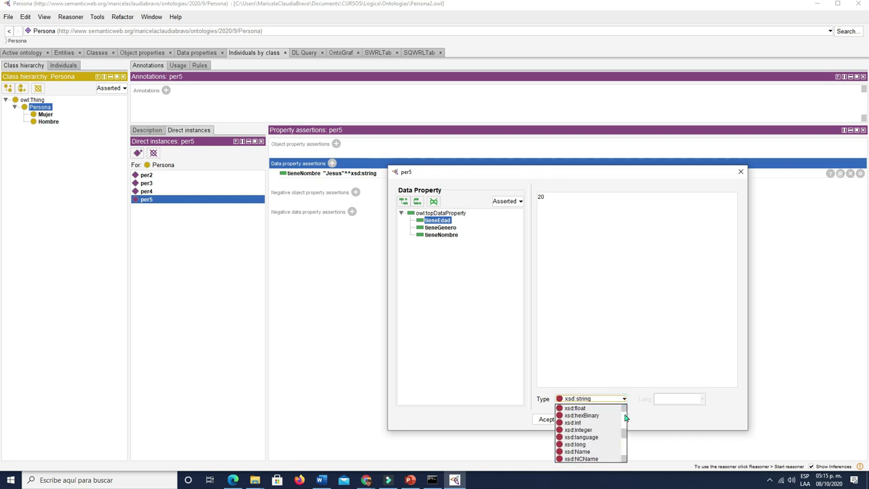
{"action": "left_click", "coordinate": [575, 422]}
{"action": "left_click", "coordinate": [549, 418]}
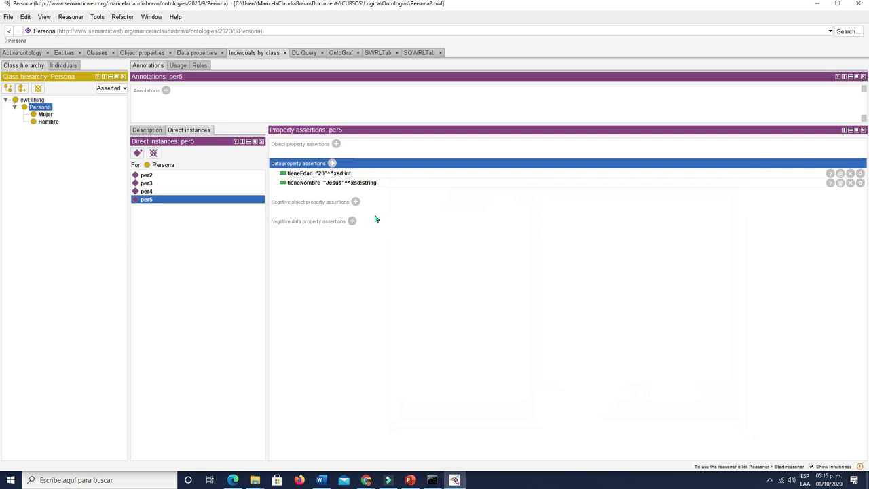
Add a tieneGenero data property assertion to per5 with the value masculino and the datatype xsd:string.
{"action": "left_click", "coordinate": [333, 163]}
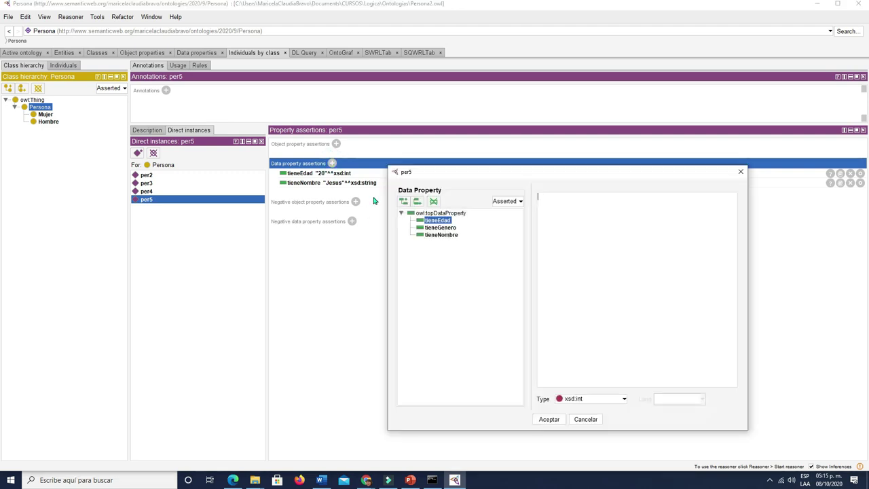
{"action": "left_click", "coordinate": [439, 227]}
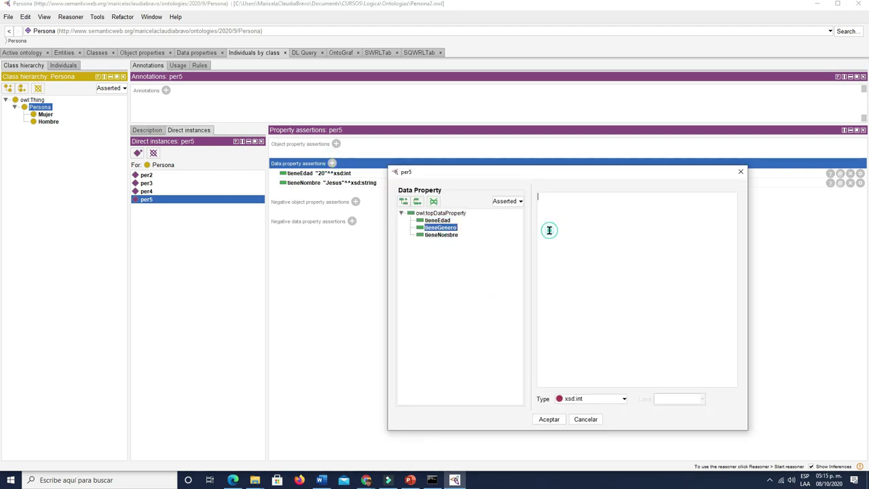
{"action": "type", "text": "masculino"}
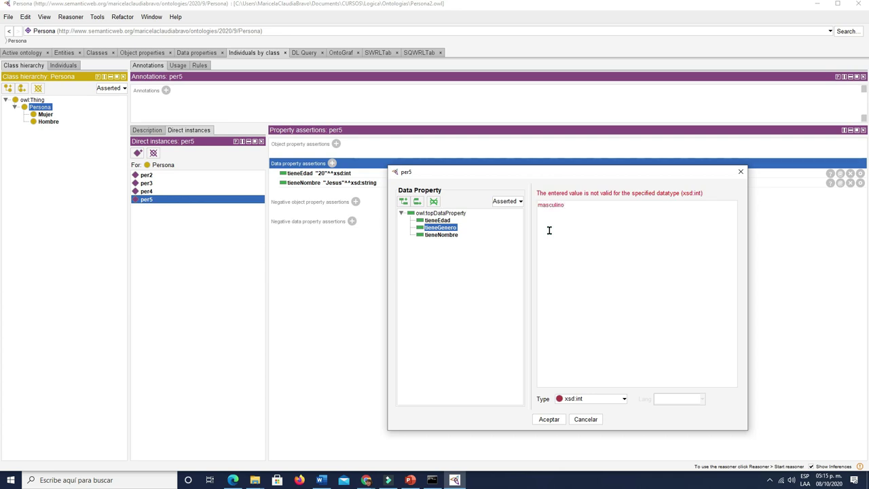
{"action": "left_click", "coordinate": [623, 399]}
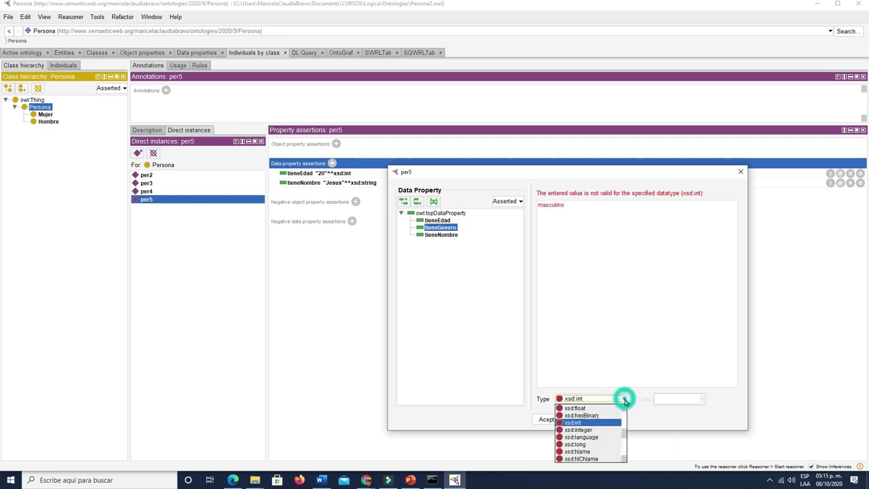
{"action": "left_click", "coordinate": [624, 447]}
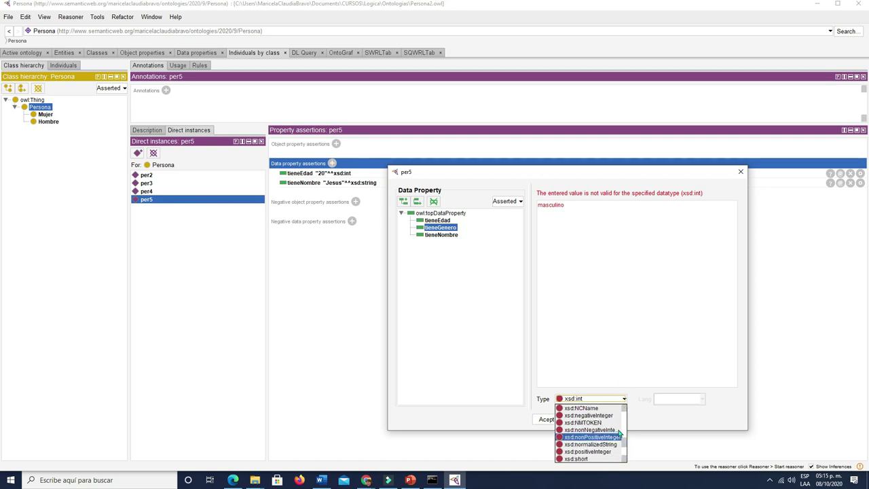
{"action": "left_click", "coordinate": [623, 419]}
{"action": "left_click", "coordinate": [624, 419]}
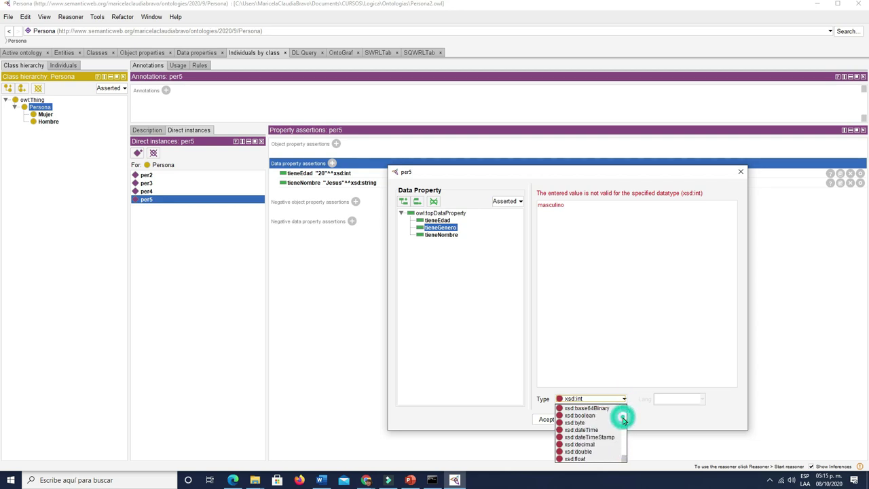
{"action": "left_click", "coordinate": [624, 453]}
{"action": "left_click", "coordinate": [624, 453]}
{"action": "left_click", "coordinate": [624, 453]}
{"action": "left_click", "coordinate": [581, 422]}
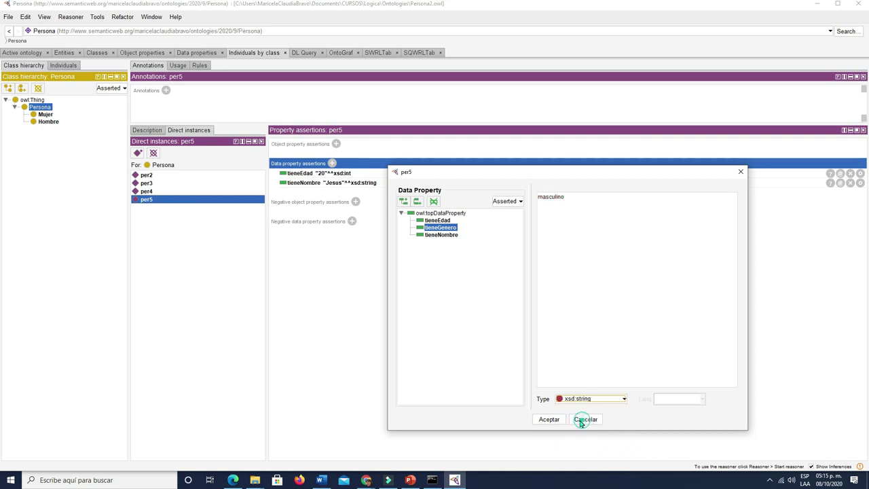
{"action": "left_click", "coordinate": [548, 418]}
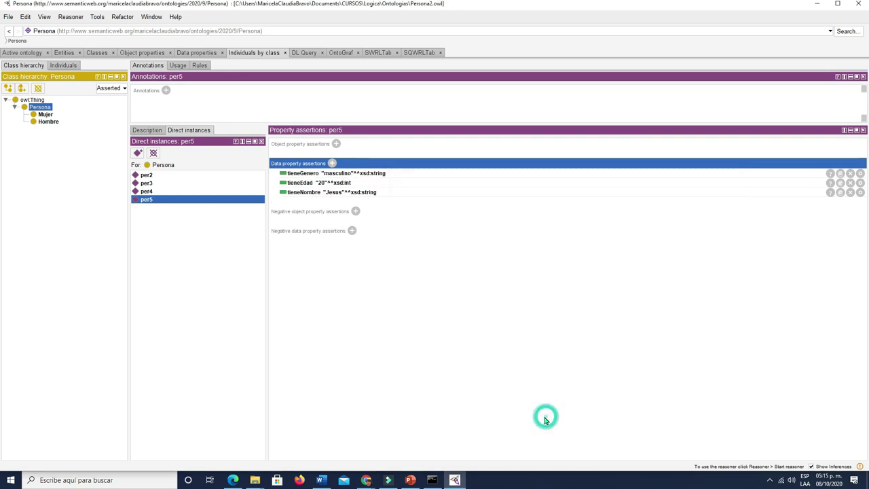
Save the Persona2.owl ontology and check which reasoners are available.
{"action": "left_click", "coordinate": [9, 17]}
{"action": "left_click", "coordinate": [16, 76]}
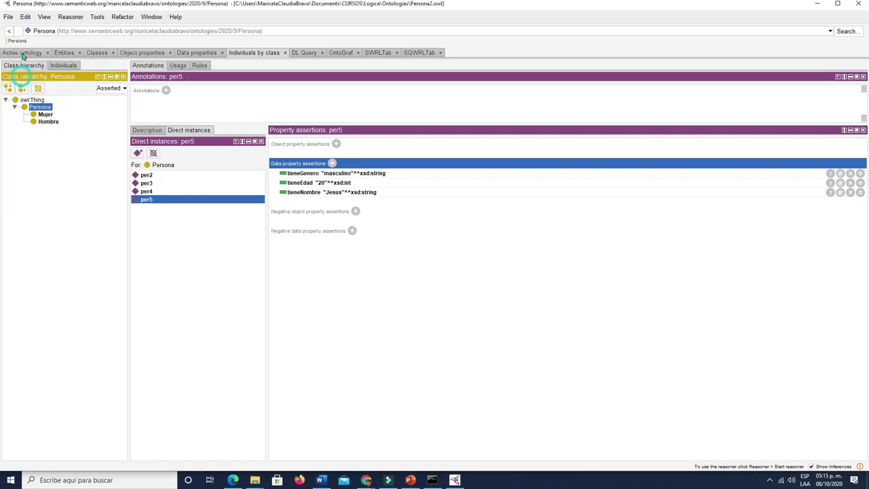
{"action": "left_click", "coordinate": [70, 17]}
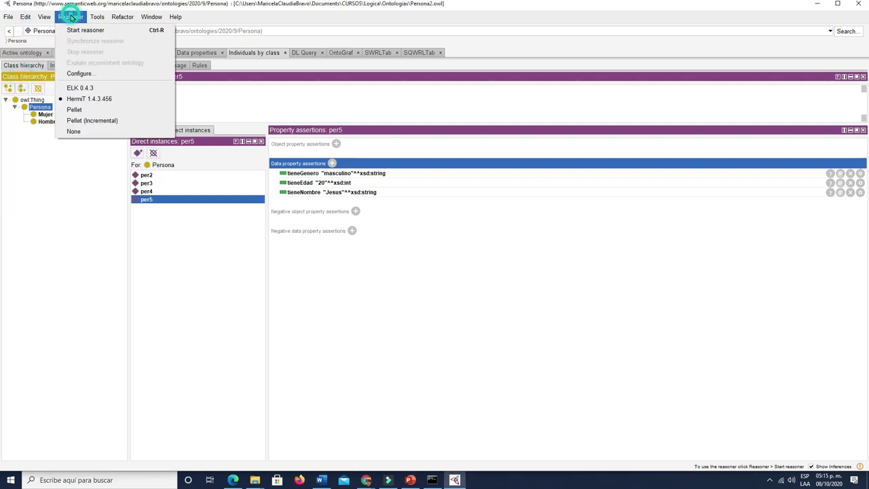
{"action": "left_click", "coordinate": [392, 319]}
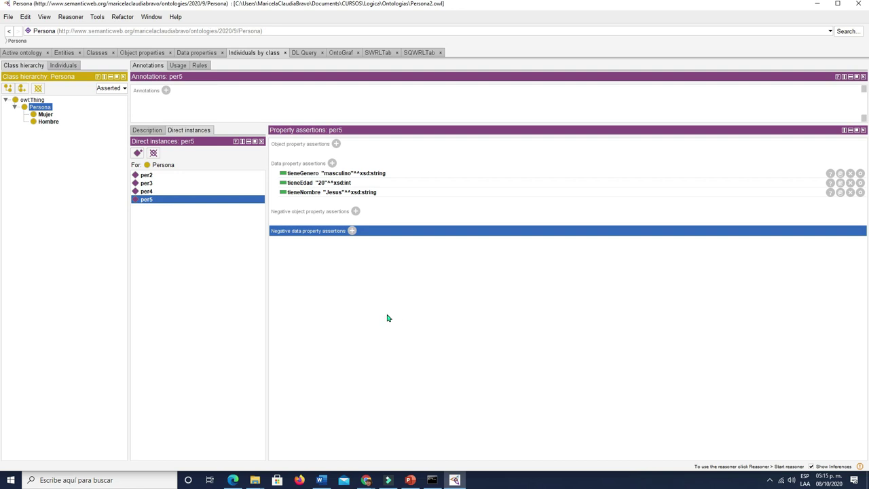
Create a new SQWRL query named Mujeres with the comment "Consulta lista de mujeres".
{"action": "left_click", "coordinate": [420, 53]}
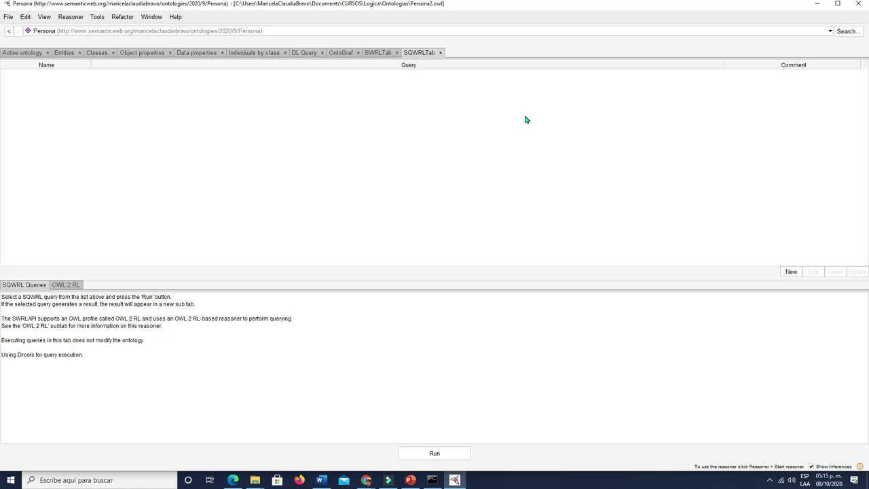
{"action": "left_click", "coordinate": [381, 53]}
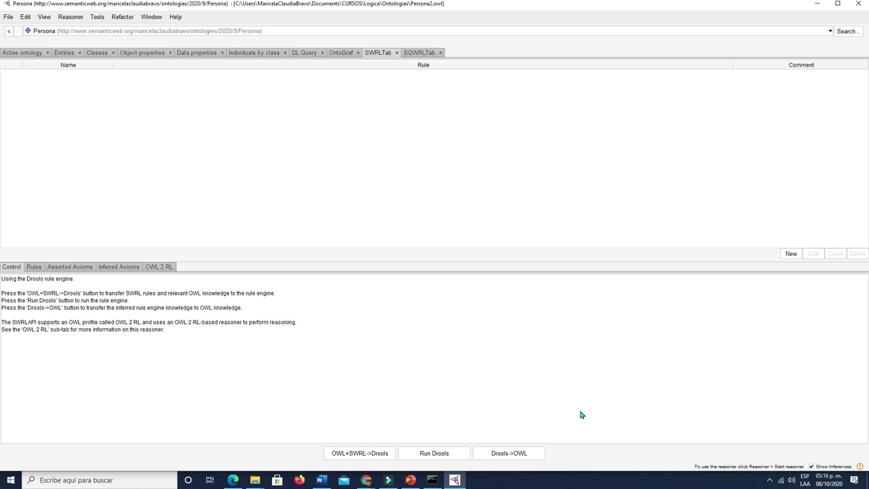
{"action": "left_click", "coordinate": [419, 54]}
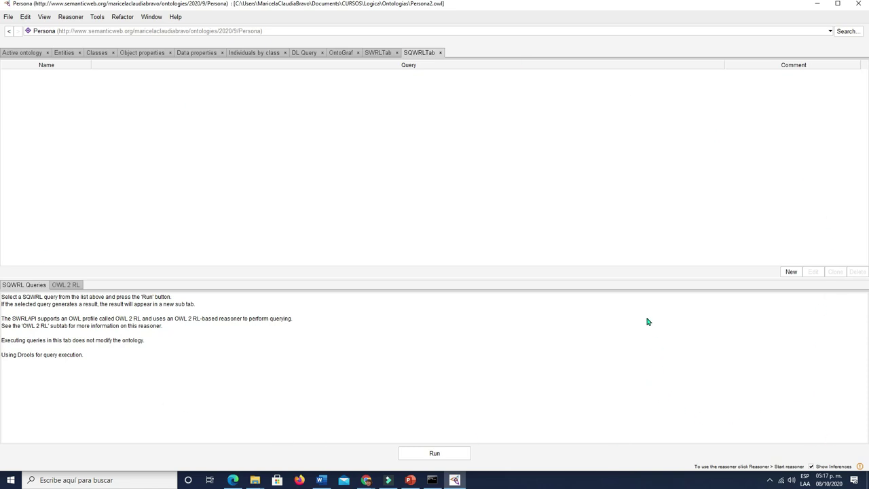
{"action": "left_click", "coordinate": [791, 272]}
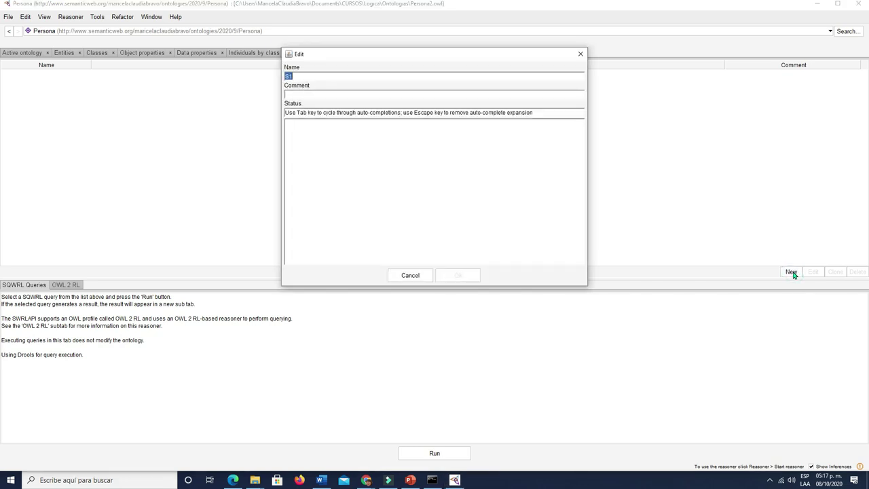
{"action": "left_click_drag", "start_coordinate": [422, 54], "coordinate": [390, 128]}
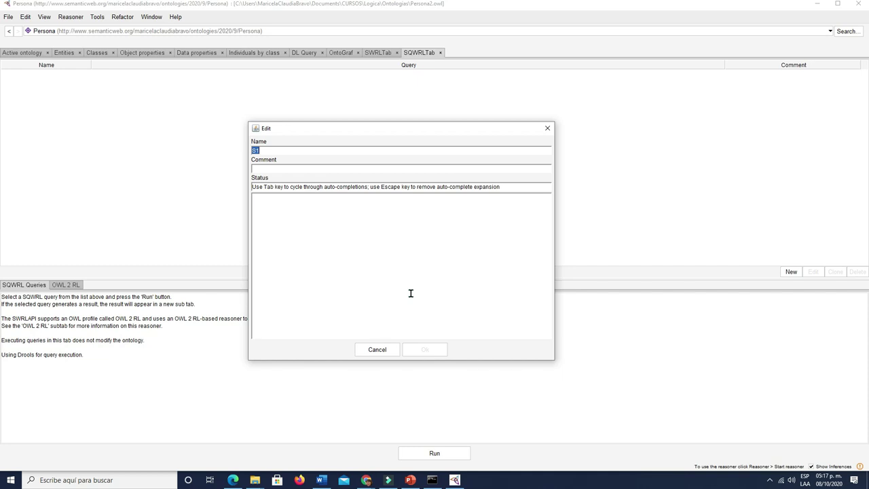
{"action": "type", "text": "Mujeres"}
{"action": "left_click", "coordinate": [353, 167]}
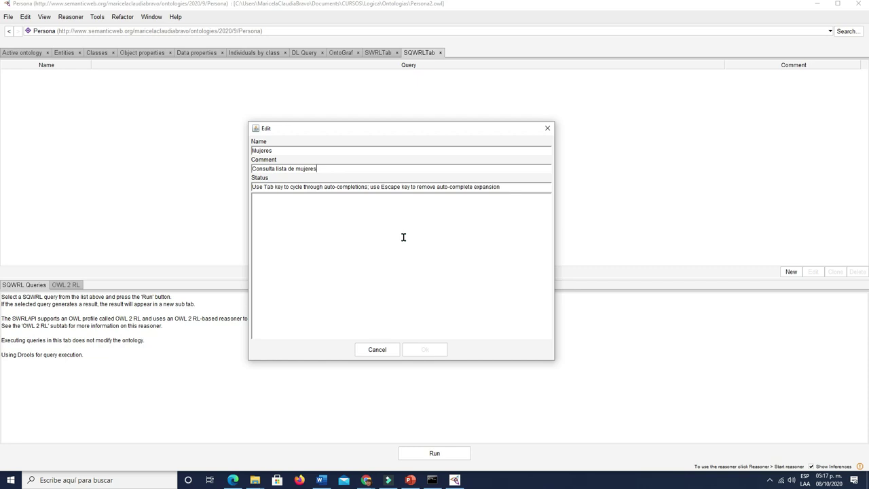
Write the antecedent of the Mujeres query as Persona(?p) ^ tieneGenero(?p, ?g).
{"action": "left_click", "coordinate": [374, 213]}
{"action": "type", "text": "P"}
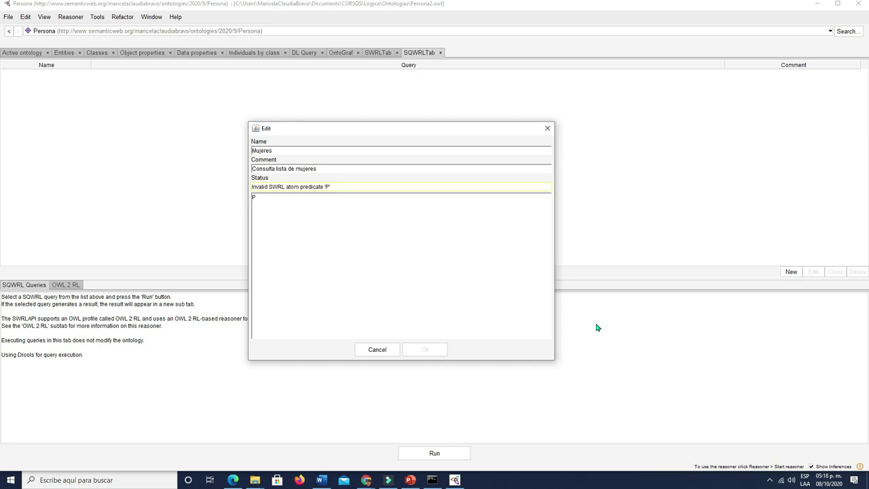
{"action": "type", "text": "ersona(?p) ^"}
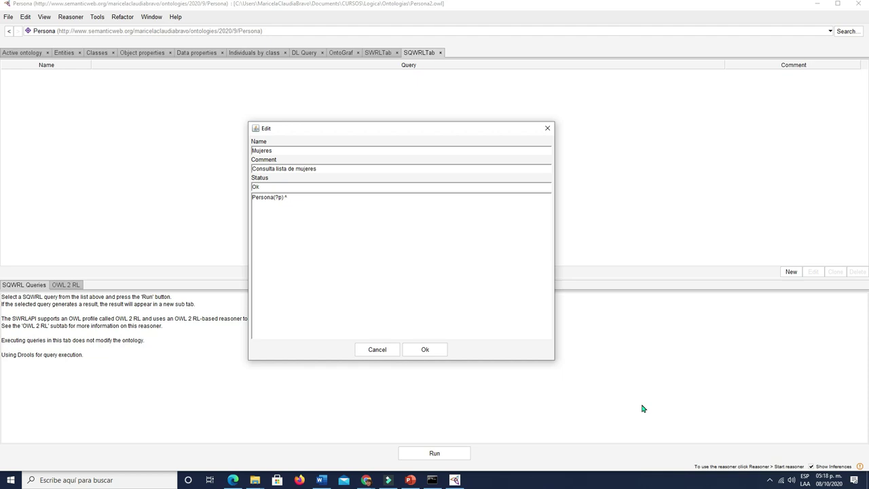
{"action": "type", "text": "tieneGenero"}
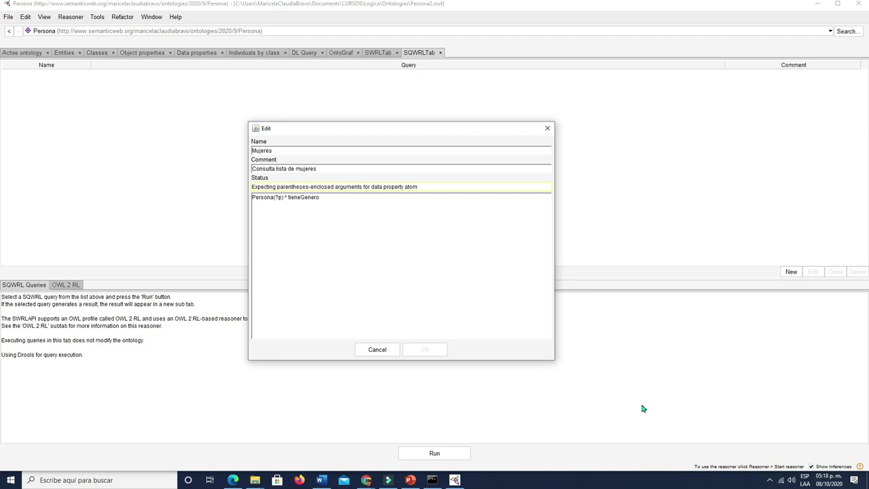
{"action": "type", "text": "(?p,"}
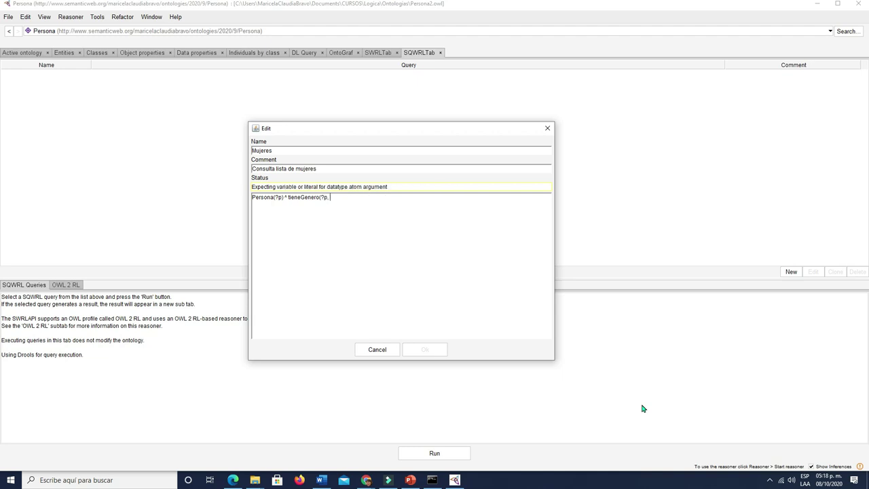
{"action": "type", "text": " ?g)"}
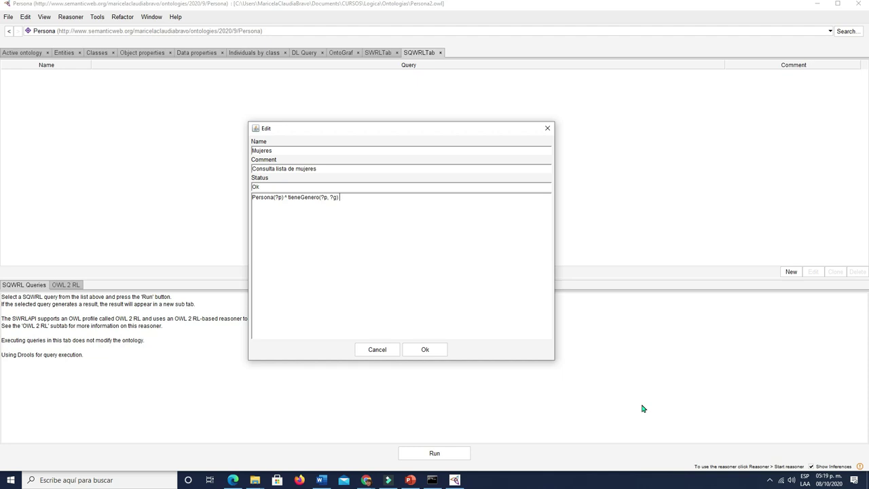
Complete the Mujeres query with the consequent -> sqwrl:select (?p, ?g) and add it to the query list.
{"action": "type", "text": " -"}
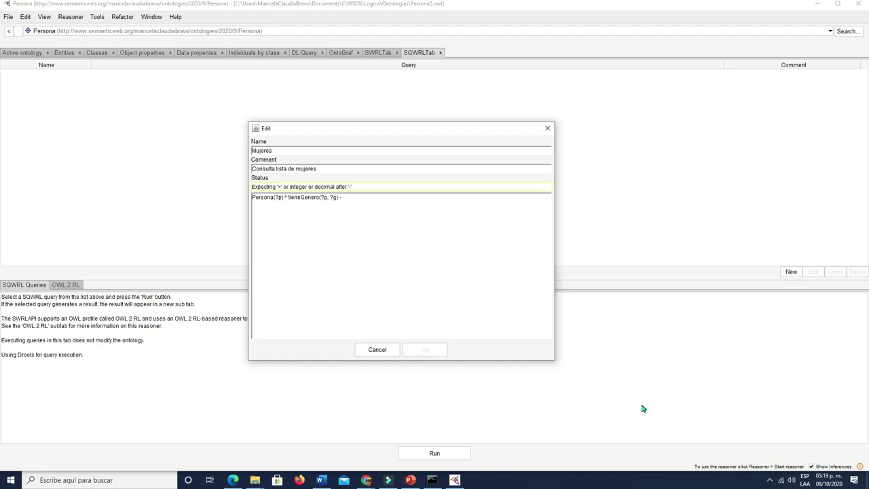
{"action": "type", "text": ">"}
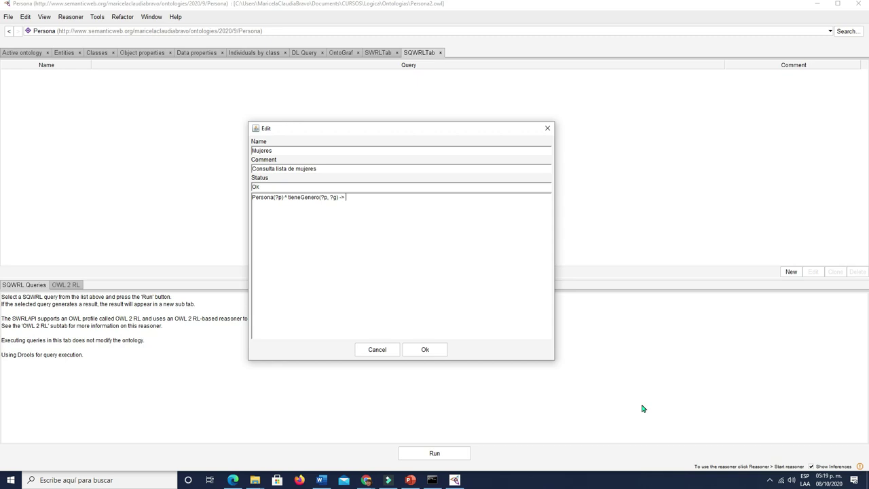
{"action": "type", "text": "sqwrl"}
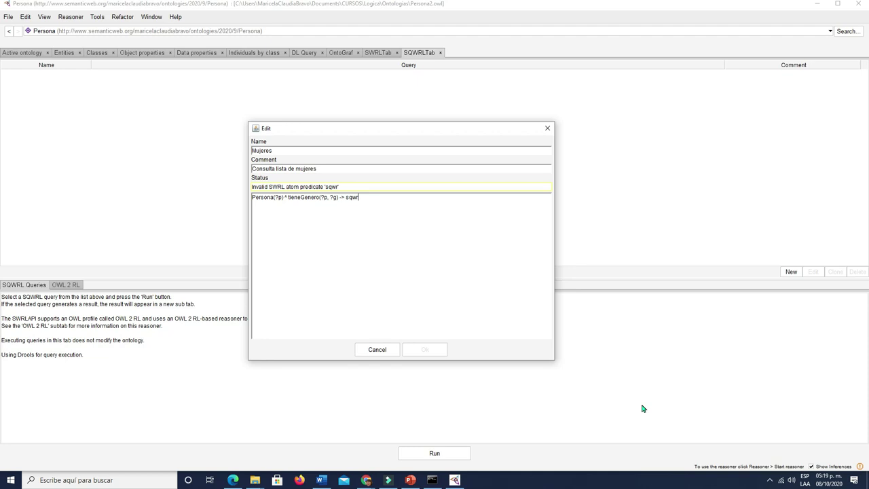
{"action": "type", "text": ":select"}
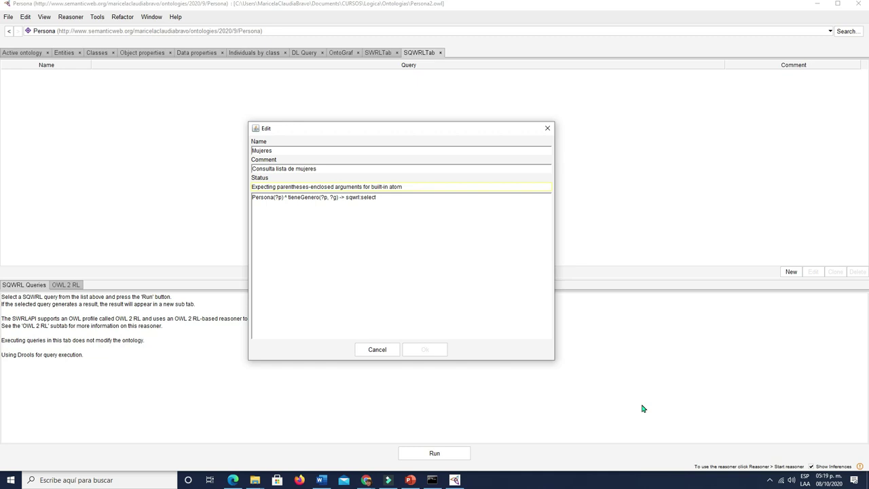
{"action": "type", "text": " ("}
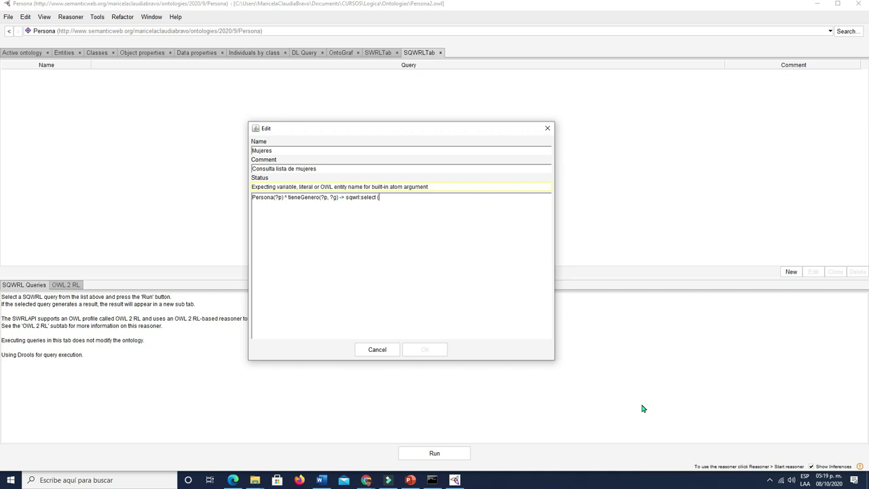
{"action": "type", "text": "?p, ?g)"}
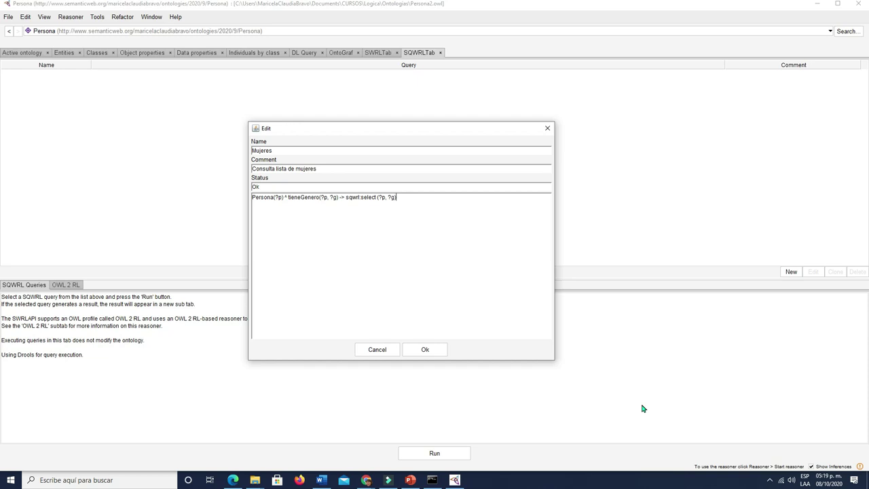
{"action": "left_click", "coordinate": [434, 350]}
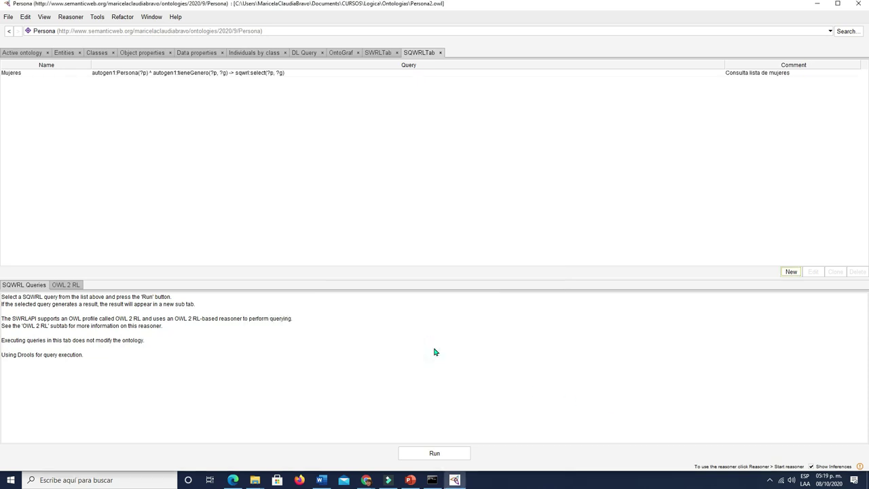
{"action": "left_click", "coordinate": [128, 72]}
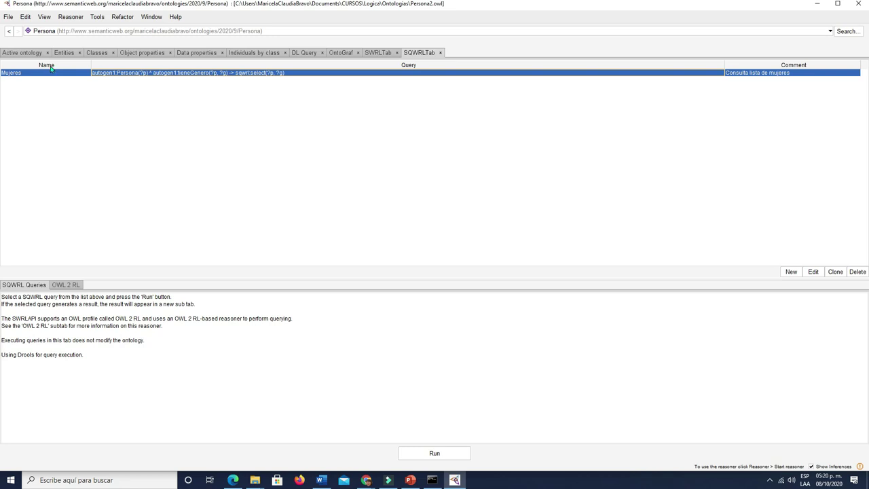
Assign the prefix per to the ontology's own Persona namespace, which has an empty prefix, and save the ontology.
{"action": "left_click", "coordinate": [22, 53]}
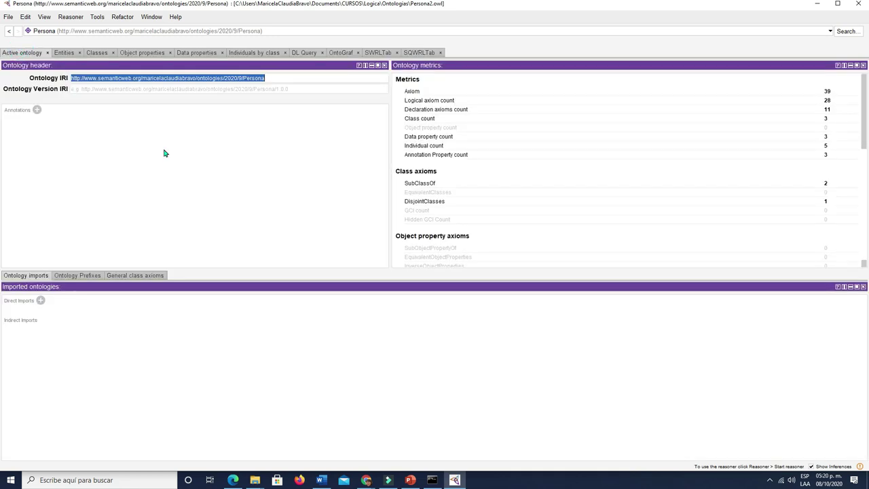
{"action": "left_click", "coordinate": [78, 275]}
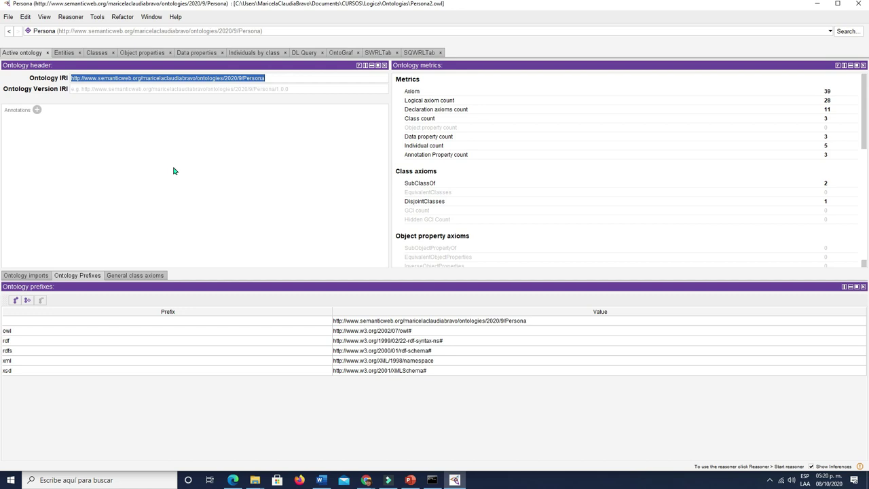
{"action": "left_click", "coordinate": [92, 322]}
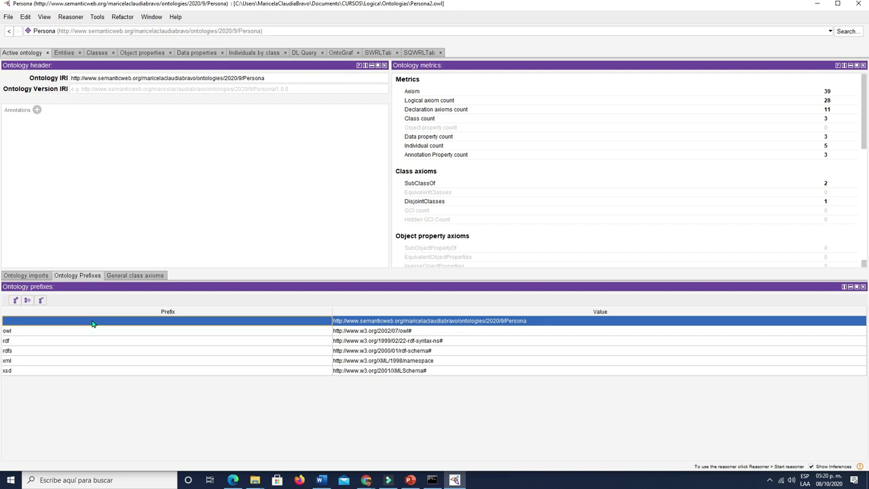
{"action": "double_click", "coordinate": [29, 317]}
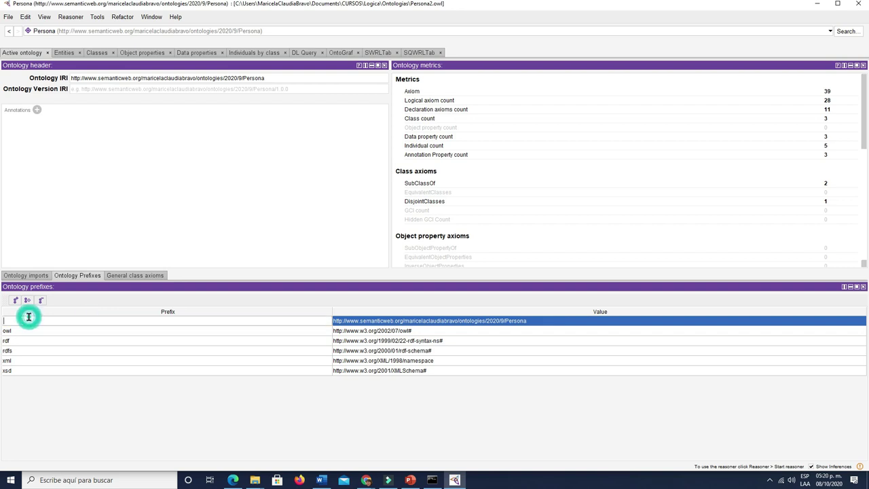
{"action": "type", "text": "per"}
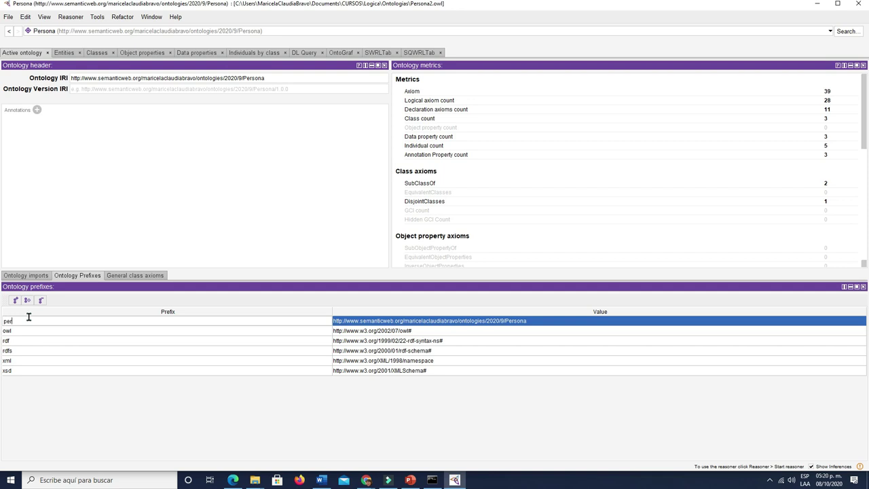
{"action": "key", "text": "Return"}
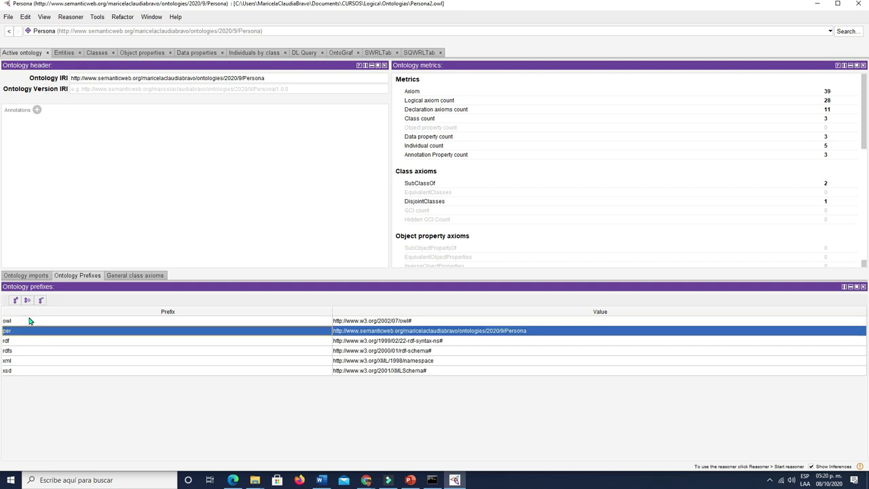
{"action": "left_click", "coordinate": [8, 17]}
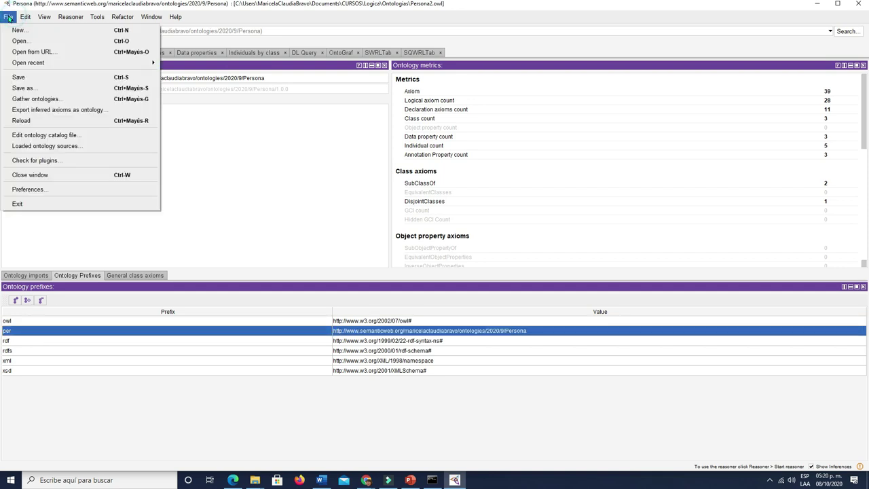
{"action": "left_click", "coordinate": [19, 77]}
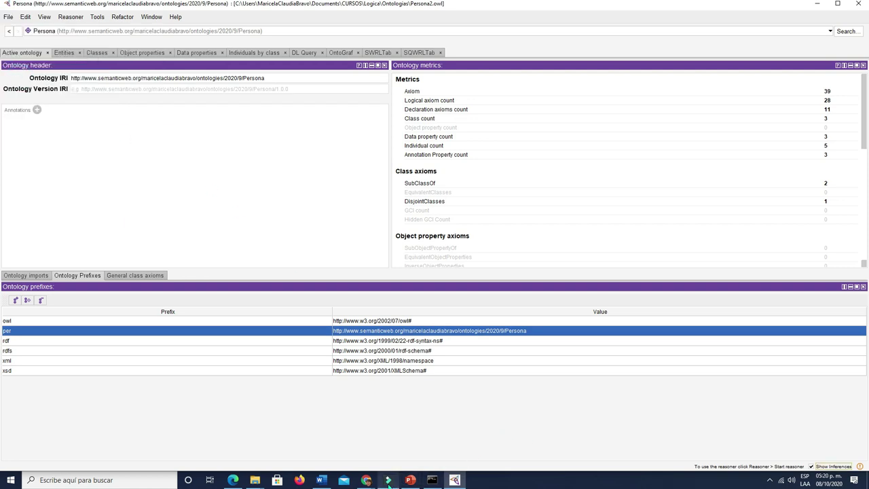
Switch to the Google Meet call in Chrome to check its chat, and return to Protégé.
{"action": "left_click", "coordinate": [366, 480]}
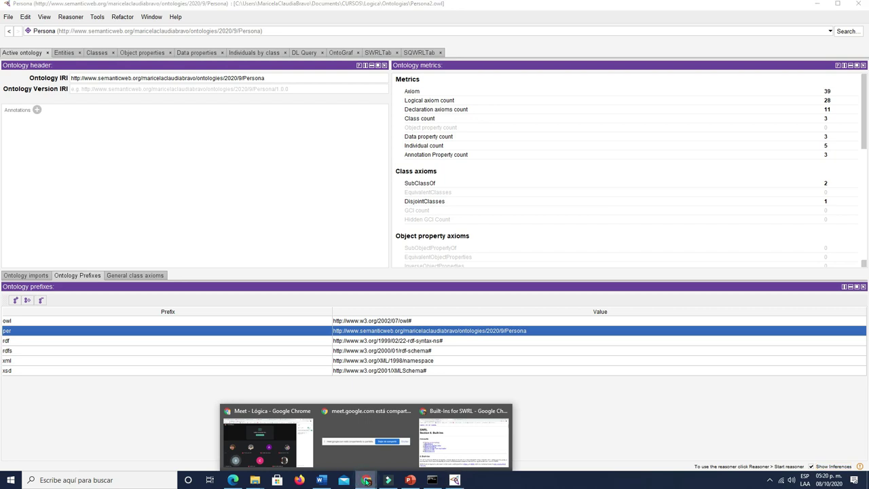
{"action": "left_click", "coordinate": [290, 433]}
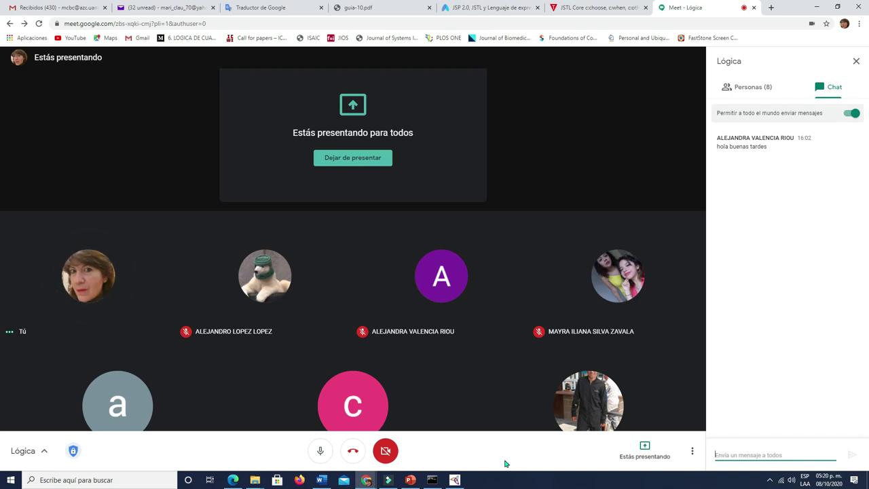
{"action": "mouse_move", "coordinate": [454, 479]}
{"action": "left_click", "coordinate": [473, 442]}
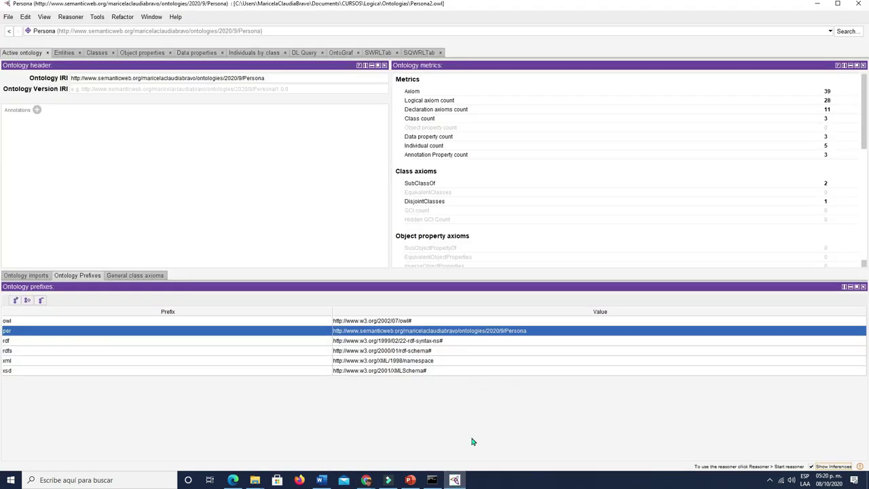
Run the Mujeres SQWRL query and view its result table.
{"action": "left_click", "coordinate": [420, 52]}
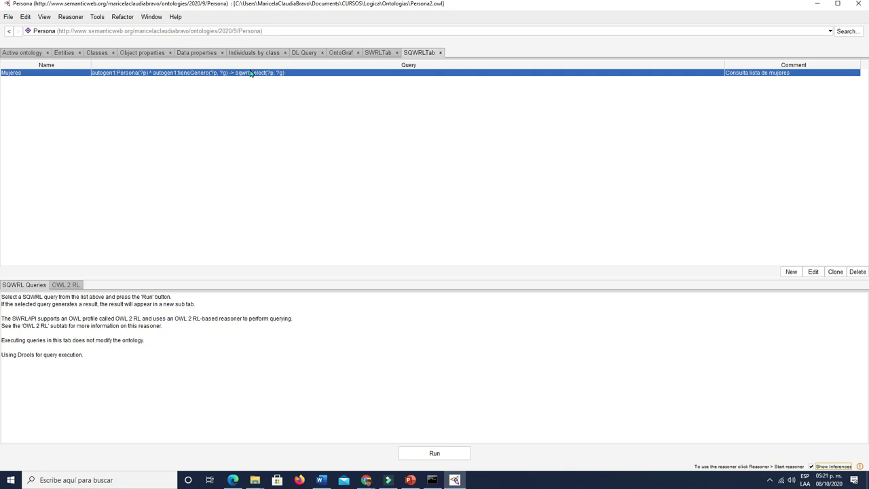
{"action": "left_click", "coordinate": [323, 73]}
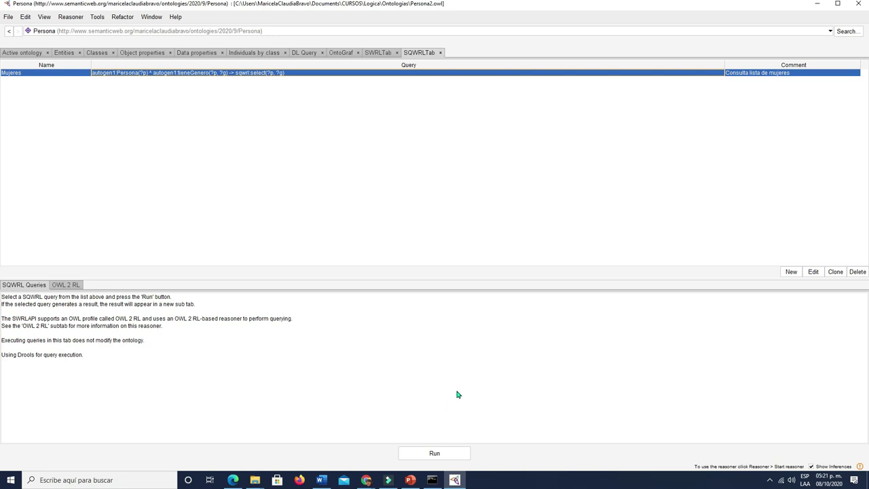
{"action": "left_click", "coordinate": [434, 454]}
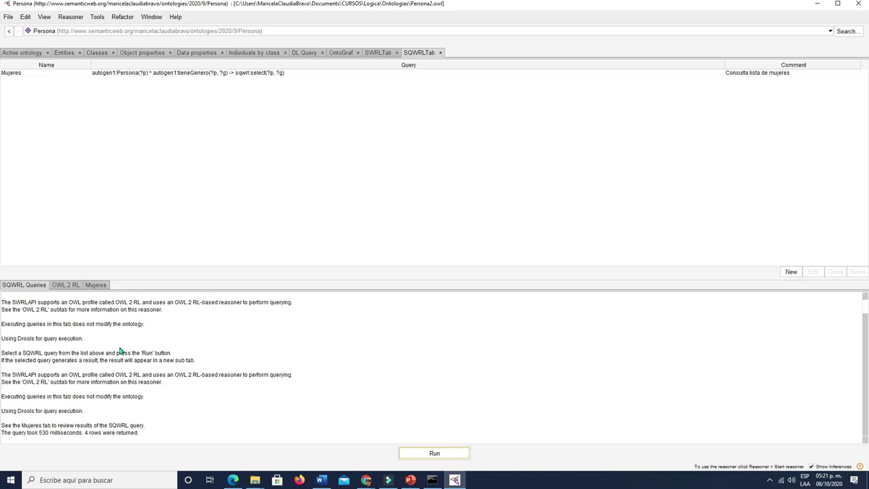
{"action": "left_click", "coordinate": [61, 286]}
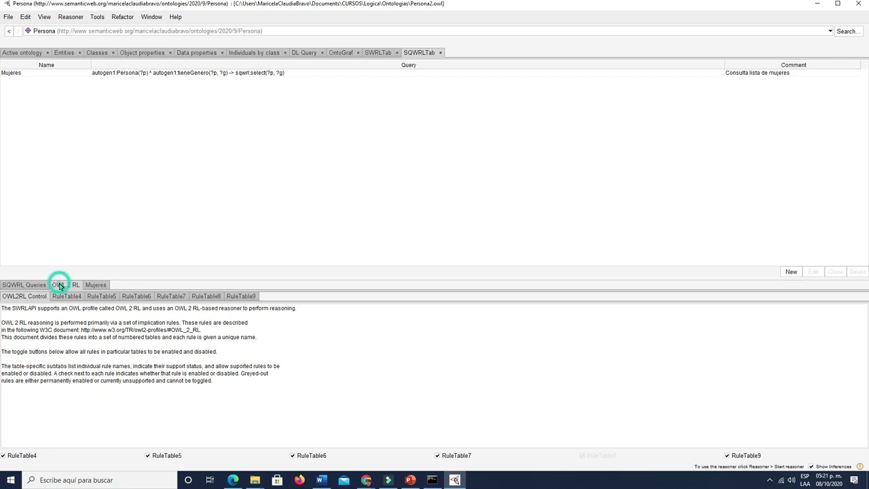
{"action": "left_click", "coordinate": [95, 286]}
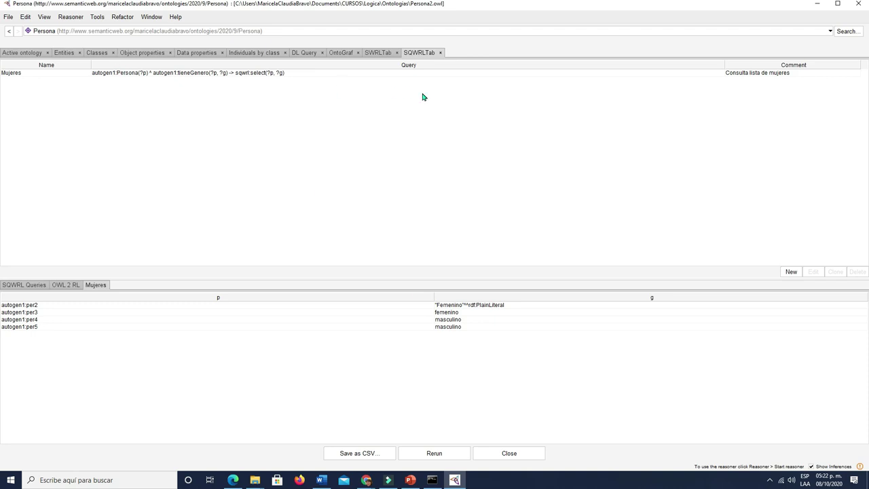
Change the tieneGenero assertion of per2 to femenino with the datatype xsd:string.
{"action": "left_click", "coordinate": [242, 54]}
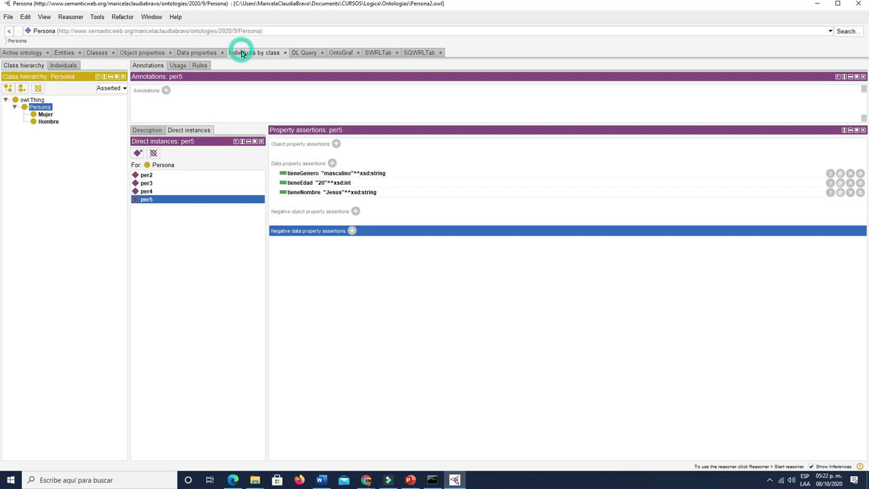
{"action": "left_click", "coordinate": [146, 175]}
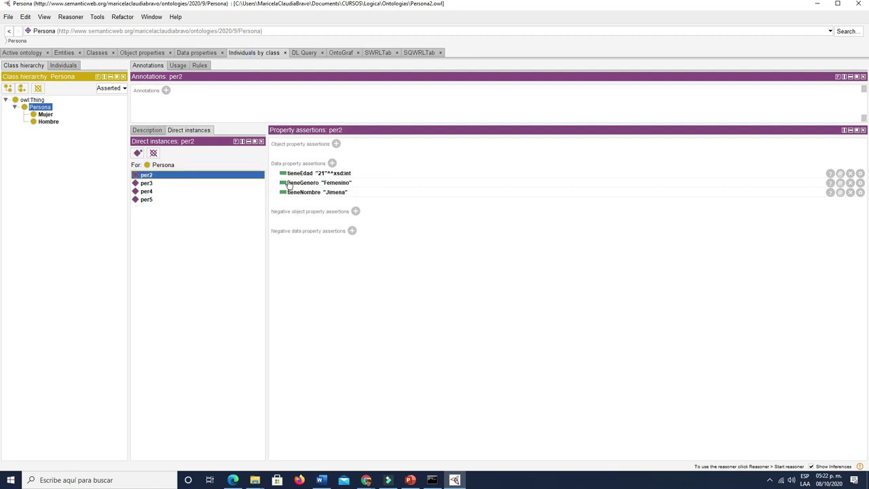
{"action": "left_click", "coordinate": [860, 182]}
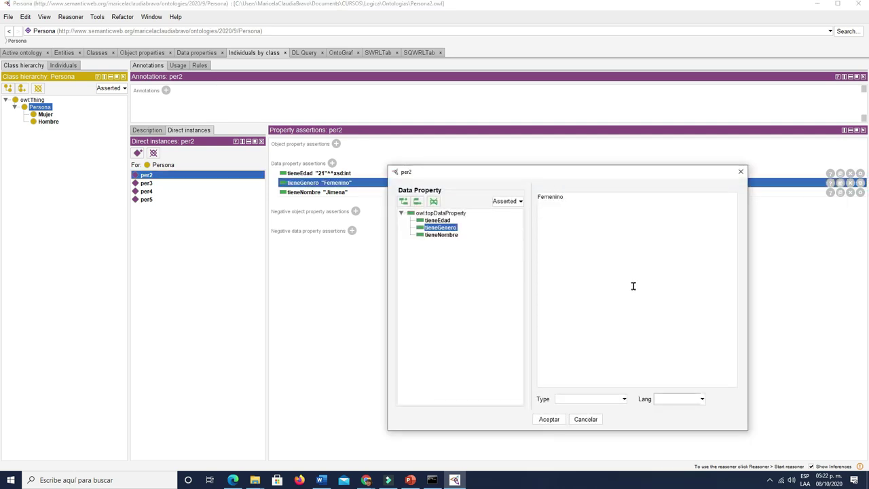
{"action": "left_click", "coordinate": [539, 197]}
{"action": "key", "text": "Delete"}
{"action": "type", "text": "f"}
{"action": "left_click", "coordinate": [625, 400]}
{"action": "scroll", "coordinate": [624, 453], "scroll_direction": "down", "scroll_amount": 7}
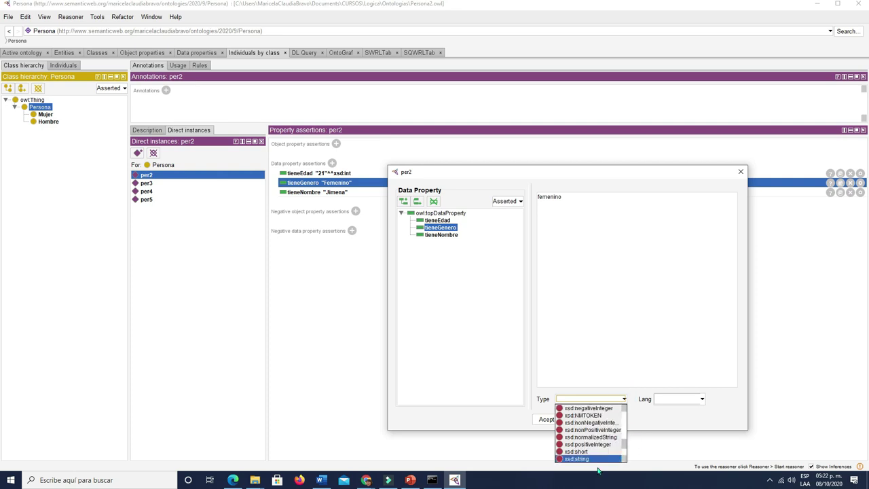
{"action": "left_click", "coordinate": [596, 459]}
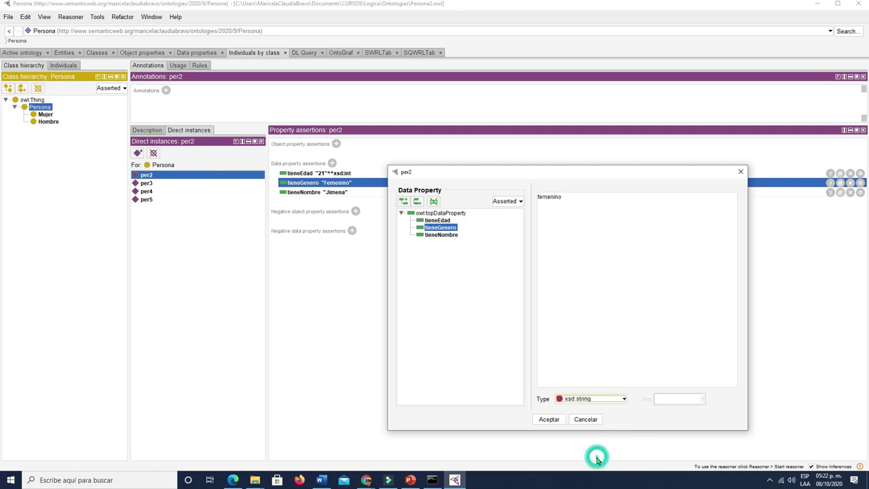
{"action": "left_click", "coordinate": [549, 419]}
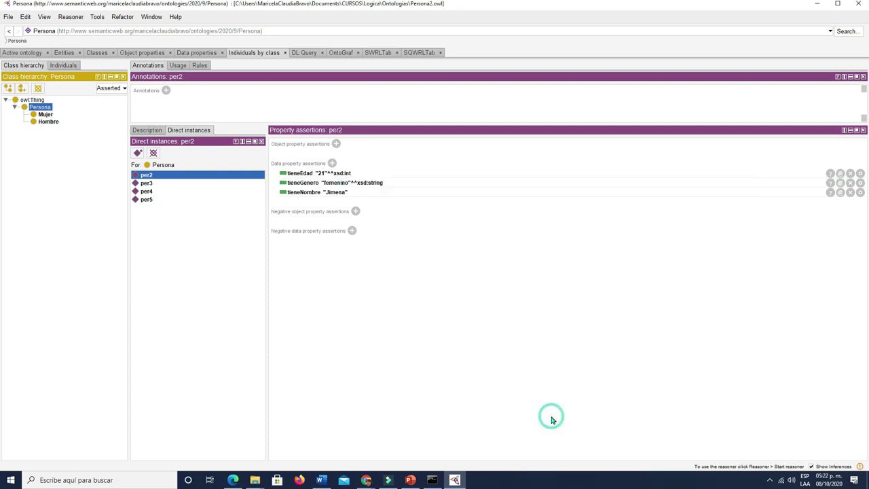
Check the data property assertions of the individuals per3, per4 and per5, and return to per2.
{"action": "left_click", "coordinate": [147, 186]}
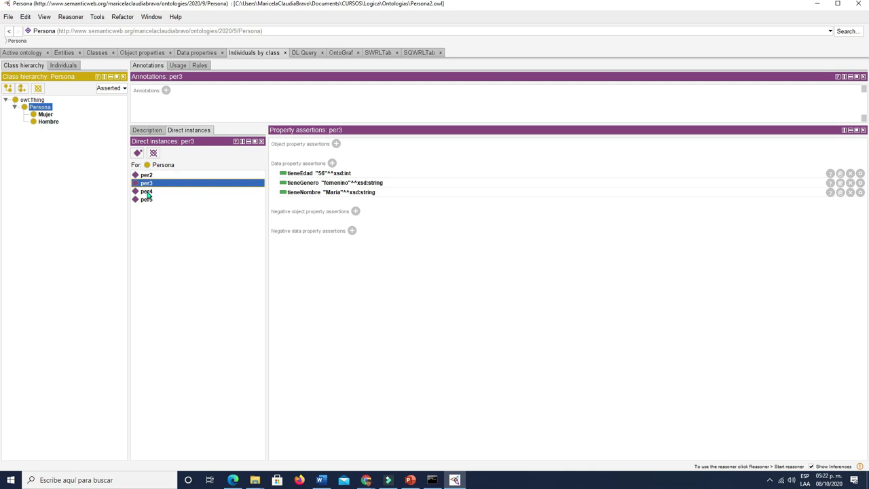
{"action": "left_click", "coordinate": [147, 192]}
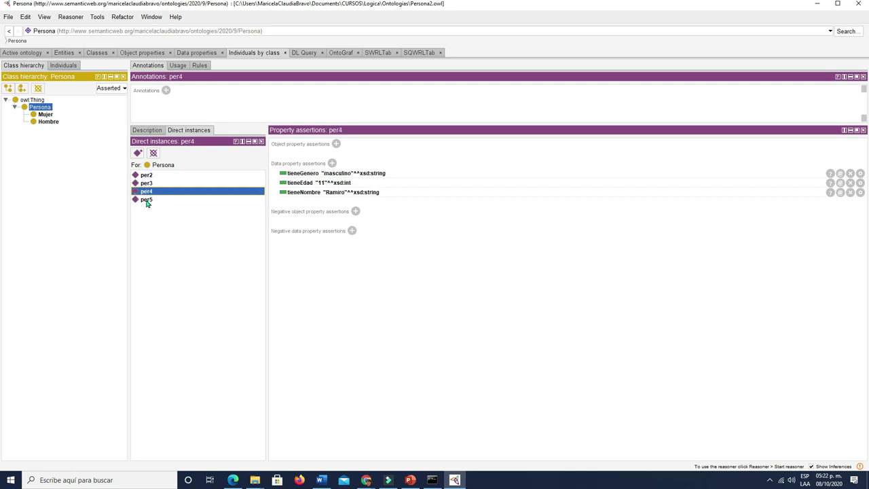
{"action": "left_click", "coordinate": [146, 199]}
{"action": "left_click", "coordinate": [146, 176]}
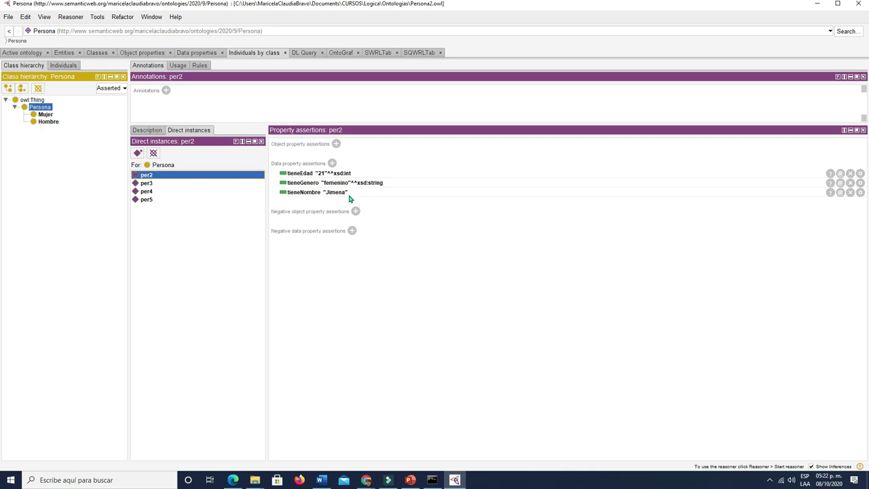
Try to set the datatype of per2's tieneNombre assertion to xsd:string, and save the ontology.
{"action": "left_click", "coordinate": [861, 193]}
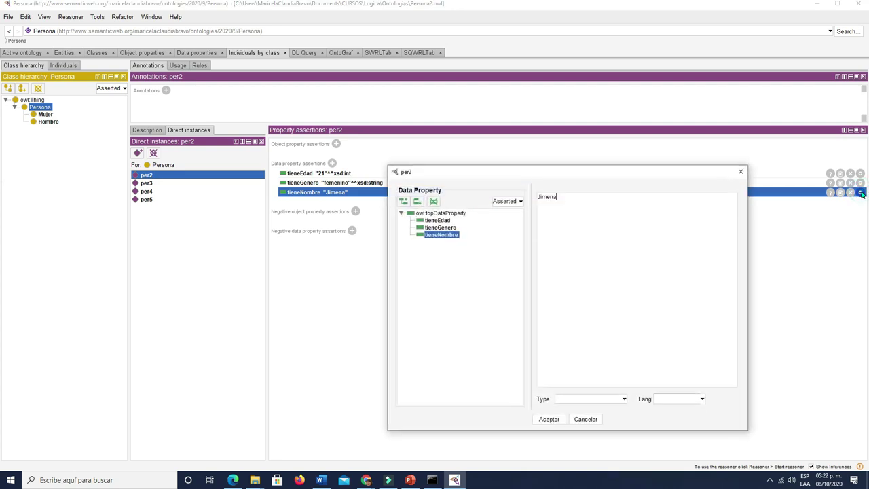
{"action": "left_click", "coordinate": [625, 401]}
{"action": "scroll", "coordinate": [625, 440], "scroll_direction": "down", "scroll_amount": 2}
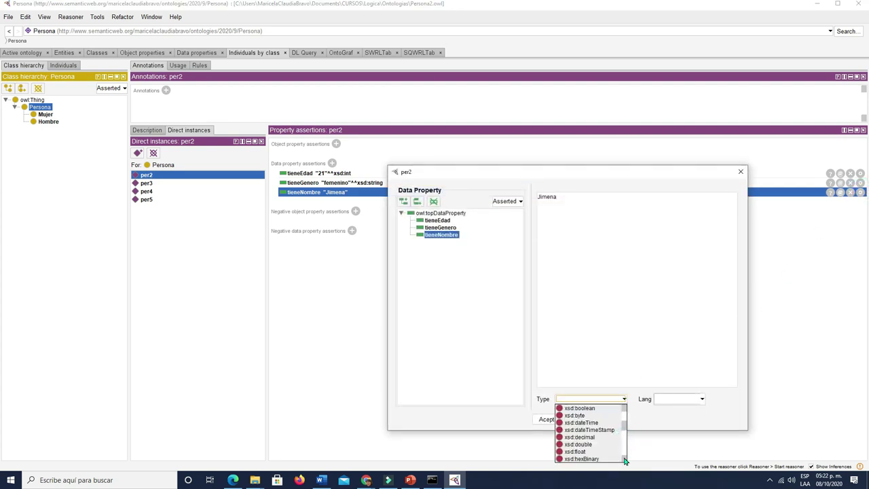
{"action": "left_click", "coordinate": [622, 445]}
{"action": "left_click", "coordinate": [623, 448]}
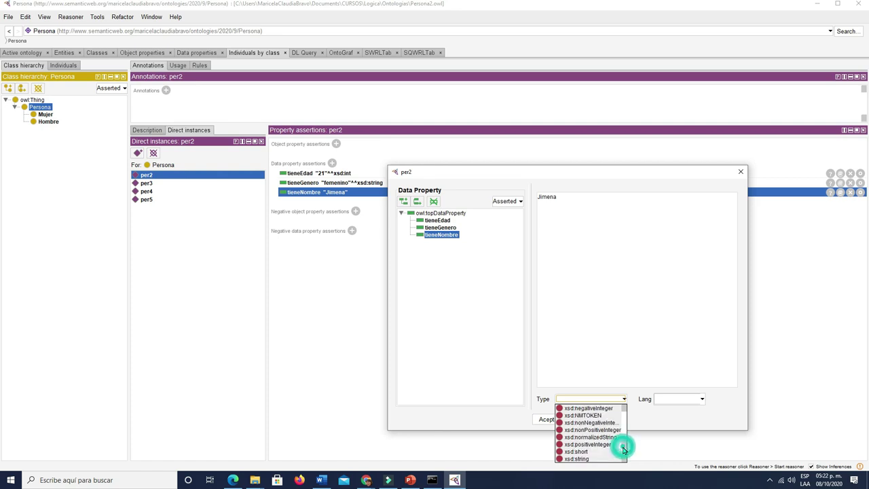
{"action": "left_click", "coordinate": [581, 458]}
{"action": "left_click", "coordinate": [550, 419]}
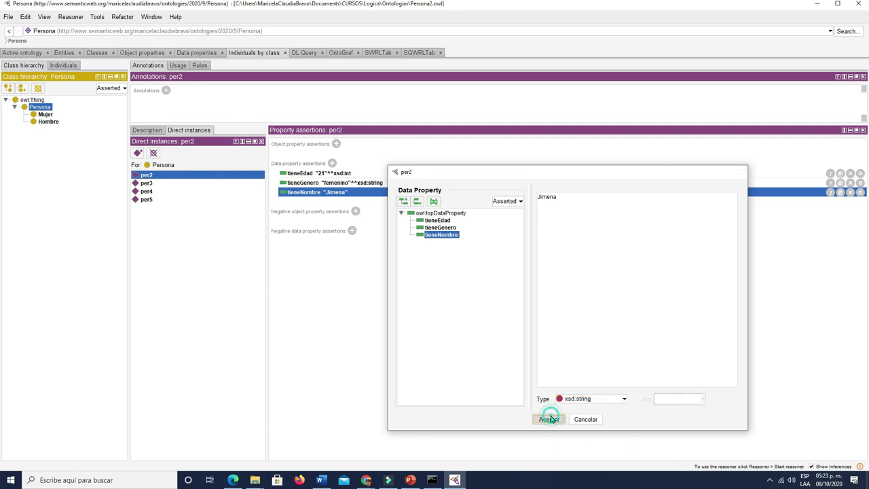
{"action": "left_click", "coordinate": [8, 17]}
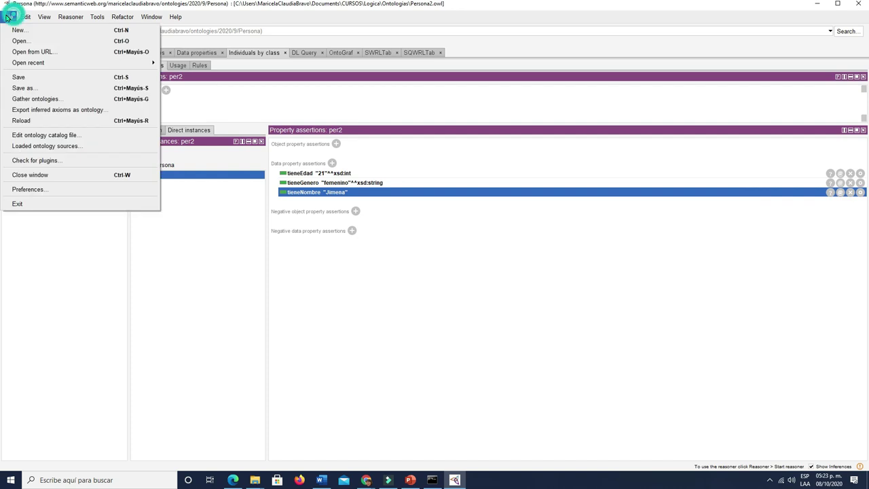
{"action": "left_click", "coordinate": [21, 76]}
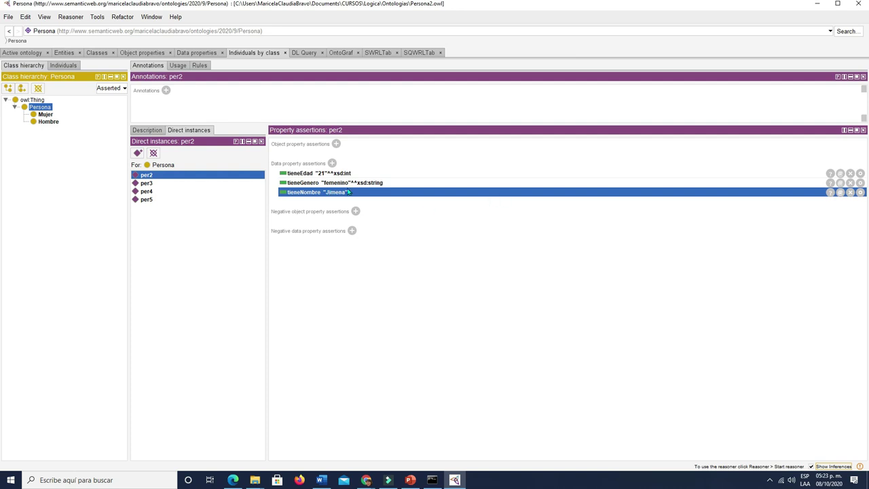
{"action": "left_click", "coordinate": [422, 54]}
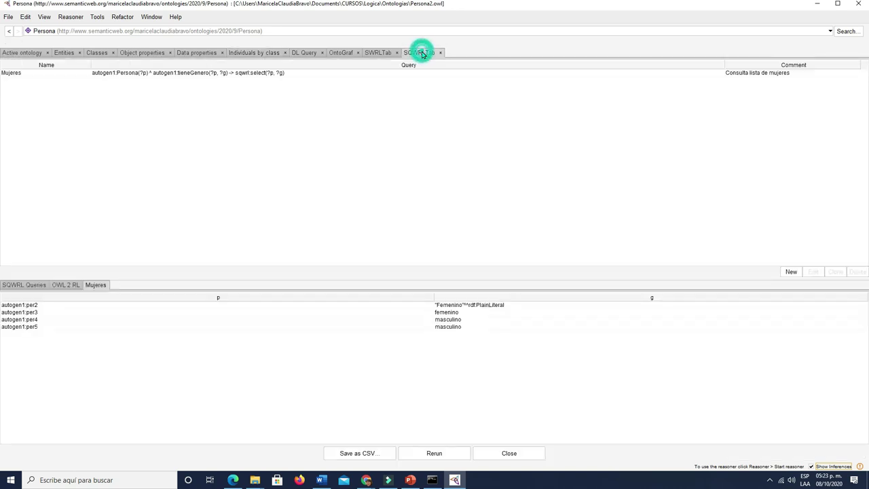
{"action": "left_click", "coordinate": [303, 73]}
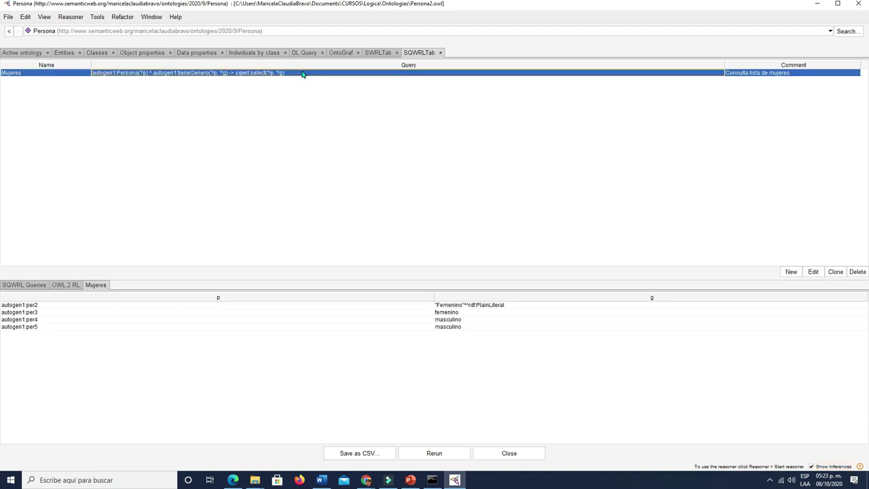
{"action": "left_click", "coordinate": [813, 272]}
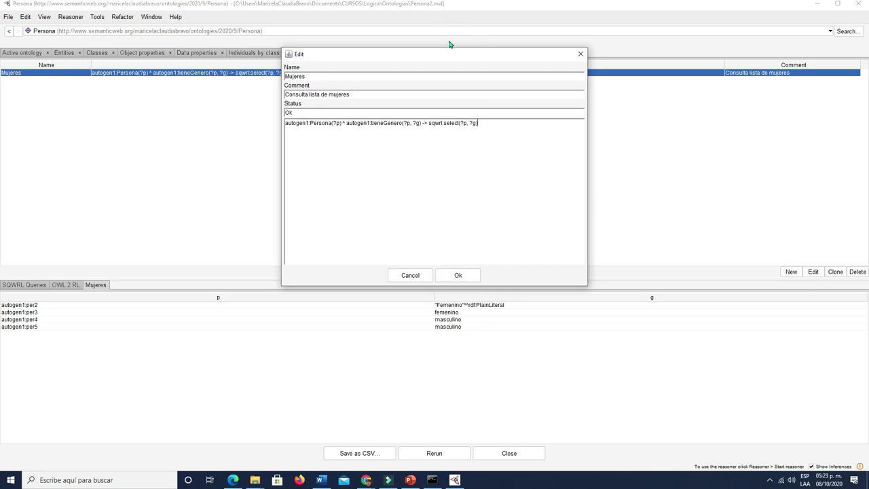
{"action": "left_click_drag", "start_coordinate": [452, 56], "coordinate": [441, 151]}
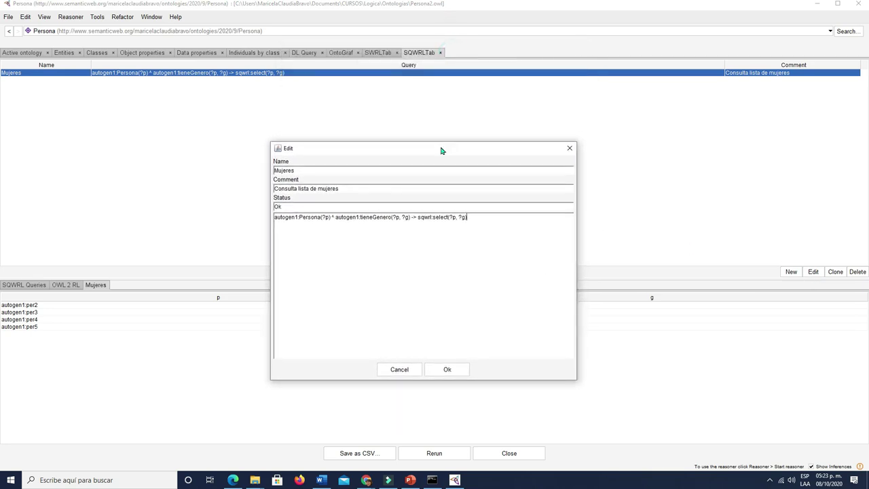
{"action": "left_click", "coordinate": [407, 217]}
{"action": "key", "text": "BackSpace"}
{"action": "key", "text": "BackSpace"}
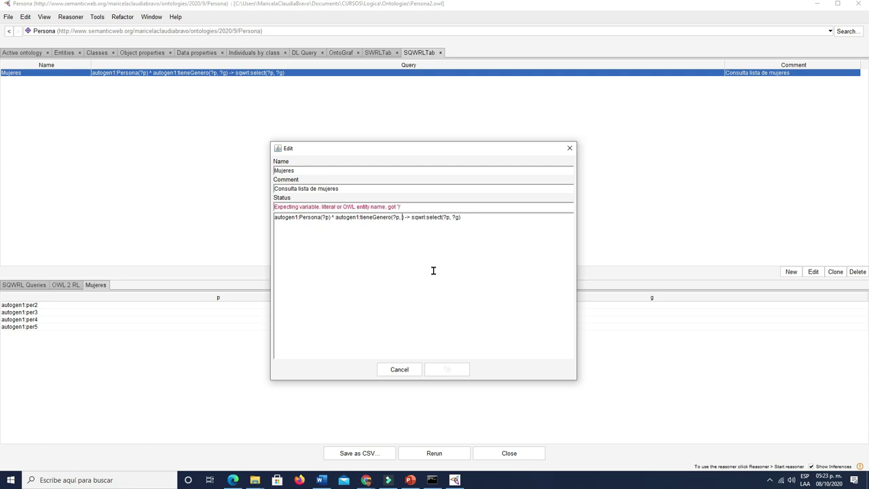
{"action": "type", "text": "\"femeni"}
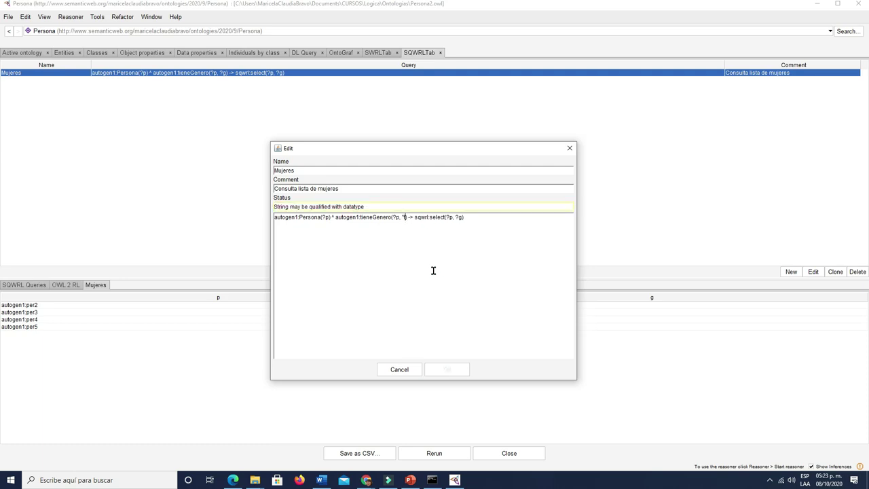
{"action": "type", "text": "no\""}
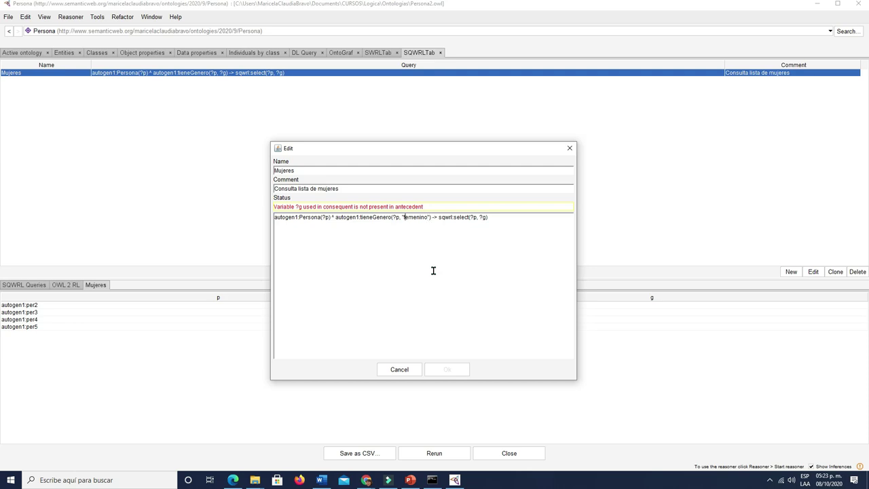
{"action": "type", "text": "xsd:string"}
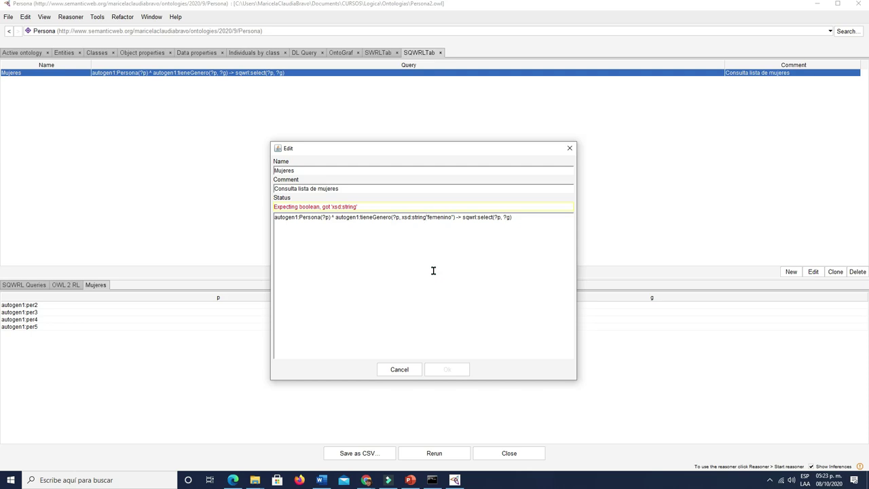
{"action": "left_click", "coordinate": [412, 372]}
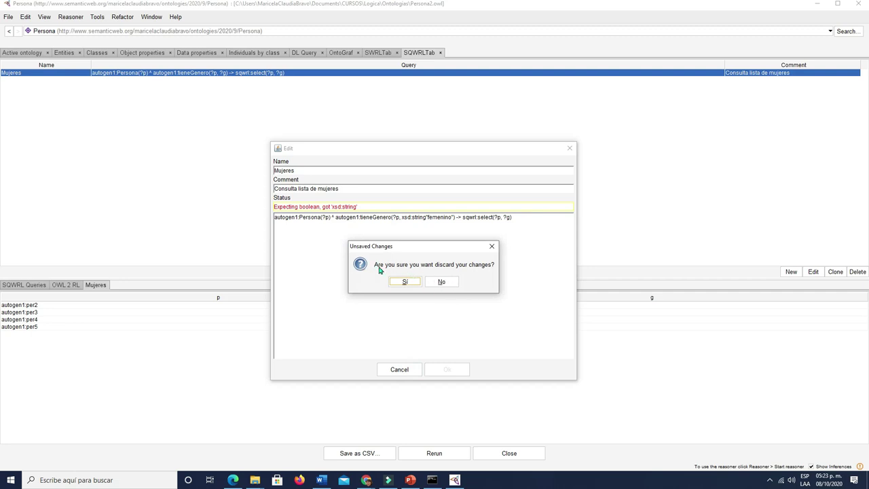
{"action": "left_click", "coordinate": [402, 282]}
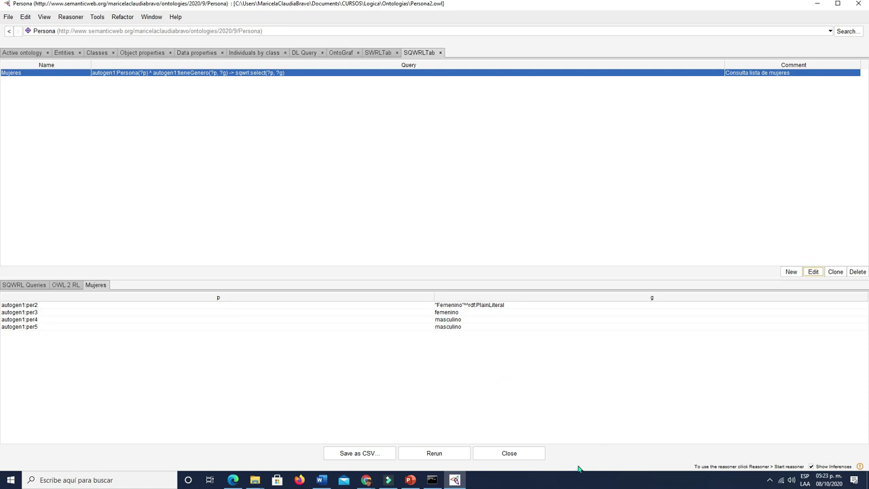
Rerun the Mujeres SQWRL query to refresh its result table.
{"action": "left_click", "coordinate": [424, 452]}
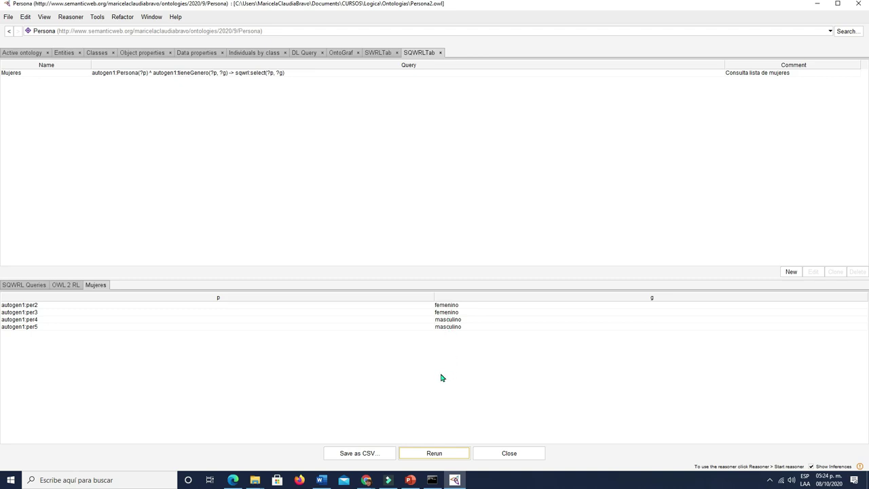
{"action": "left_click", "coordinate": [228, 75]}
{"action": "left_click", "coordinate": [813, 271]}
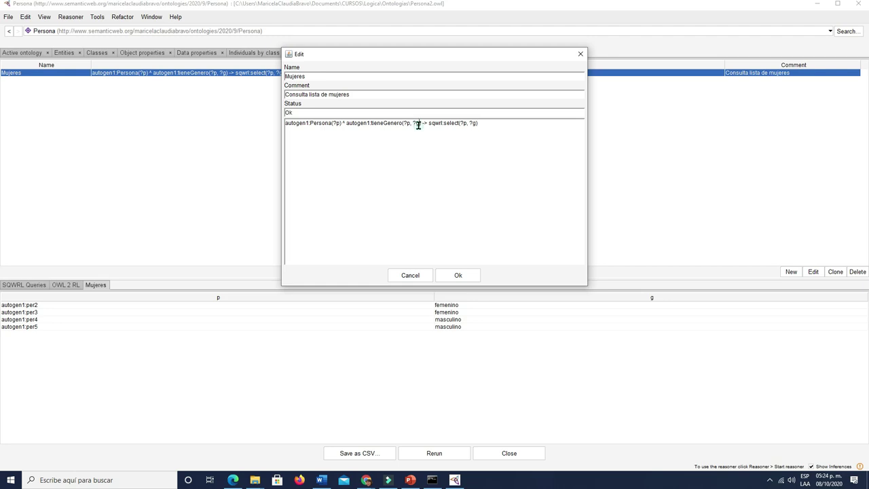
{"action": "key", "text": "BackSpace"}
{"action": "key", "text": "BackSpace"}
{"action": "type", "text": "femenino"}
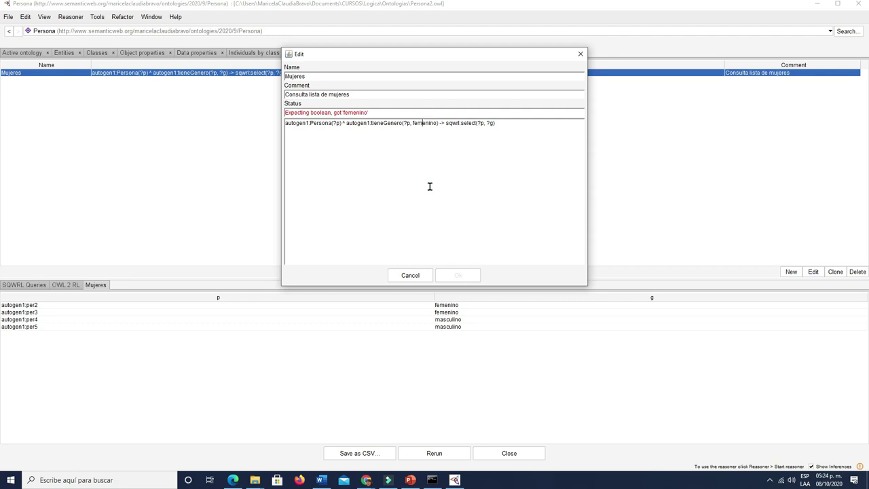
{"action": "type", "text": "xsd:s"}
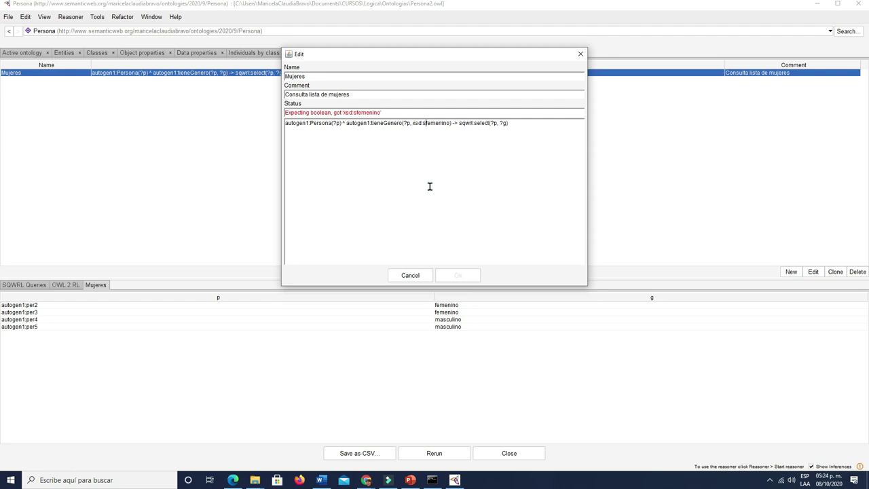
{"action": "type", "text": "tring\"femenino"}
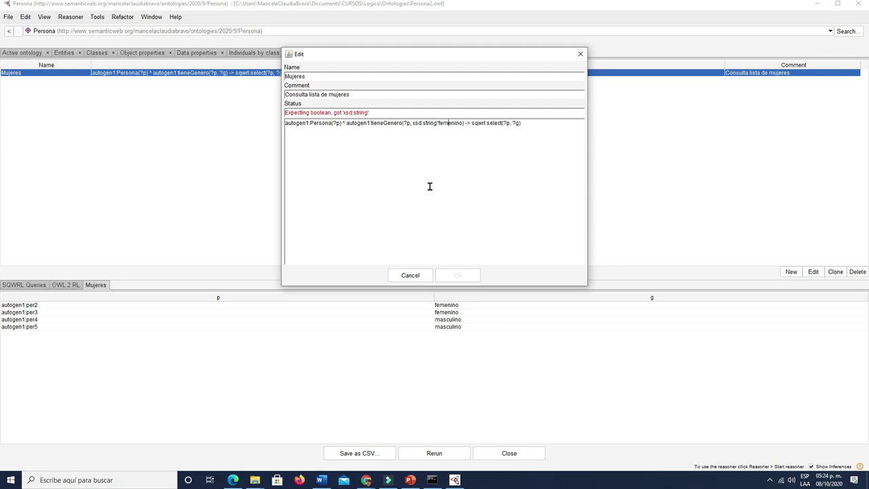
{"action": "type", "text": "\""}
{"action": "left_click", "coordinate": [412, 276]}
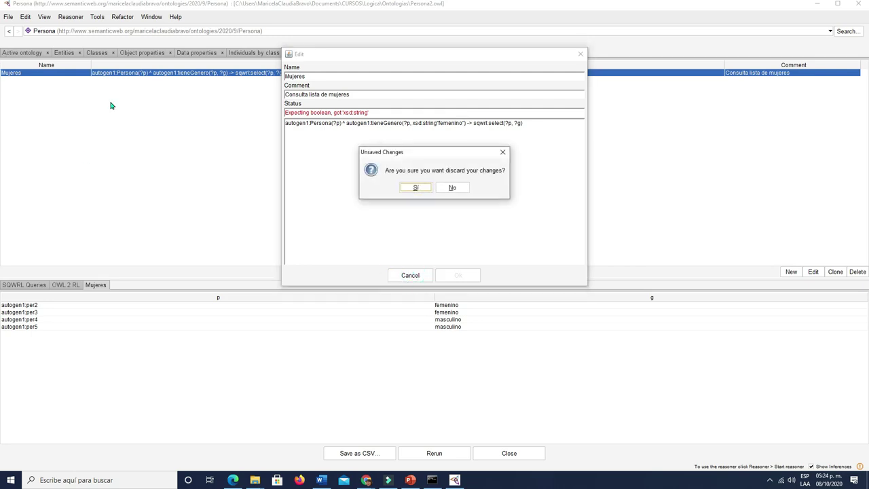
{"action": "left_click", "coordinate": [421, 189]}
Examine the range of the tieneGenero data property and the datatype of per2's tieneGenero assertion.
{"action": "left_click", "coordinate": [184, 53]}
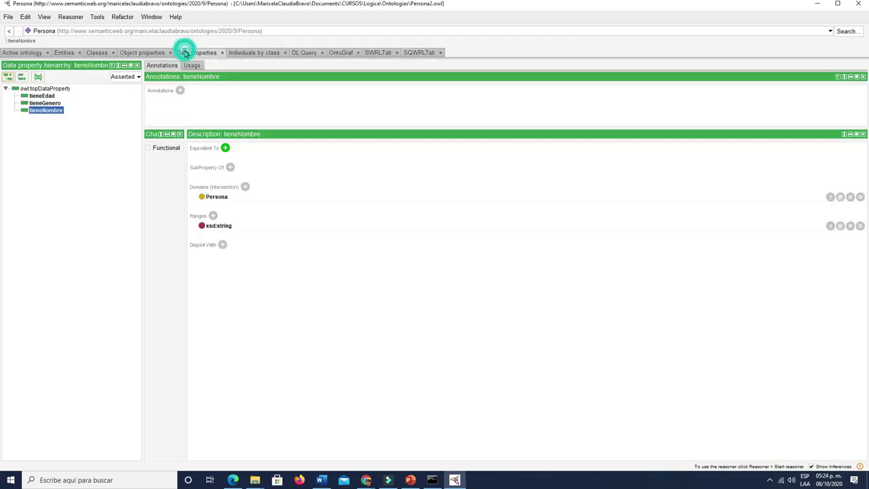
{"action": "left_click", "coordinate": [45, 104]}
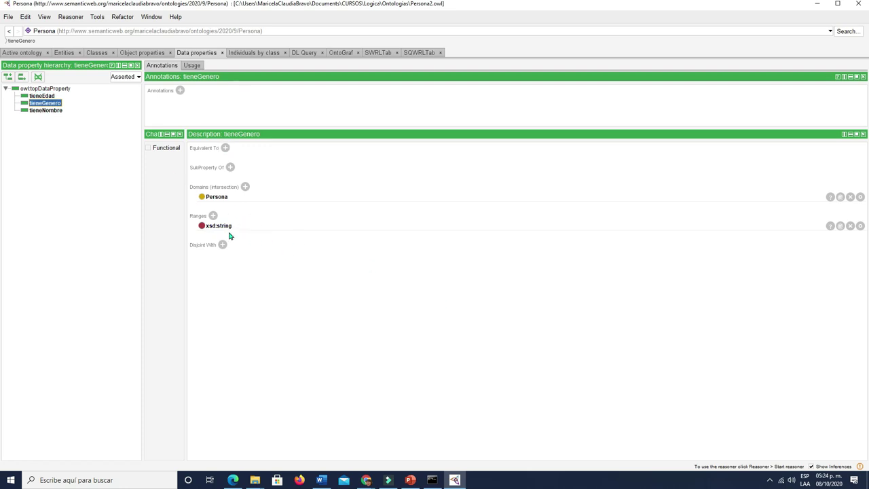
{"action": "left_click", "coordinate": [257, 52]}
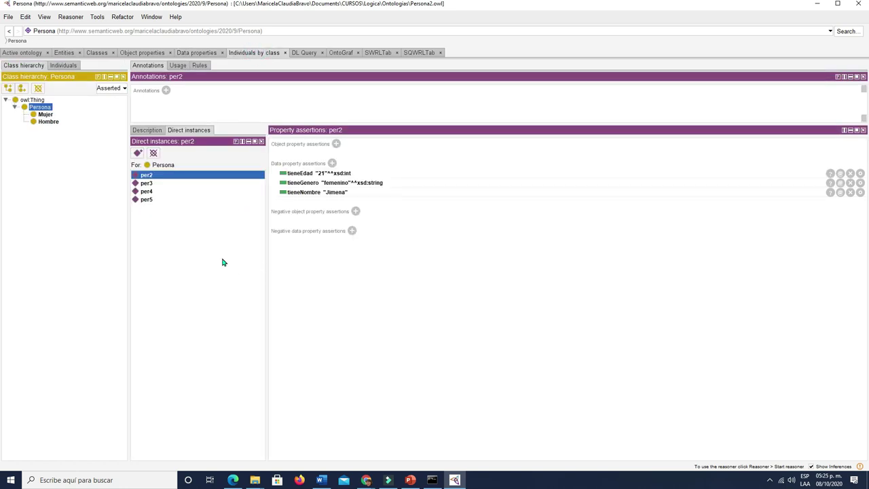
{"action": "left_click", "coordinate": [384, 184]}
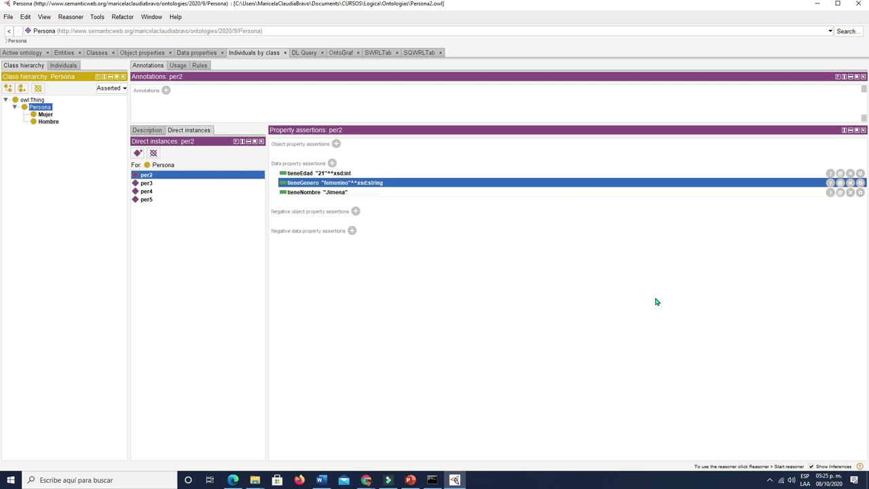
Edit the Mujeres SQWRL query, replacing the ?g argument of tieneGenero with the literal "femenino".
{"action": "left_click", "coordinate": [411, 55]}
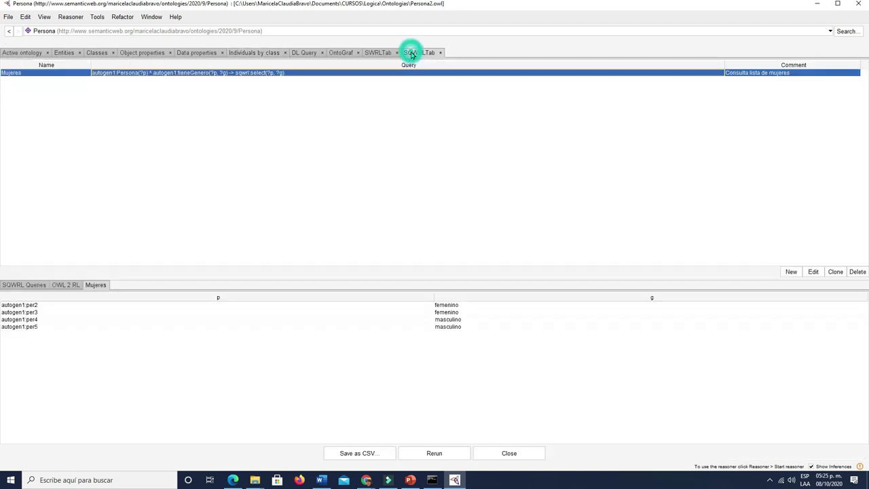
{"action": "left_click", "coordinate": [812, 273]}
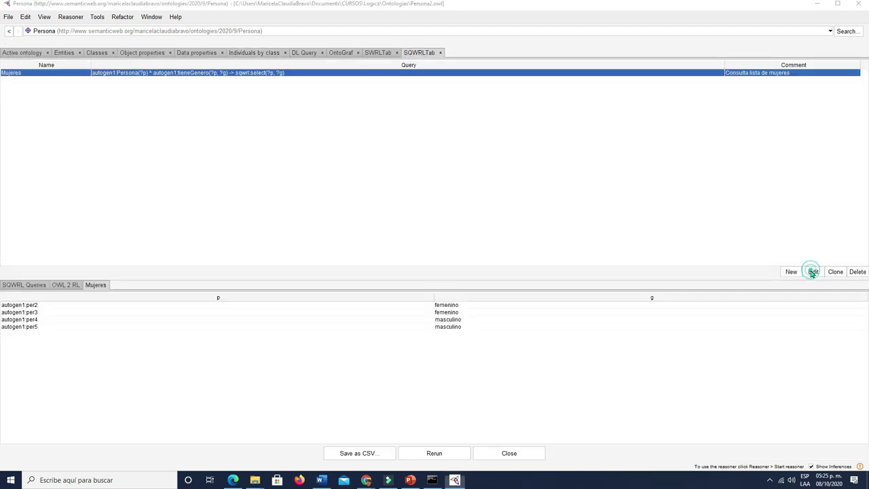
{"action": "left_click", "coordinate": [418, 124]}
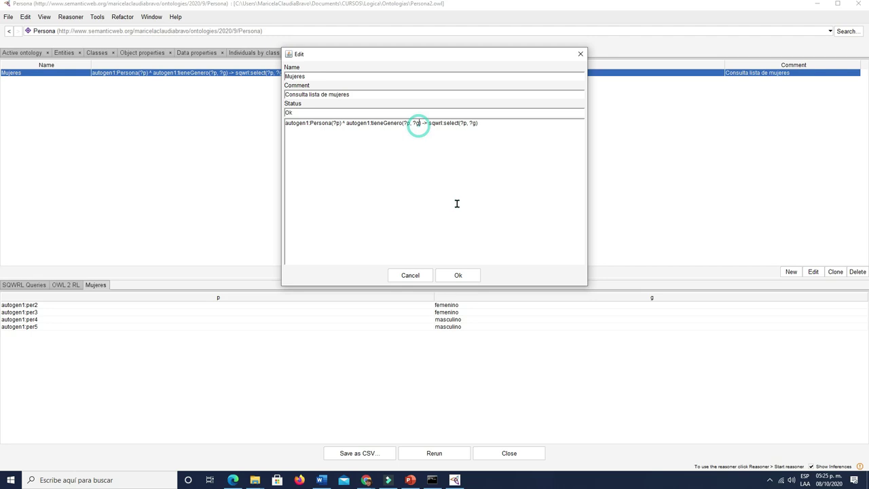
{"action": "key", "text": "BackSpace"}
{"action": "key", "text": "BackSpace"}
{"action": "type", "text": "\""}
{"action": "type", "text": "femenino"}
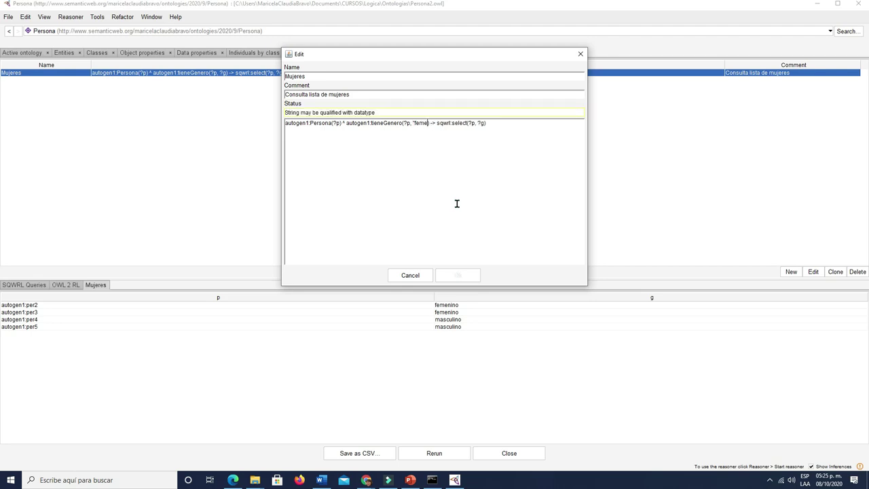
{"action": "type", "text": "\""}
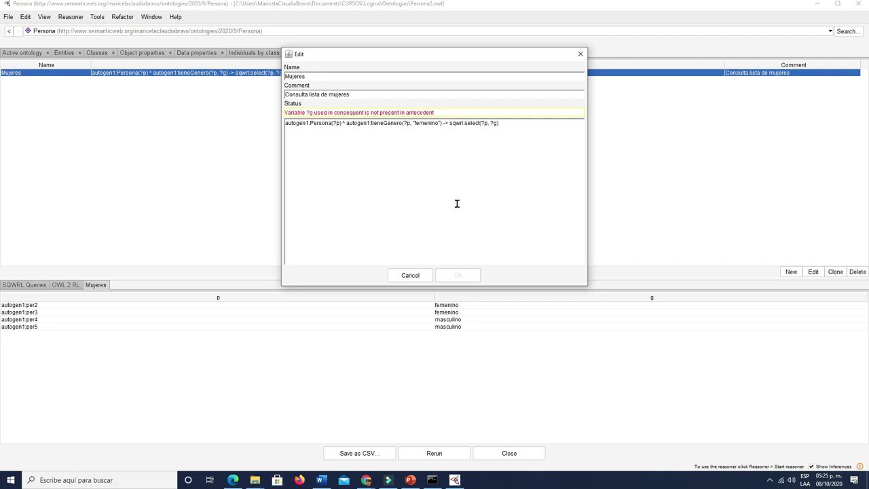
Try to qualify the "femenino" literal in the query with the datatype ^^xsd:string.
{"action": "type", "text": "^^xd"}
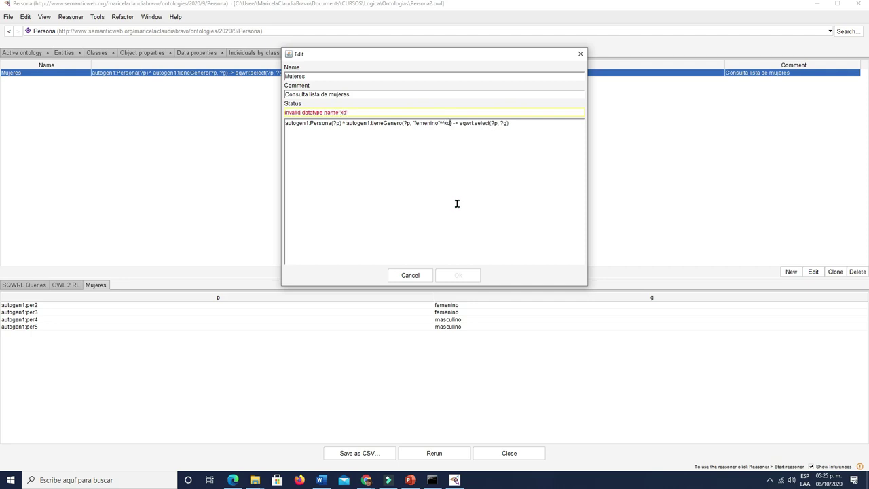
{"action": "key", "text": "BackSpace"}
{"action": "type", "text": "sd:string"}
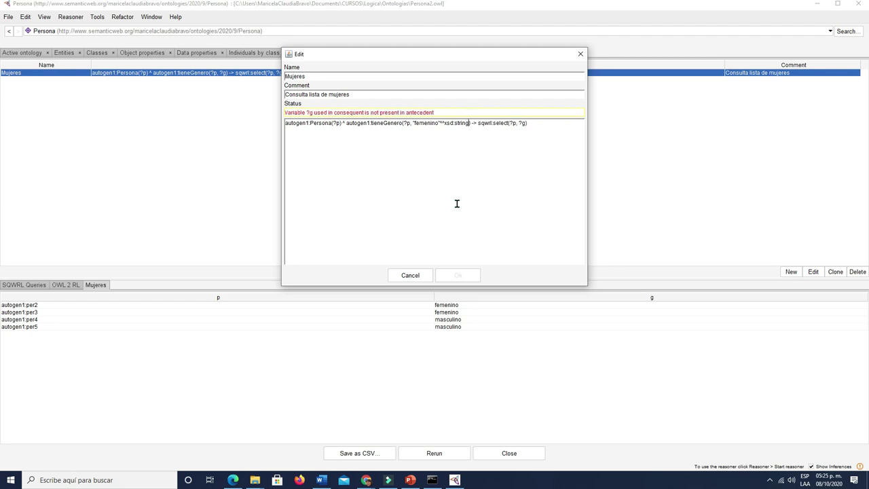
Remove the ^^xsd:string qualifier from the "femenino" literal.
{"action": "key", "text": "Left"}
{"action": "key", "text": "Left"}
{"action": "key", "text": "Left"}
{"action": "key", "text": "Left"}
{"action": "key", "text": "Left"}
{"action": "key", "text": "BackSpace"}
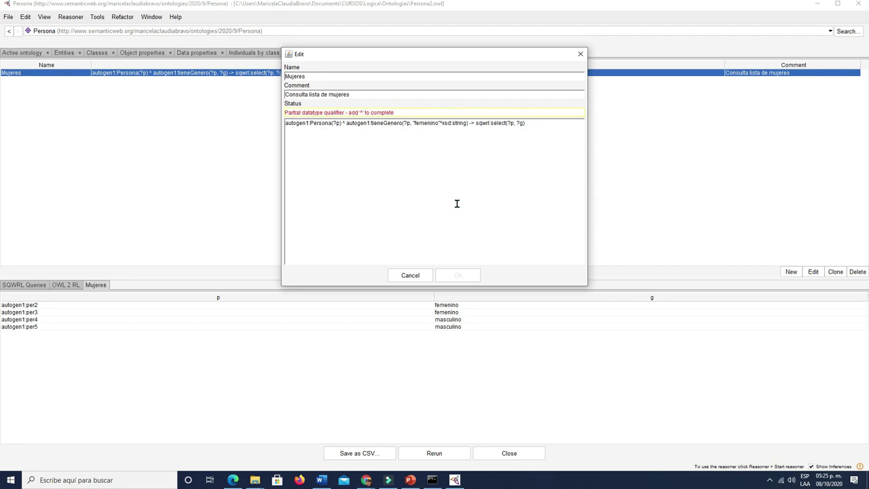
{"action": "key", "text": "BackSpace"}
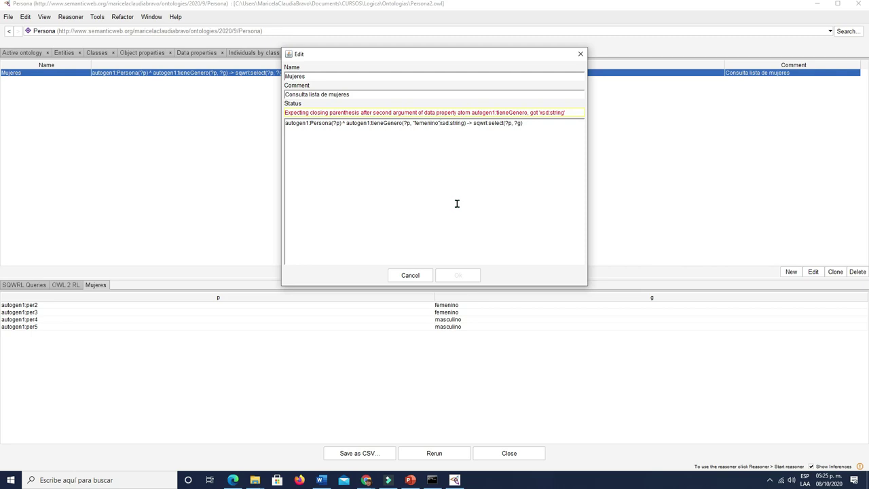
{"action": "key", "text": "Delete"}
{"action": "key", "text": "Delete"}
{"action": "key", "text": "Delete"}
{"action": "key", "text": "Delete"}
{"action": "key", "text": "Delete"}
{"action": "key", "text": "Delete"}
{"action": "key", "text": "Delete"}
{"action": "key", "text": "Delete"}
{"action": "key", "text": "Delete"}
{"action": "key", "text": "Delete"}
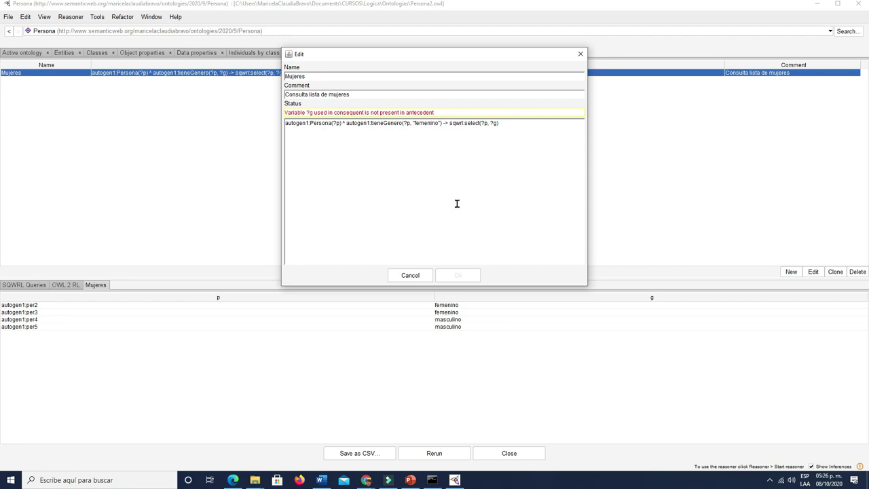
Remove the ?g variable so the query ends with sqwrl:select(?p), and save the Mujeres query.
{"action": "left_click", "coordinate": [495, 123]}
{"action": "key", "text": "BackSpace"}
{"action": "key", "text": "BackSpace"}
{"action": "key", "text": "BackSpace"}
{"action": "key", "text": "BackSpace"}
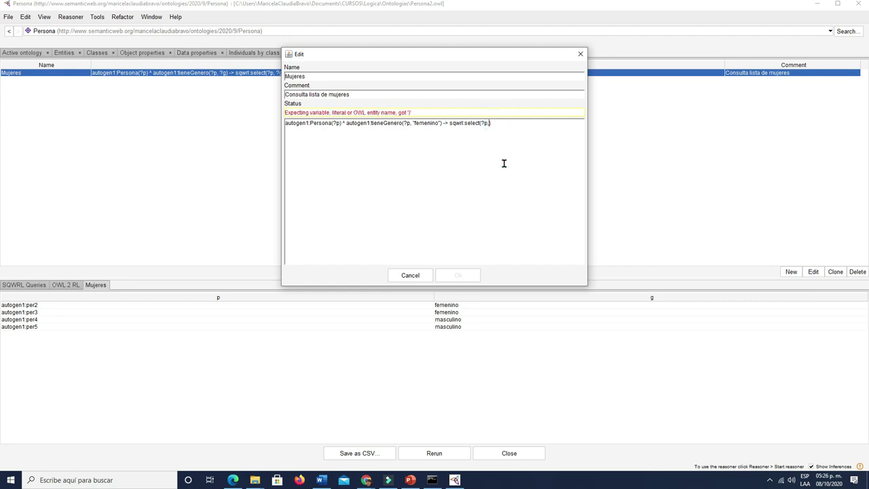
{"action": "left_click", "coordinate": [521, 123]}
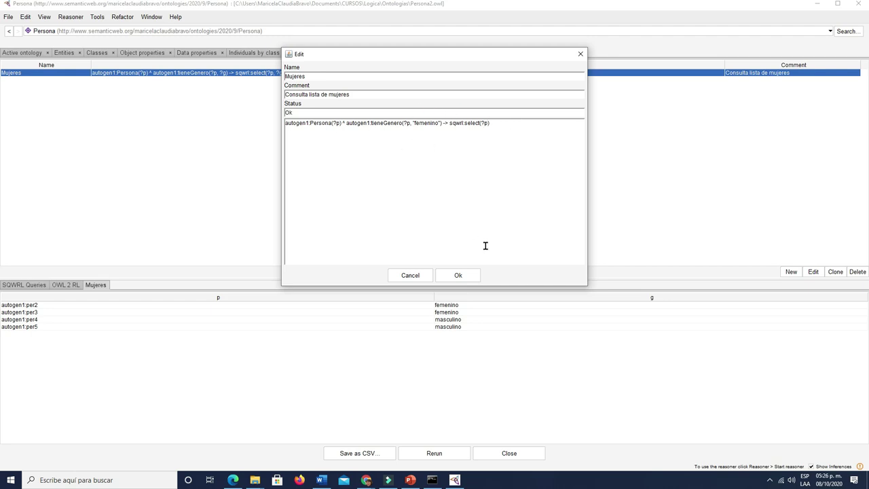
{"action": "left_click", "coordinate": [458, 276]}
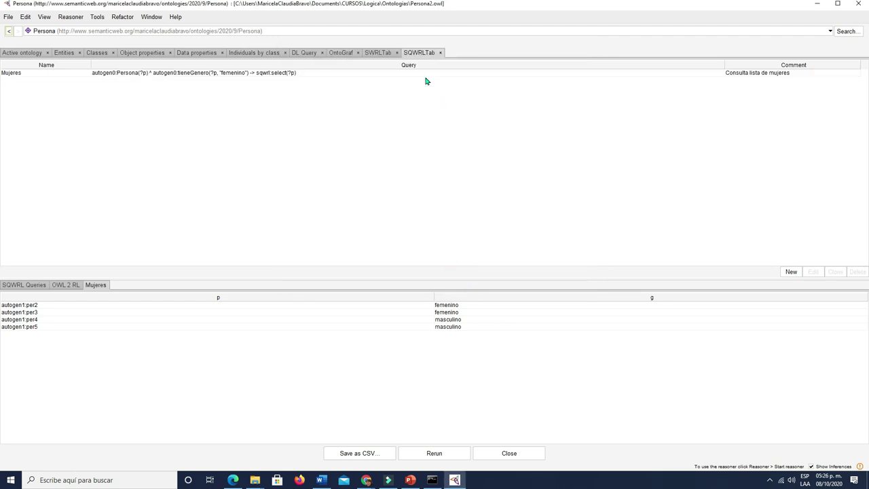
Discard the old Mujeres result table, run the edited query, and open its new results.
{"action": "left_click", "coordinate": [425, 73]}
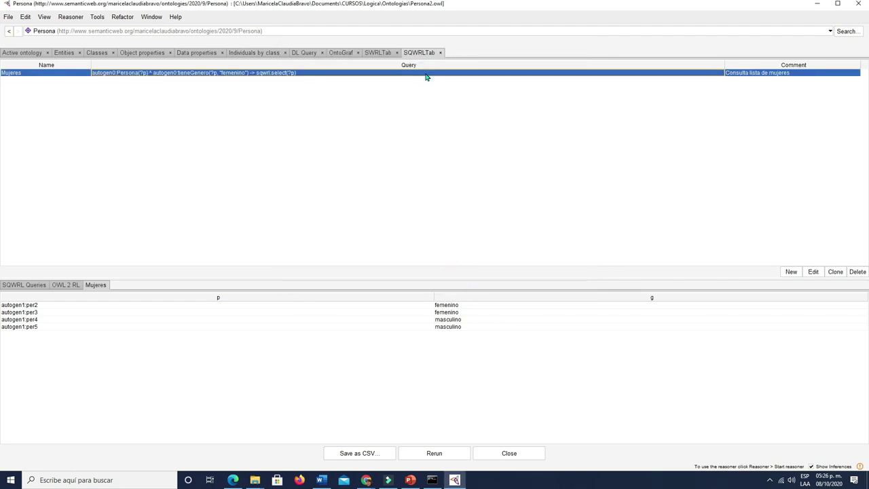
{"action": "left_click", "coordinate": [505, 455]}
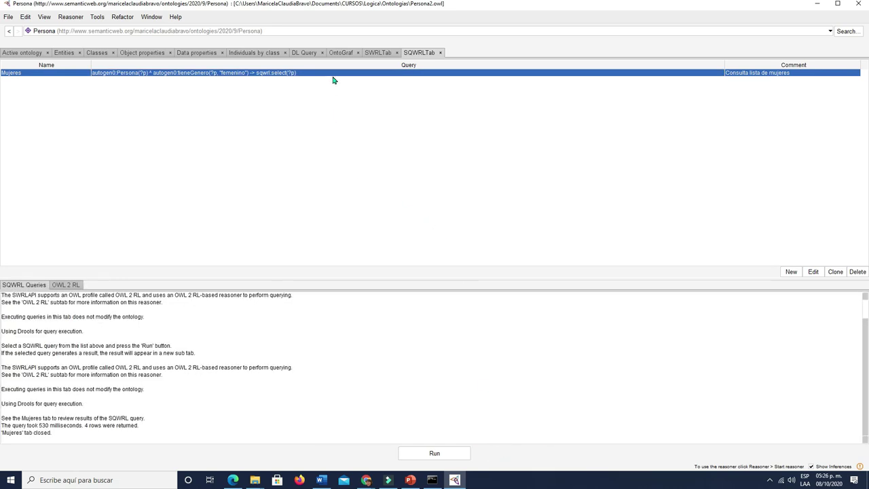
{"action": "left_click", "coordinate": [430, 453]}
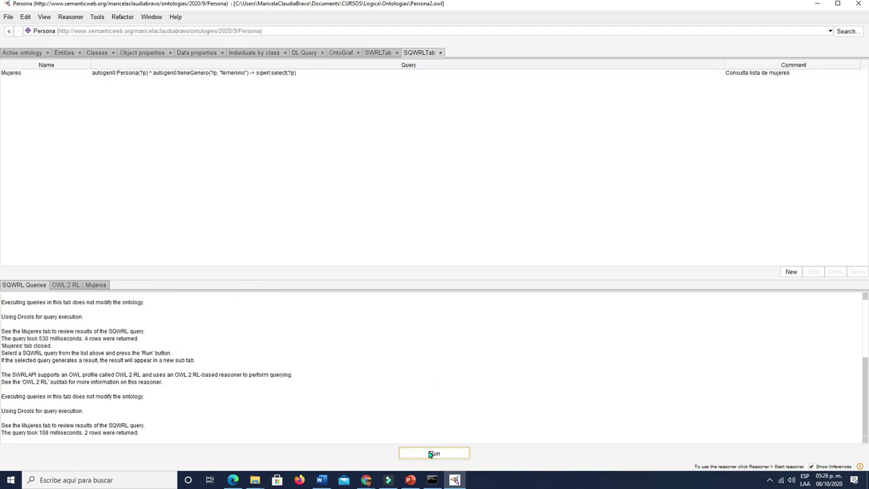
{"action": "left_click", "coordinate": [96, 285]}
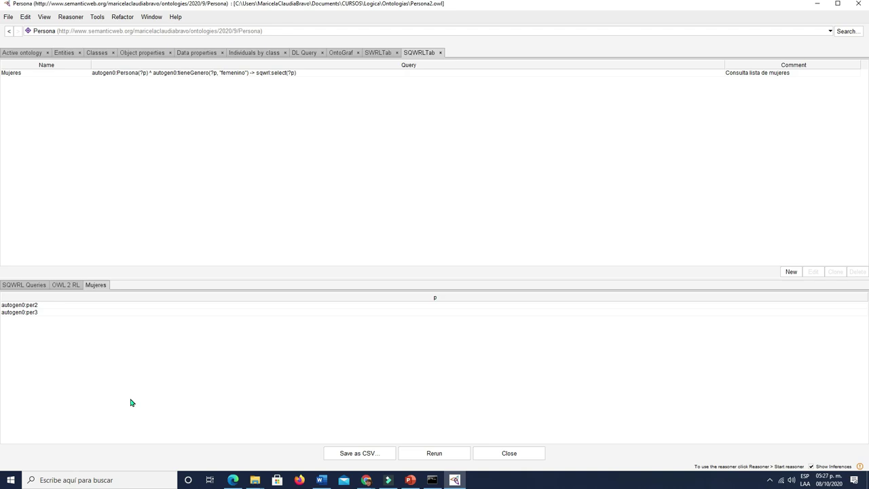
Check the existing SWRL rules and the description of the Mujer class.
{"action": "left_click", "coordinate": [381, 54]}
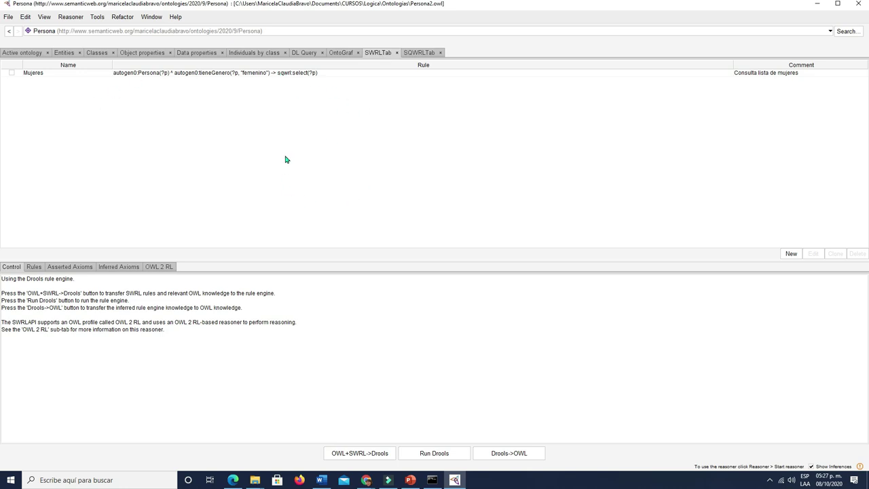
{"action": "left_click", "coordinate": [94, 53]}
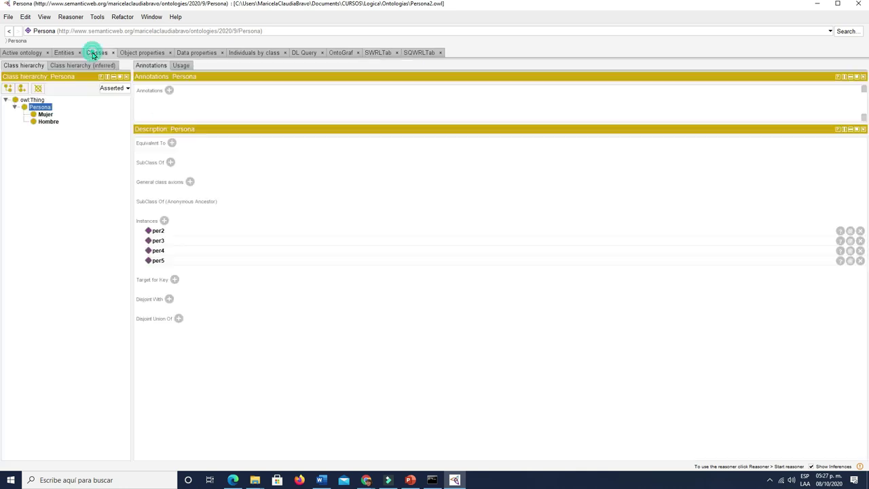
{"action": "left_click", "coordinate": [45, 114]}
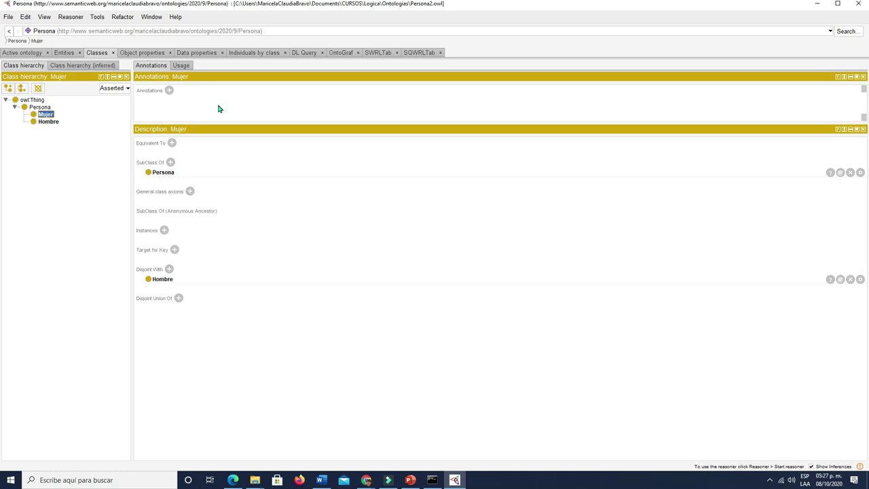
Create a new SWRL rule named ClasificaMujeres with the comment "Regla para clasificar mujeres".
{"action": "left_click", "coordinate": [385, 53]}
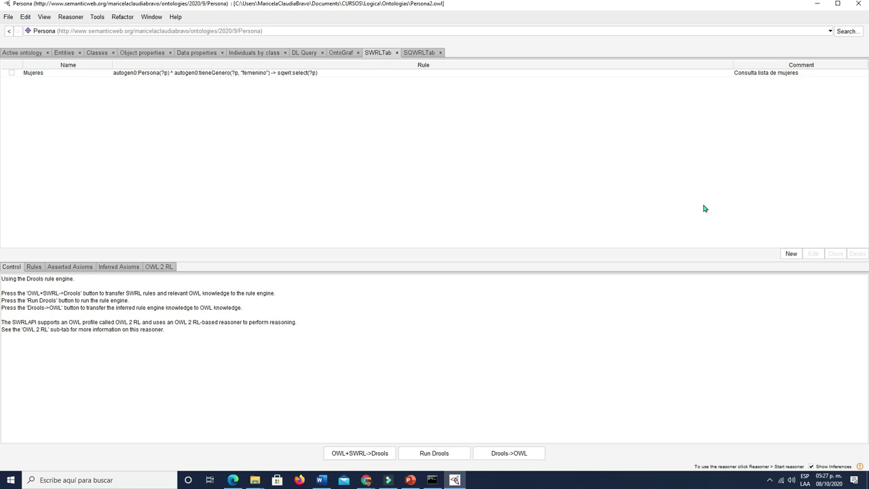
{"action": "left_click", "coordinate": [791, 254]}
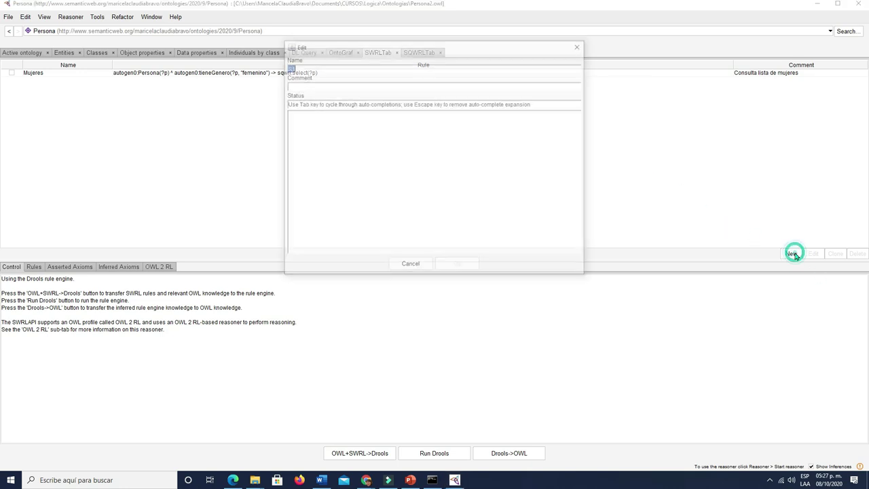
{"action": "left_click_drag", "start_coordinate": [429, 47], "coordinate": [460, 109]}
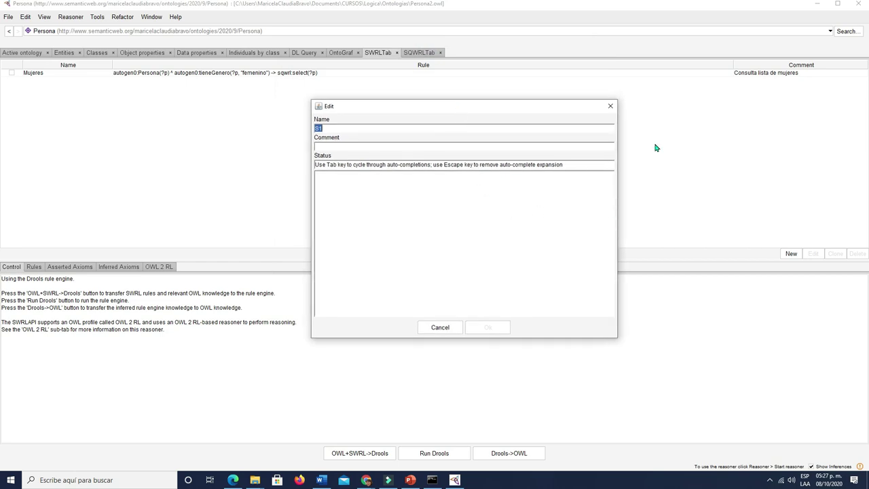
{"action": "type", "text": "ClasificaMujeres"}
{"action": "left_click", "coordinate": [344, 146]}
{"action": "type", "text": "Regla par"}
{"action": "type", "text": "clasificar mujeres"}
Write the ClasificaMujeres rule's condition as Persona(?p) ^ tieneGenero(?p,"femenino").
{"action": "left_click", "coordinate": [396, 196]}
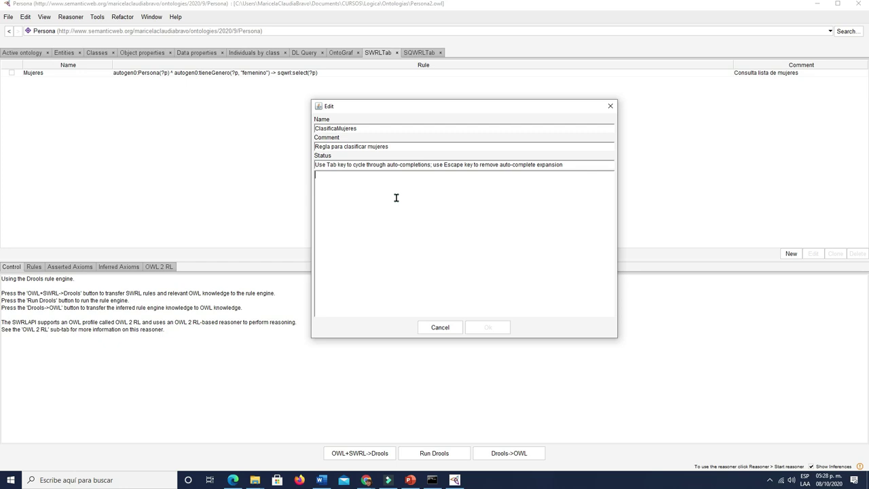
{"action": "type", "text": "P"}
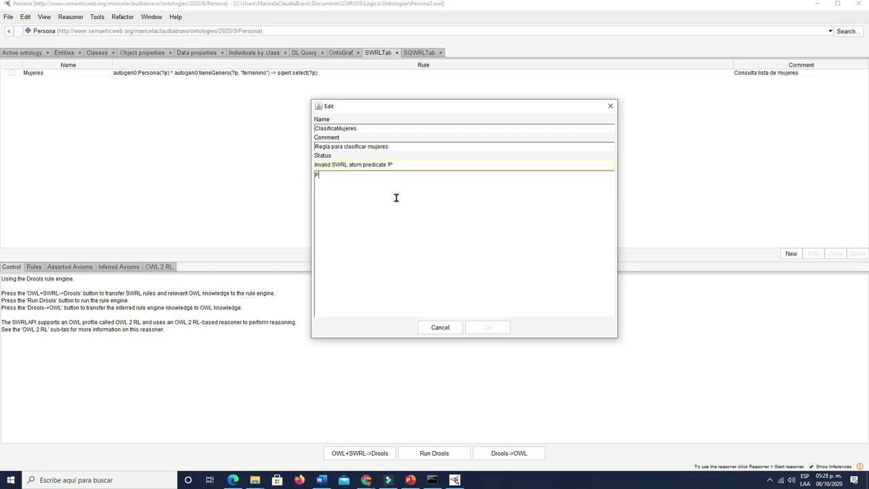
{"action": "type", "text": "ersona"}
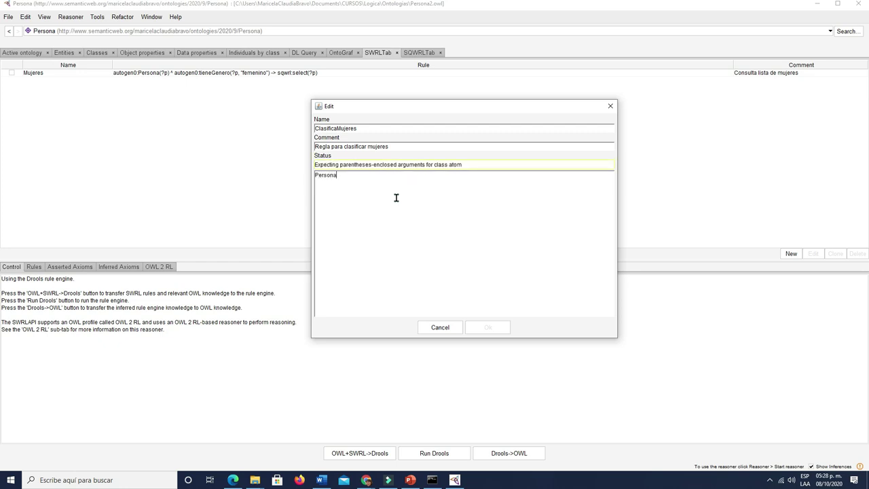
{"action": "type", "text": "(?"}
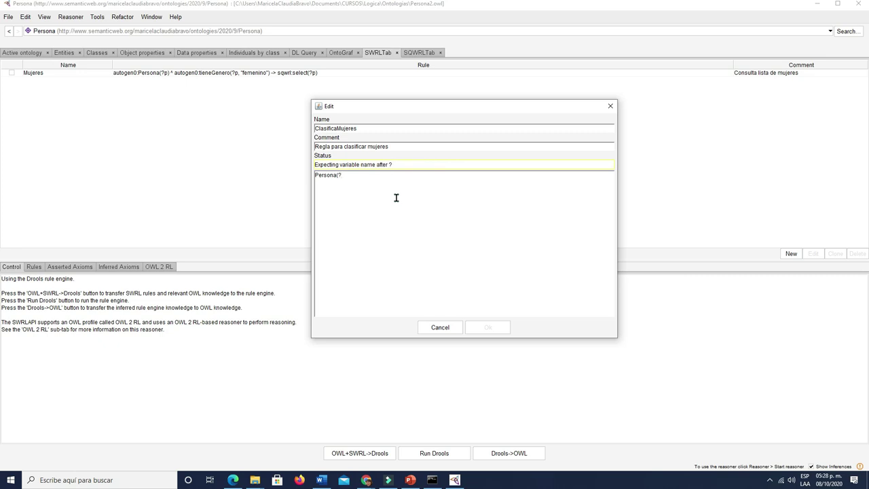
{"action": "type", "text": "p)"}
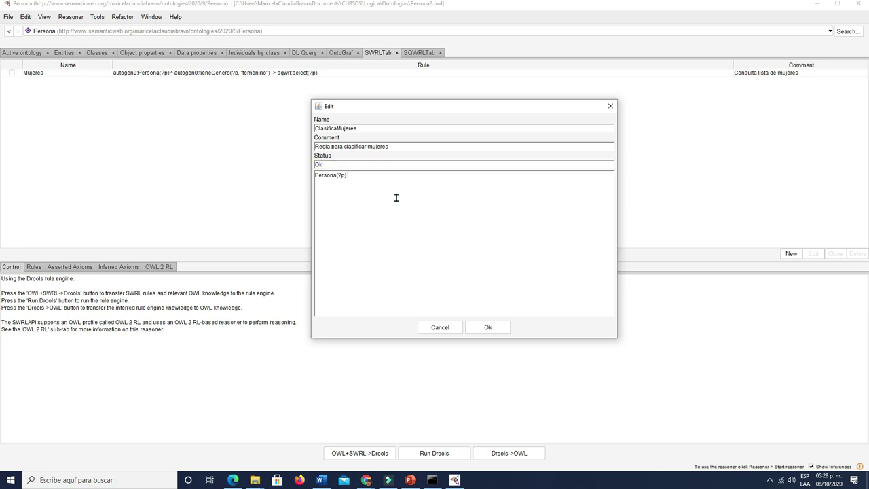
{"action": "type", "text": " ^ tien"}
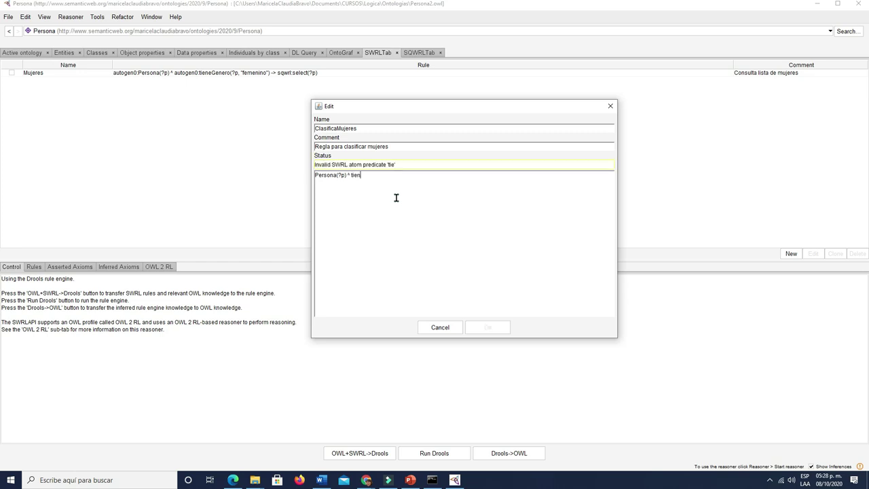
{"action": "type", "text": "eGenero"}
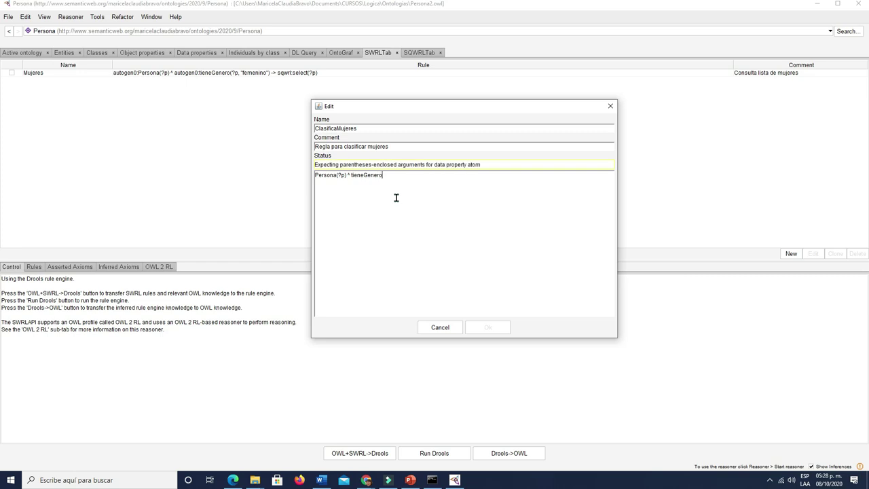
{"action": "type", "text": "("}
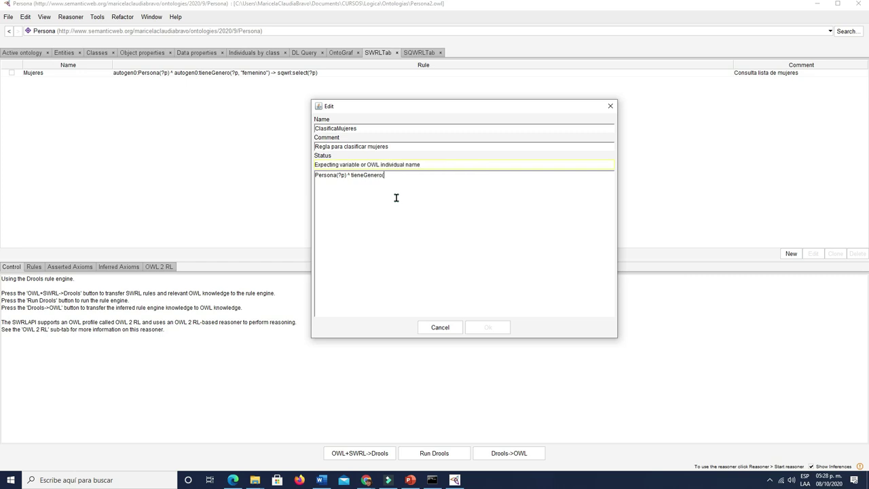
{"action": "type", "text": "?p,\"femenino"}
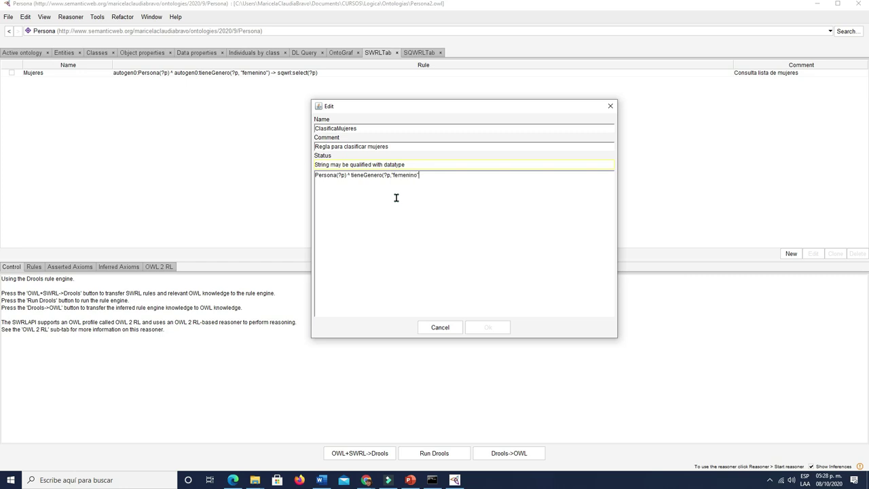
{"action": "type", "text": "\")"}
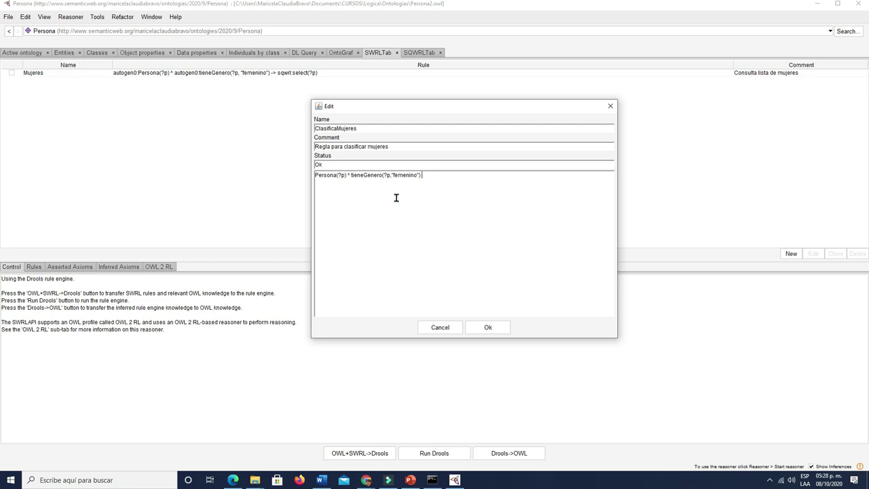
Complete the rule with the consequent -> Mujer(?p) and save it.
{"action": "type", "text": " -"}
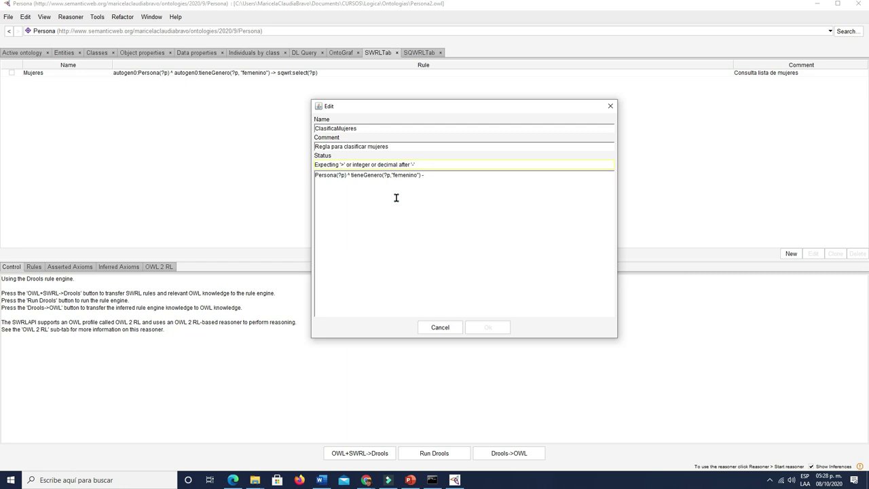
{"action": "type", "text": ">"}
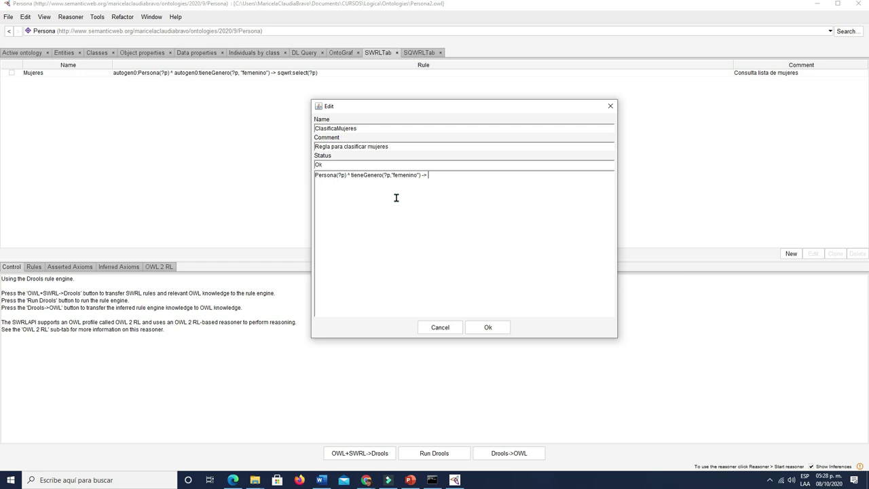
{"action": "type", "text": "Mujer"}
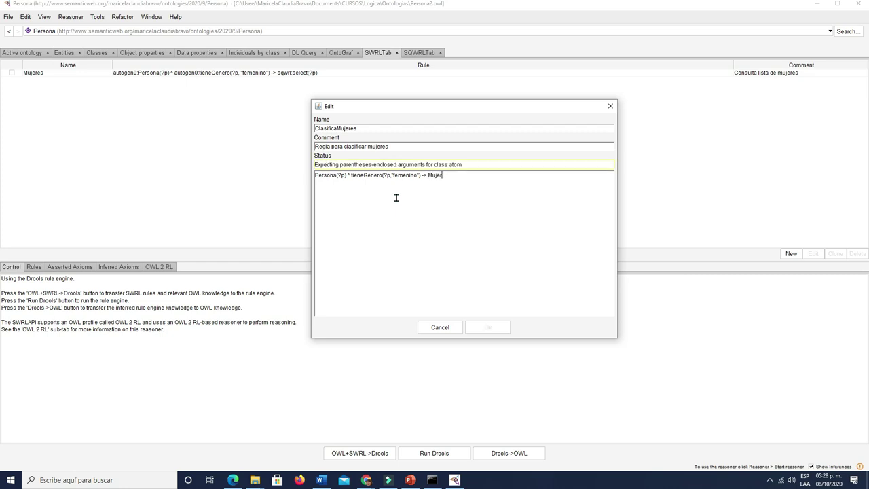
{"action": "type", "text": "(?p)"}
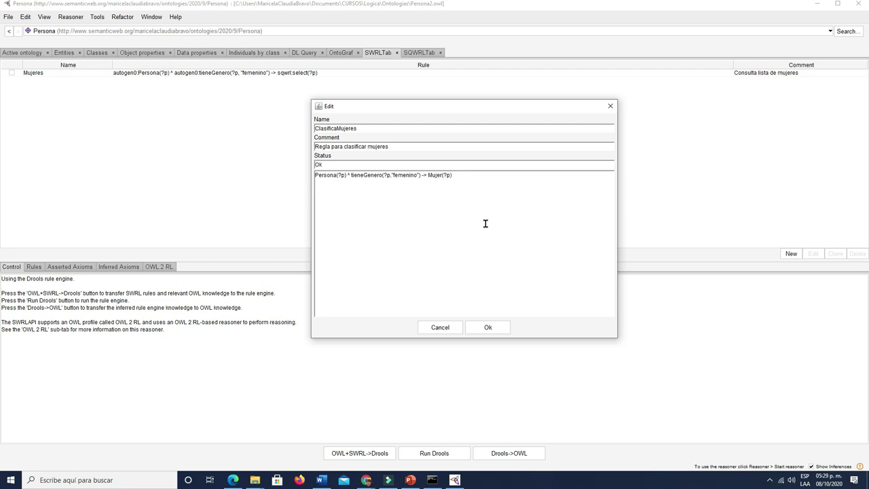
{"action": "left_click", "coordinate": [487, 328]}
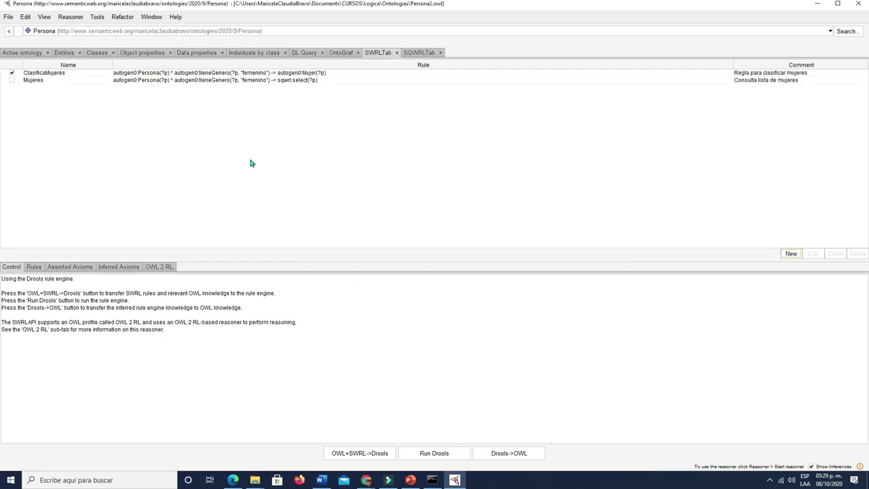
Transfer the OWL axioms and SWRL rules to the Drools engine, and review the exported rules and axioms.
{"action": "left_click", "coordinate": [300, 81]}
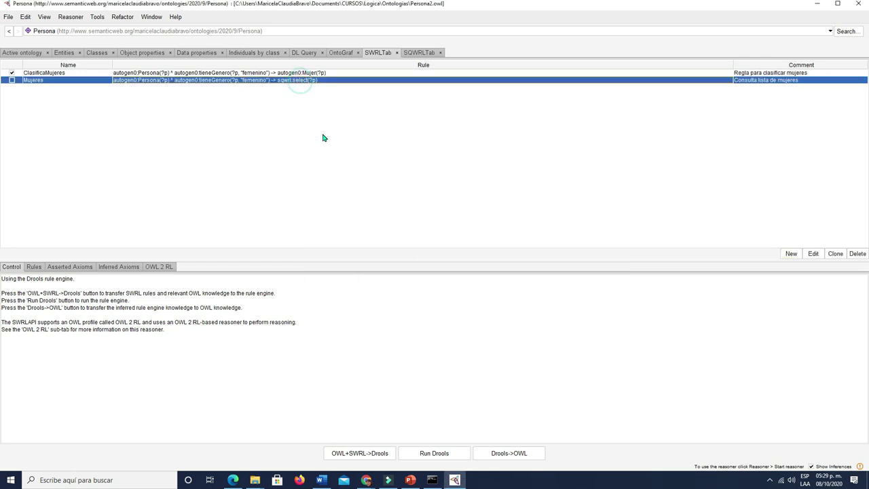
{"action": "left_click", "coordinate": [280, 73]}
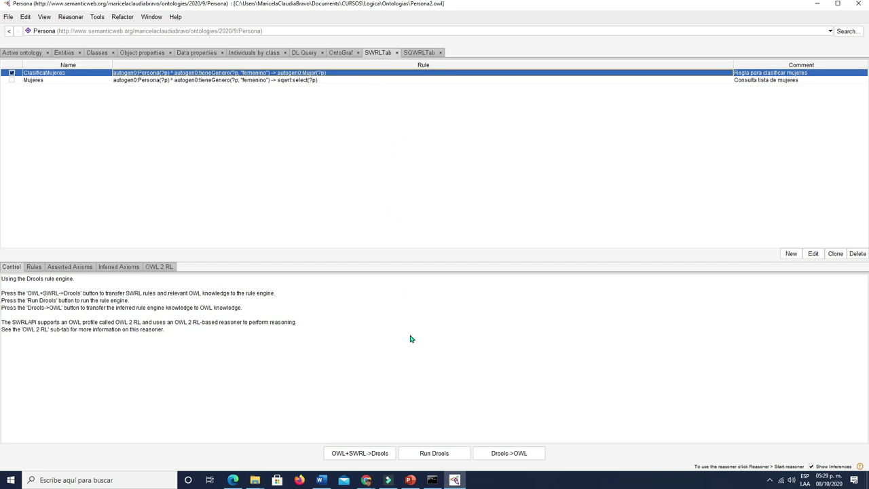
{"action": "left_click", "coordinate": [356, 454]}
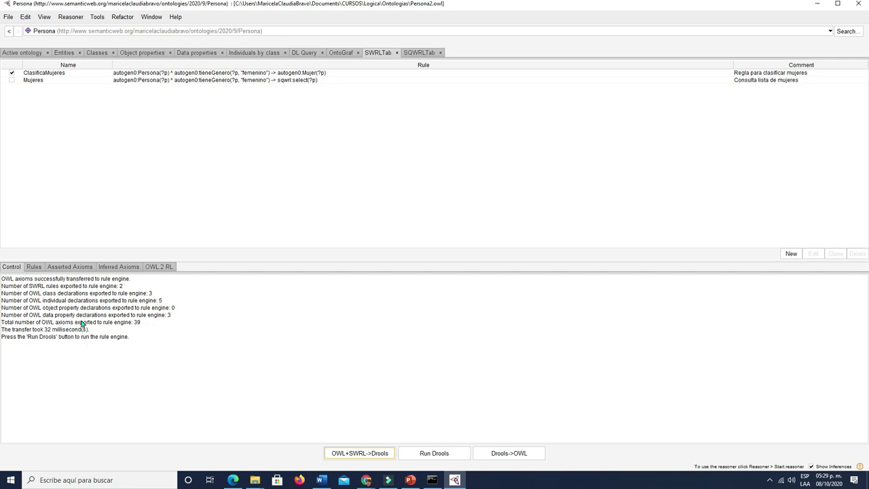
{"action": "left_click", "coordinate": [34, 266]}
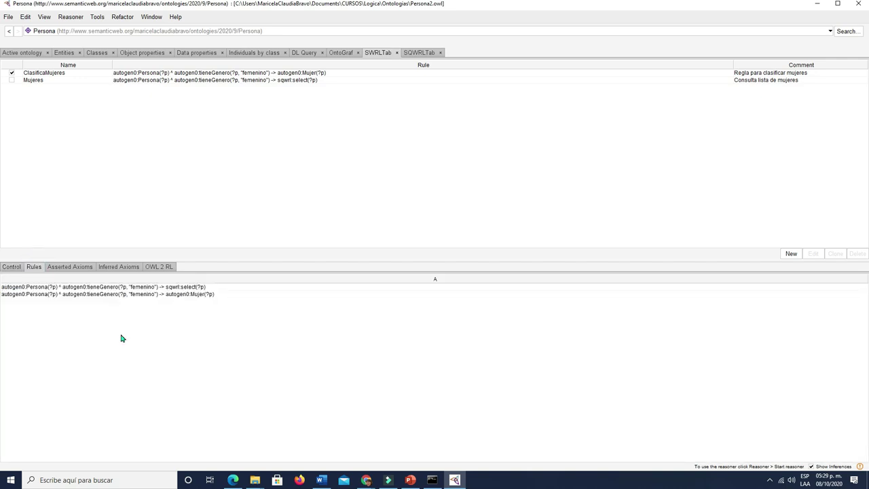
{"action": "left_click", "coordinate": [78, 267]}
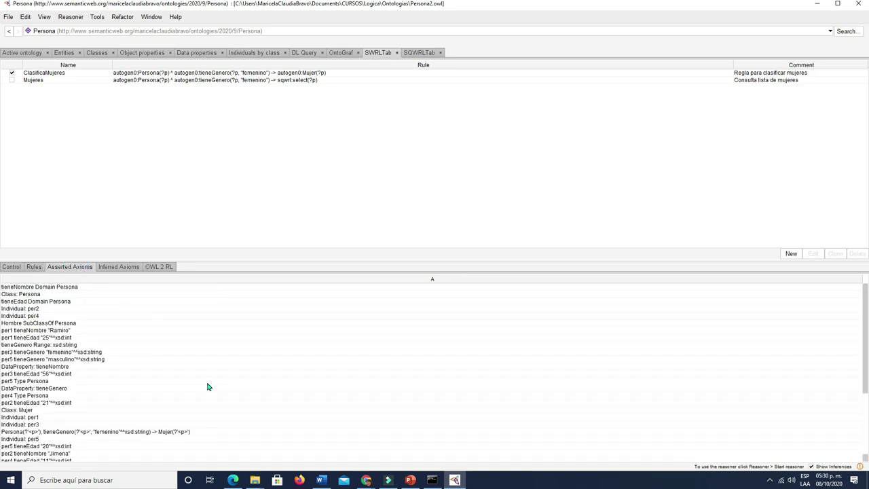
{"action": "left_click", "coordinate": [122, 267]}
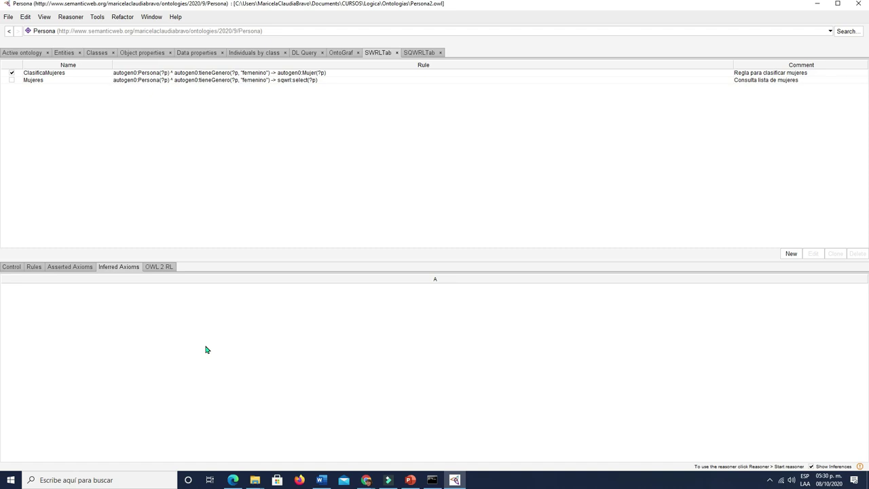
{"action": "left_click", "coordinate": [13, 269]}
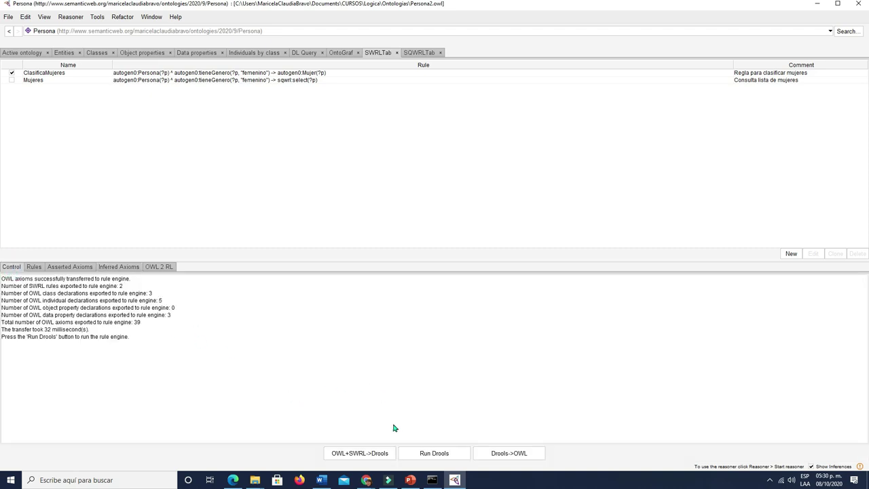
Run the Drools rule engine and transfer the inferred axioms back to the OWL model after reviewing them.
{"action": "left_click", "coordinate": [435, 453]}
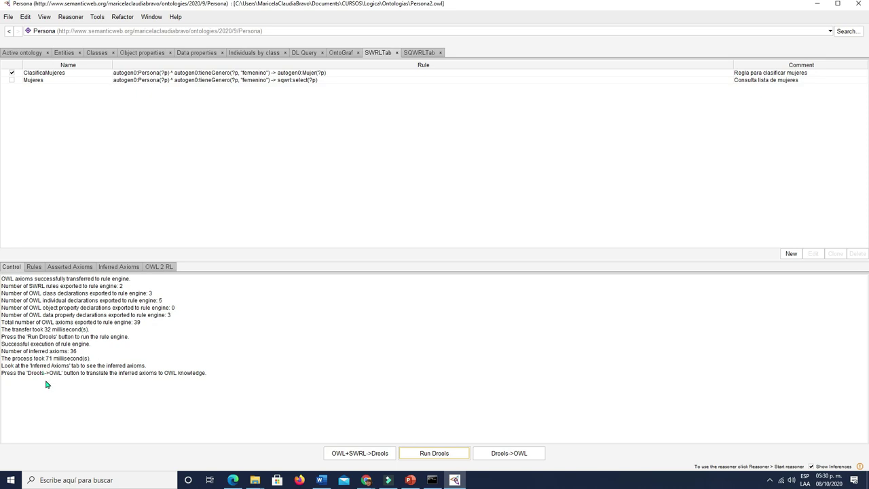
{"action": "left_click", "coordinate": [116, 267]}
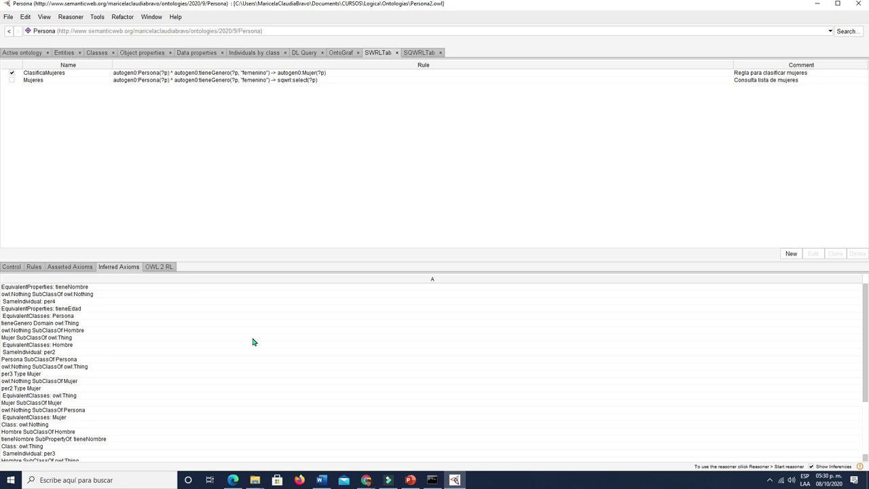
{"action": "left_click", "coordinate": [9, 269]}
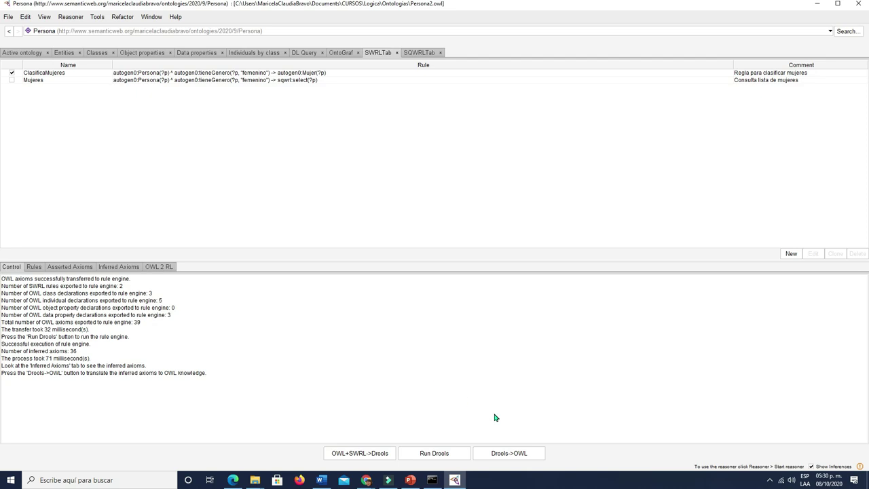
{"action": "left_click", "coordinate": [516, 456]}
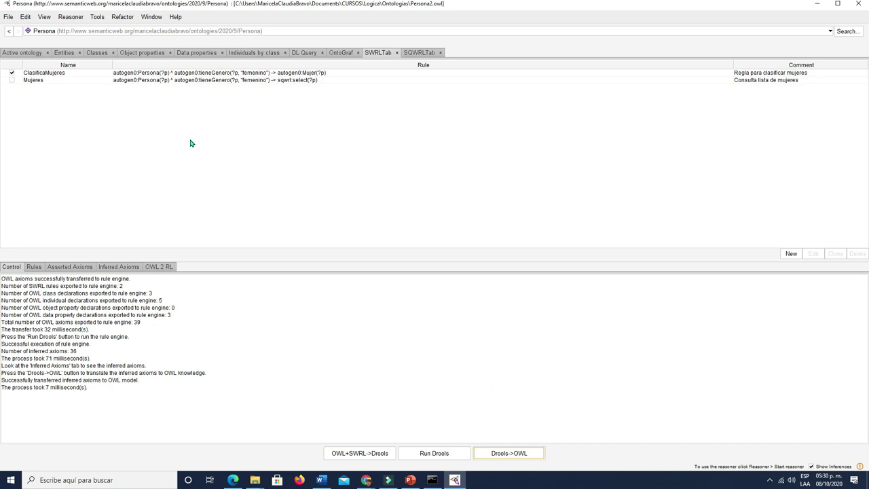
Check the direct instances of Persona and Mujer and the property assertions of per1, per5, per2 and per3.
{"action": "left_click", "coordinate": [254, 53]}
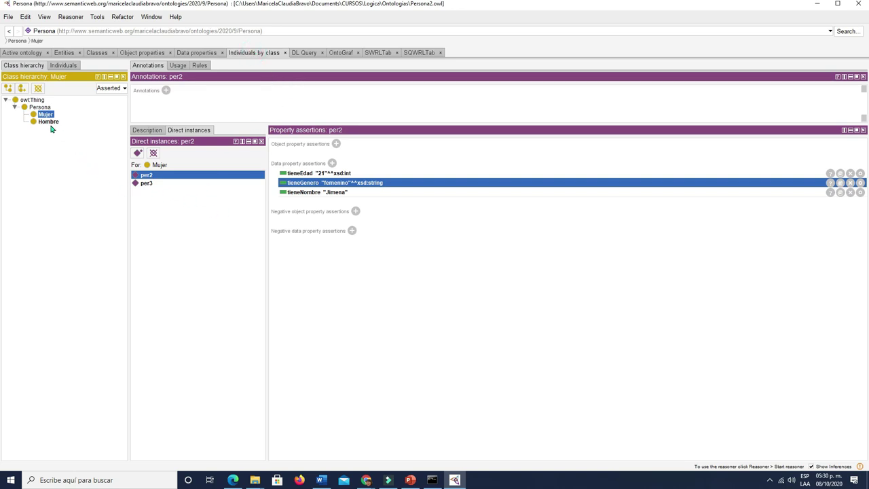
{"action": "left_click", "coordinate": [41, 108]}
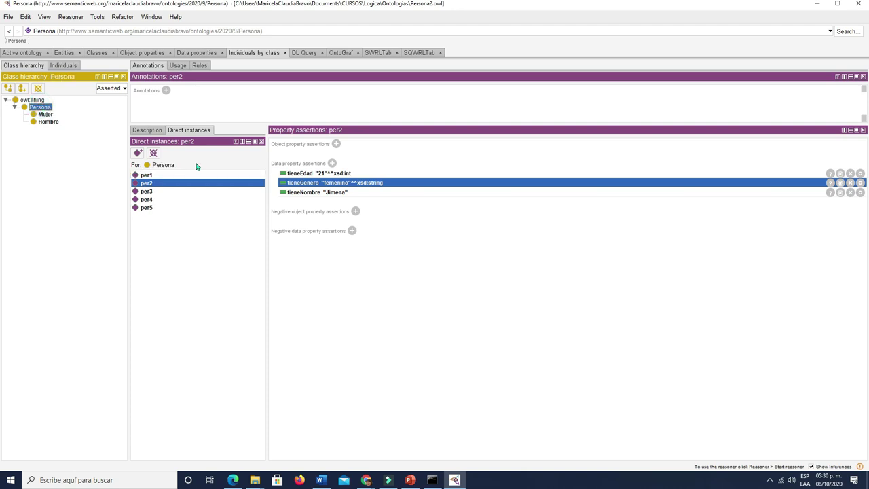
{"action": "left_click", "coordinate": [146, 175]}
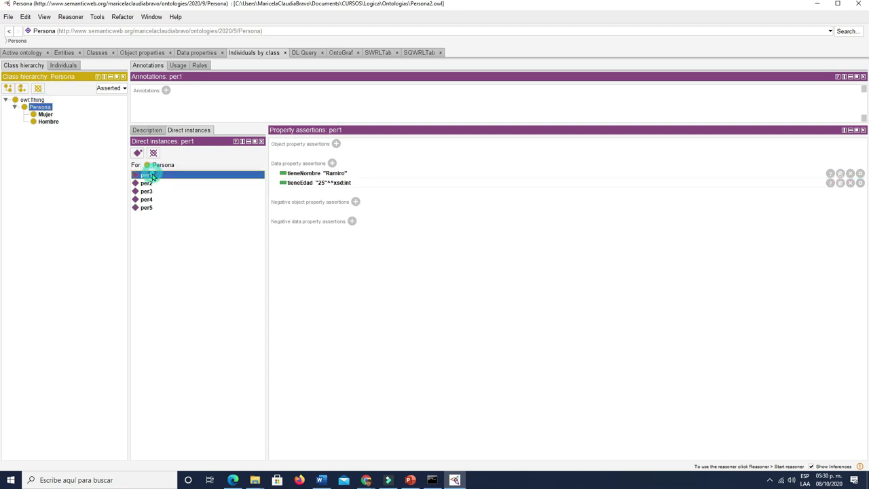
{"action": "left_click", "coordinate": [153, 208]}
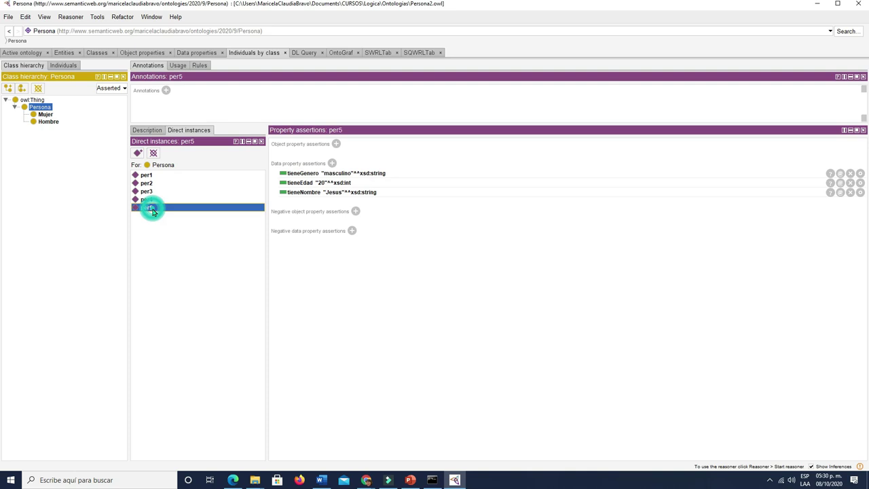
{"action": "left_click", "coordinate": [46, 116]}
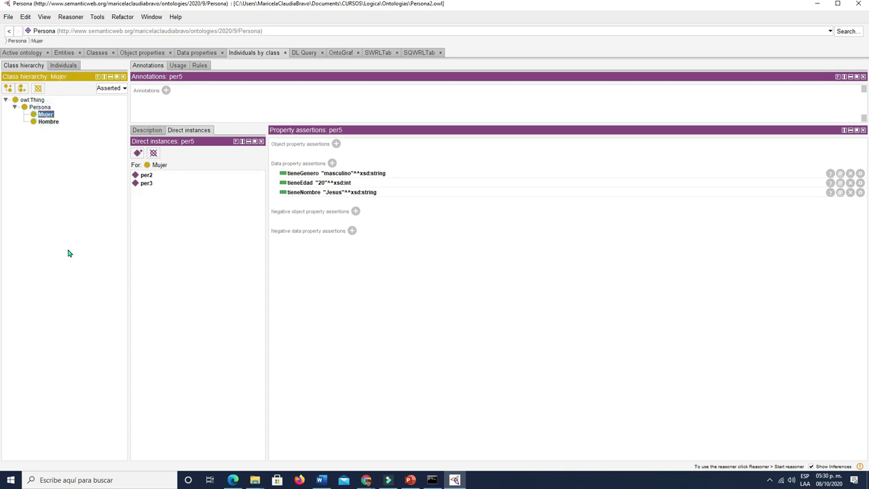
{"action": "left_click", "coordinate": [147, 176]}
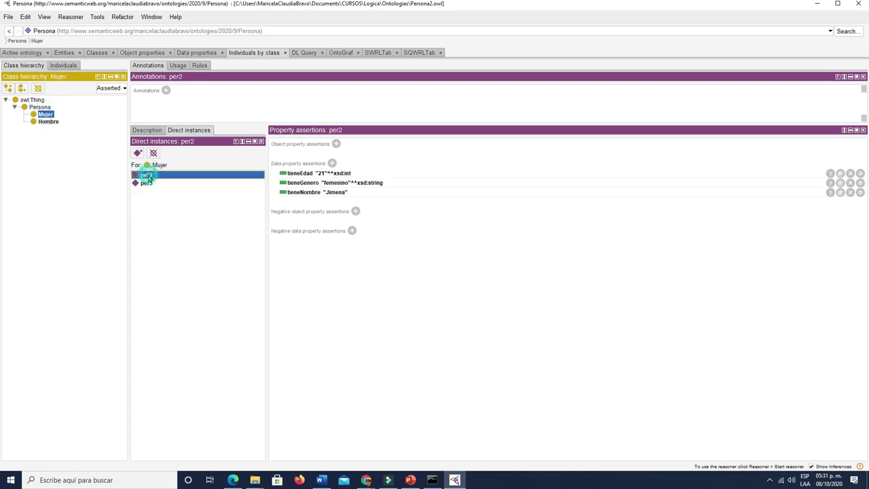
{"action": "left_click", "coordinate": [147, 184]}
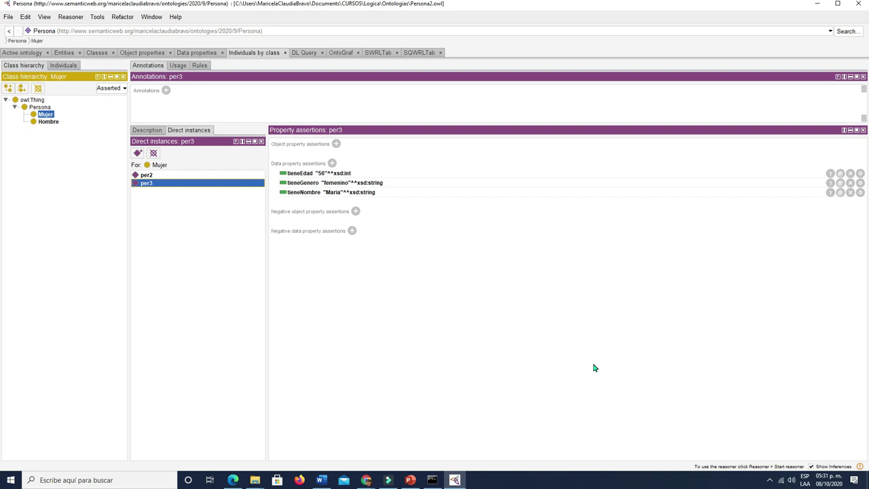
Create a new SWRL rule named ClasificaHombres with the comment "Regla que clasifica a los individuos por masculino".
{"action": "left_click", "coordinate": [378, 53]}
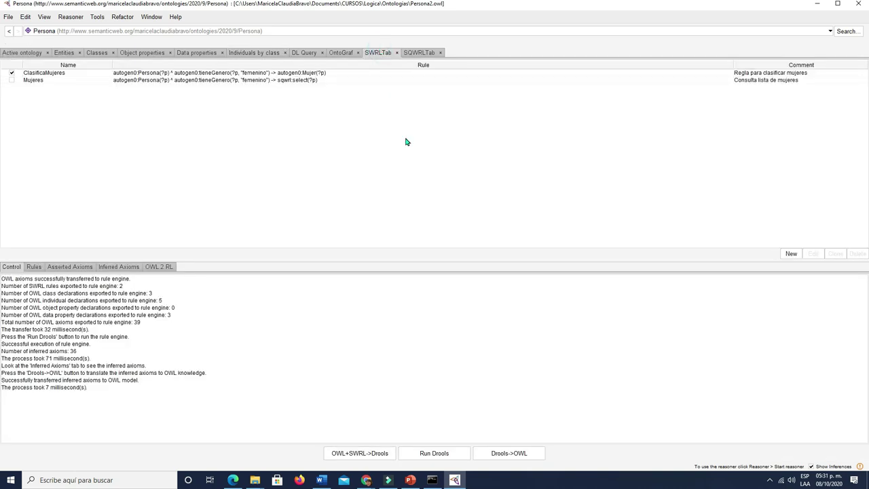
{"action": "left_click", "coordinate": [792, 254]}
{"action": "left_click_drag", "start_coordinate": [446, 46], "coordinate": [443, 146]}
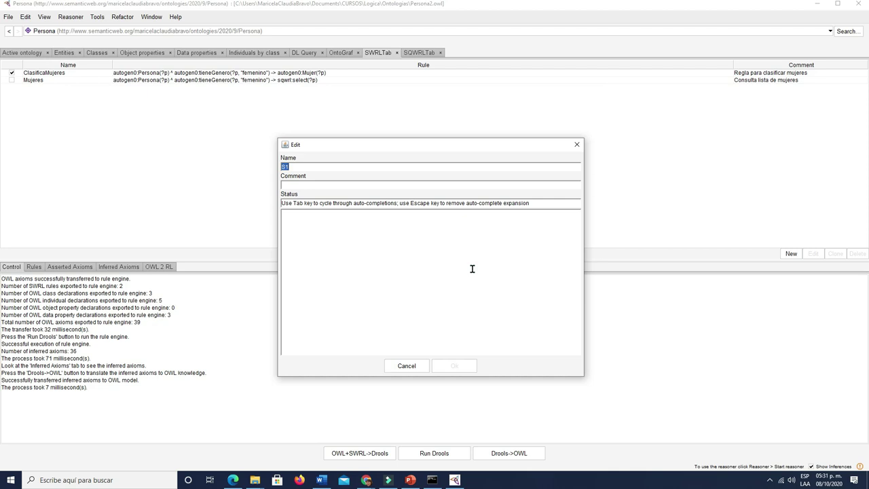
{"action": "left_click_drag", "start_coordinate": [335, 167], "coordinate": [284, 166]}
{"action": "type", "text": "ClasificaHombres"}
{"action": "left_click", "coordinate": [382, 184]}
{"action": "type", "text": "Regla que clasi"}
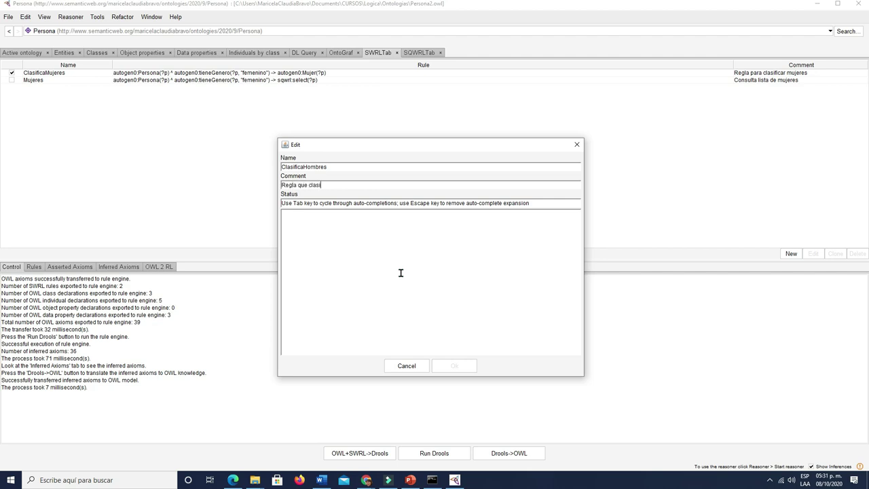
{"action": "type", "text": "fica a los individuos por masculino"}
Enter the rule's antecedent Persona(?p) ^ tieneGenero(?p,"masculino").
{"action": "left_click", "coordinate": [416, 241]}
{"action": "type", "text": "Persona"}
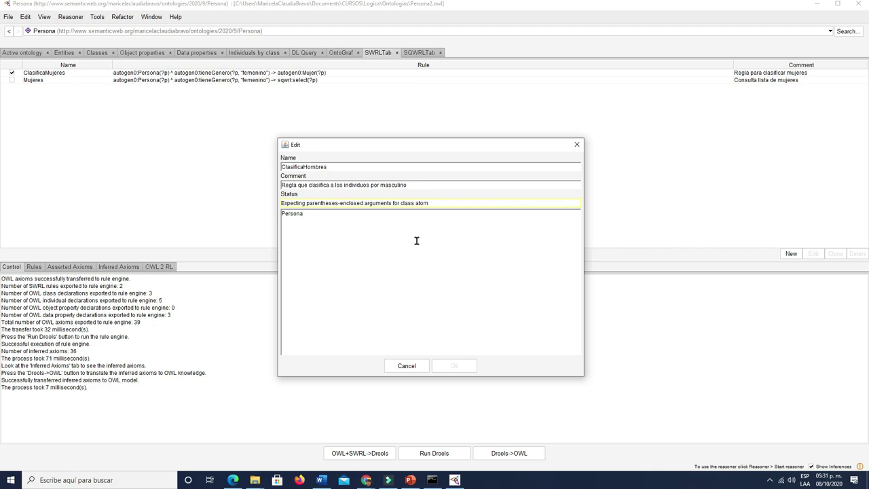
{"action": "type", "text": "(?p"}
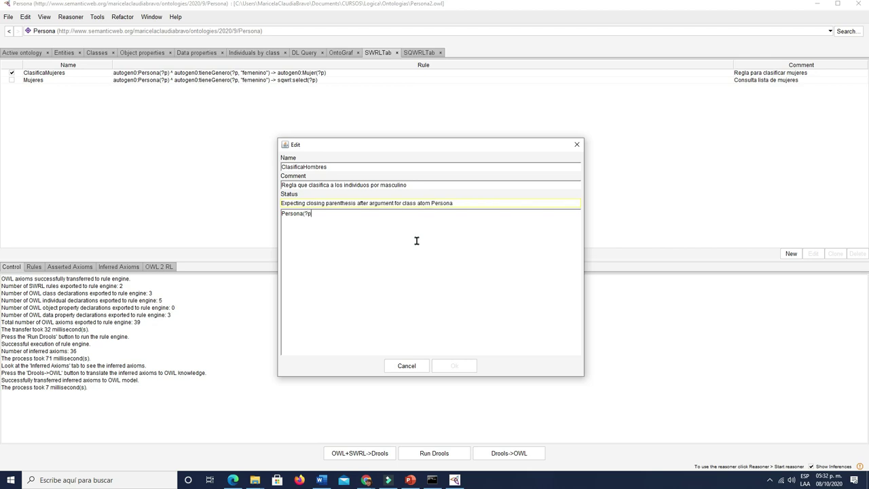
{"action": "type", "text": ")"}
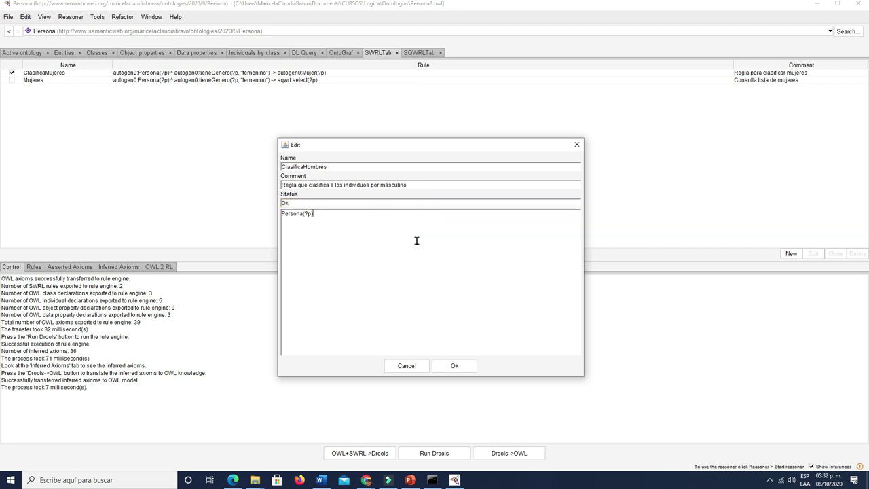
{"action": "type", "text": " ^ ti"}
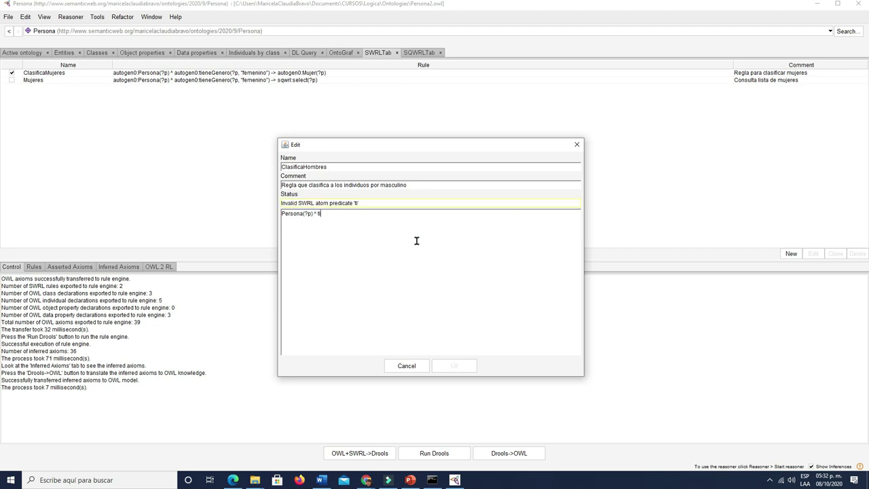
{"action": "type", "text": "eneGenero('"}
{"action": "key", "text": "BackSpace"}
{"action": "type", "text": "?p,\""}
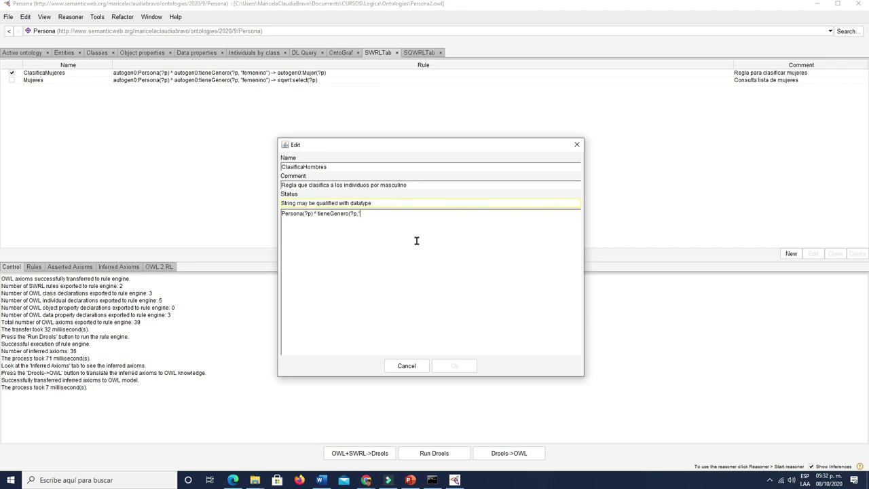
{"action": "type", "text": "masculino\")"}
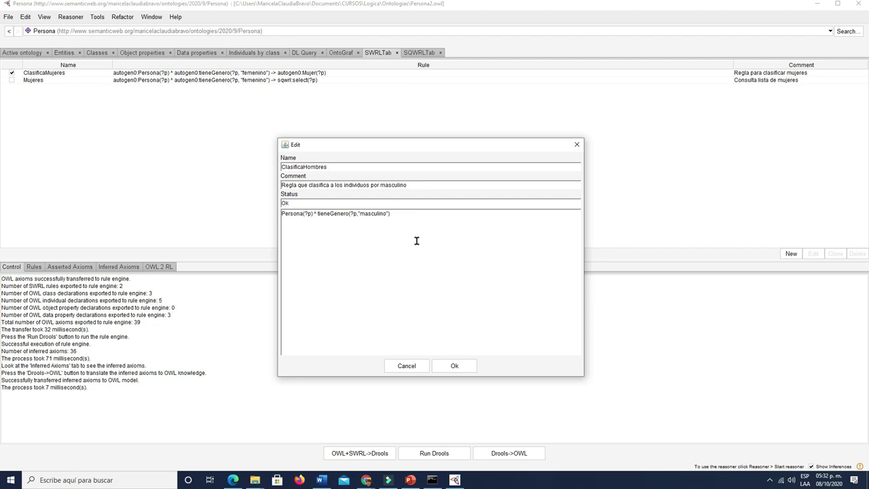
Complete the ClasificaHombres rule with the consequent -> Hombre(?p) and save the rule.
{"action": "type", "text": " -"}
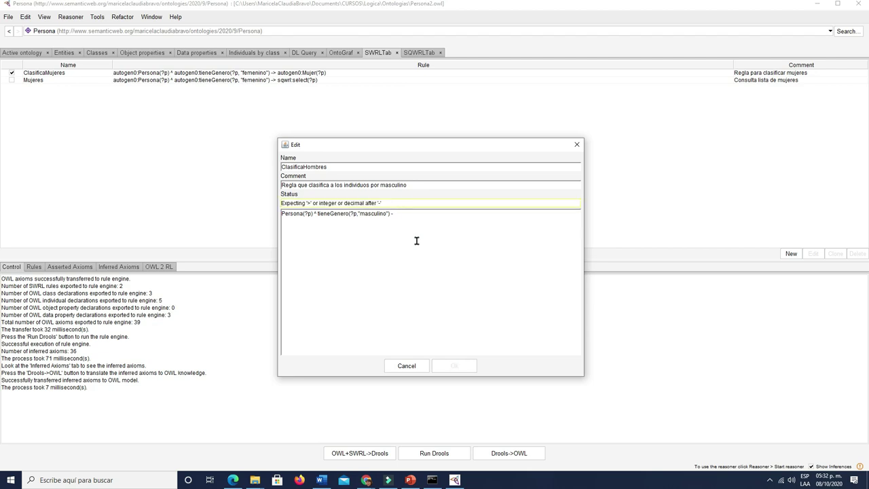
{"action": "type", "text": ">"}
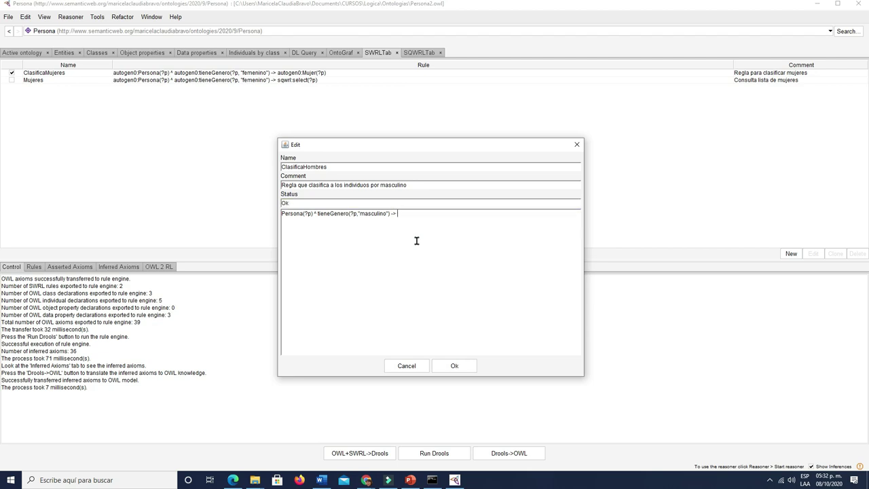
{"action": "type", "text": " Ho"}
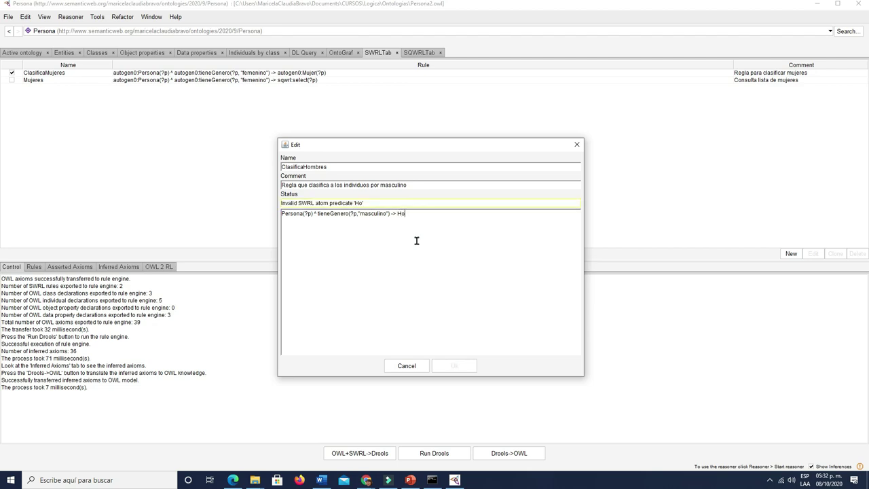
{"action": "type", "text": "mbre"}
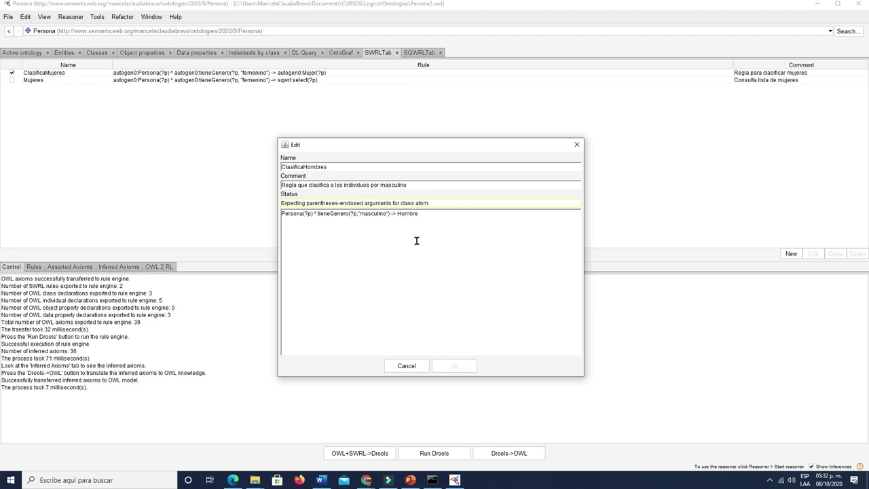
{"action": "type", "text": "(?p"}
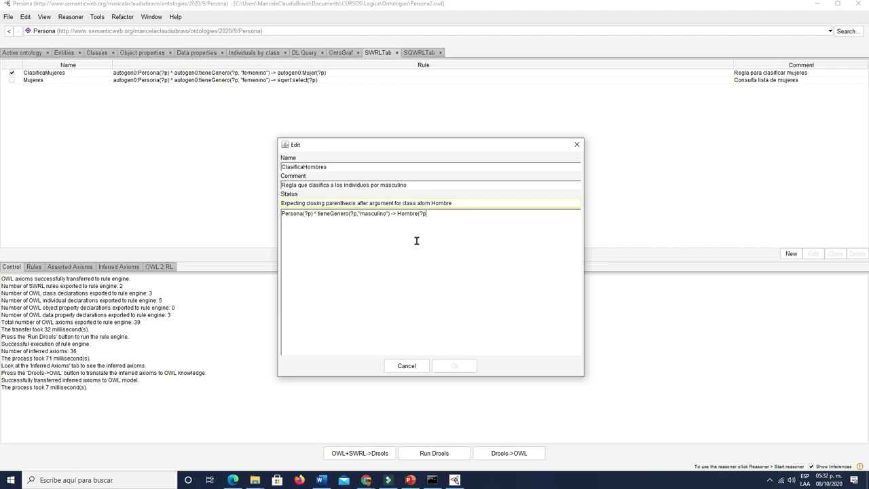
{"action": "type", "text": ")"}
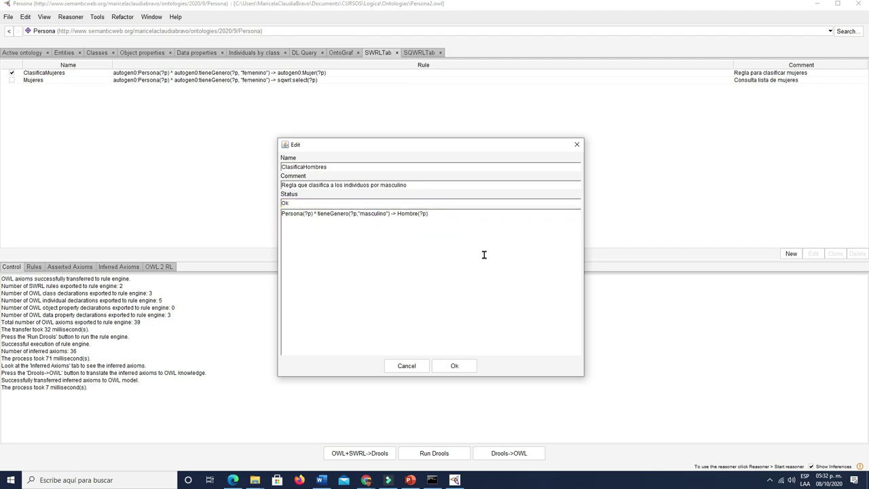
{"action": "left_click", "coordinate": [462, 367]}
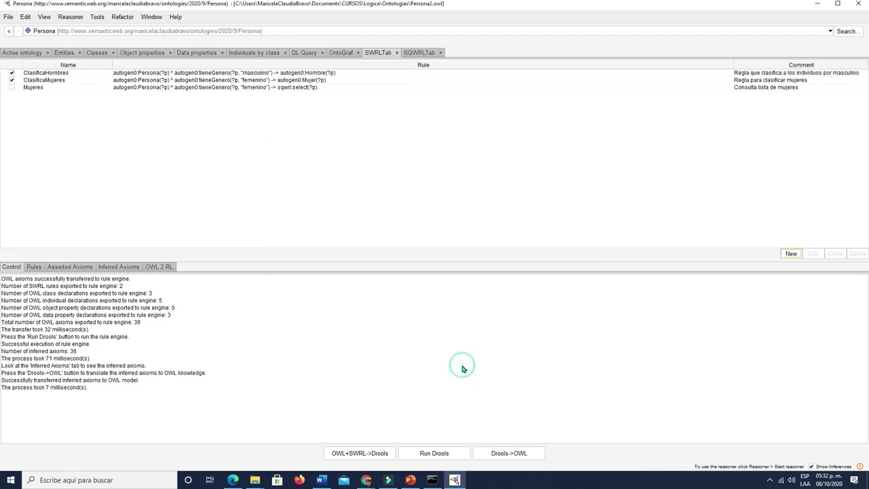
With ClasificaHombres and ClasificaMujeres enabled, transfer the axioms and rules to Drools and run the engine, and save the ontology.
{"action": "left_click", "coordinate": [12, 80]}
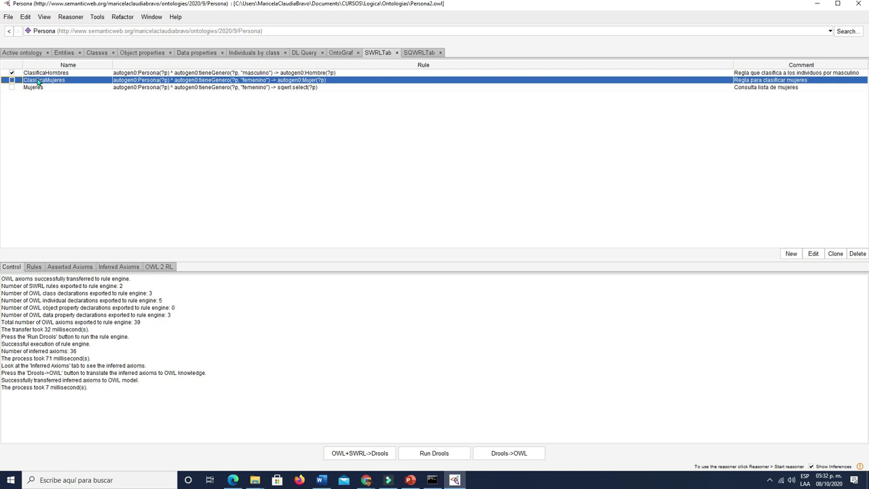
{"action": "left_click", "coordinate": [264, 72]}
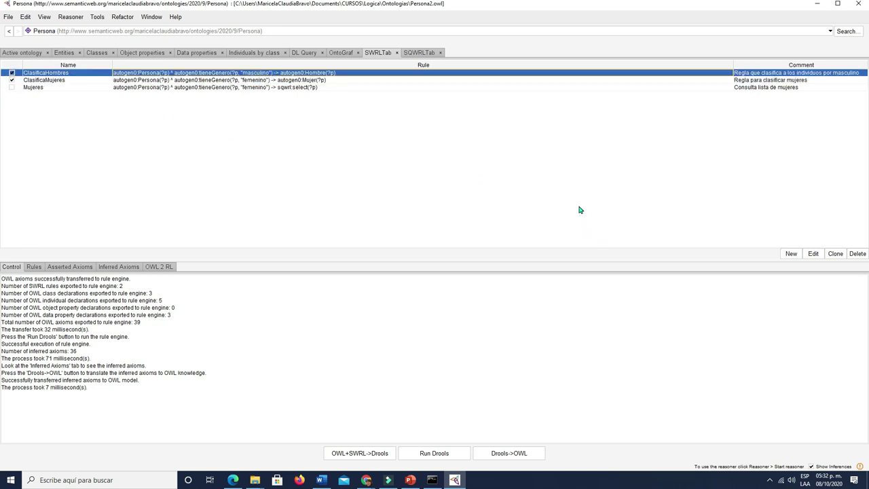
{"action": "left_click", "coordinate": [354, 454]}
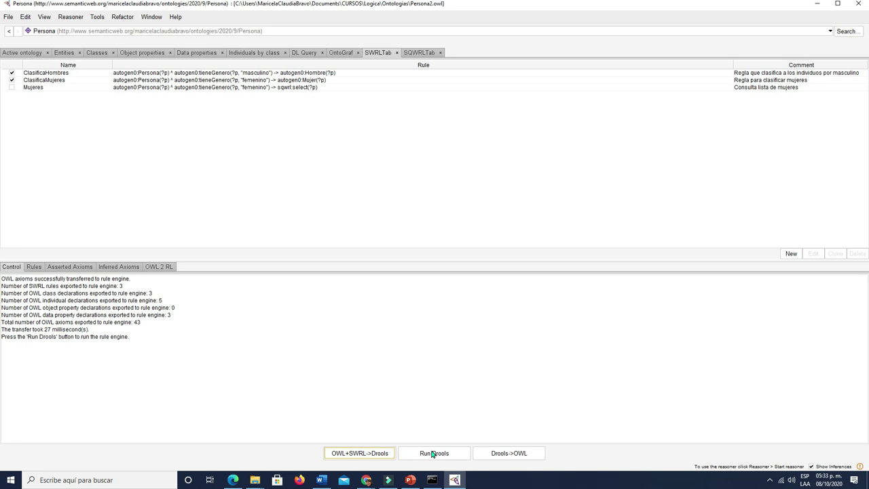
{"action": "left_click", "coordinate": [432, 479]}
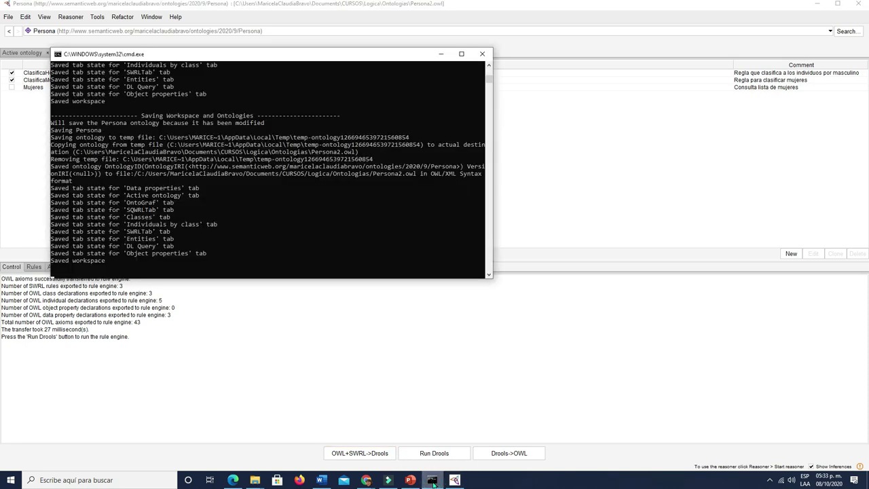
{"action": "left_click", "coordinate": [366, 455]}
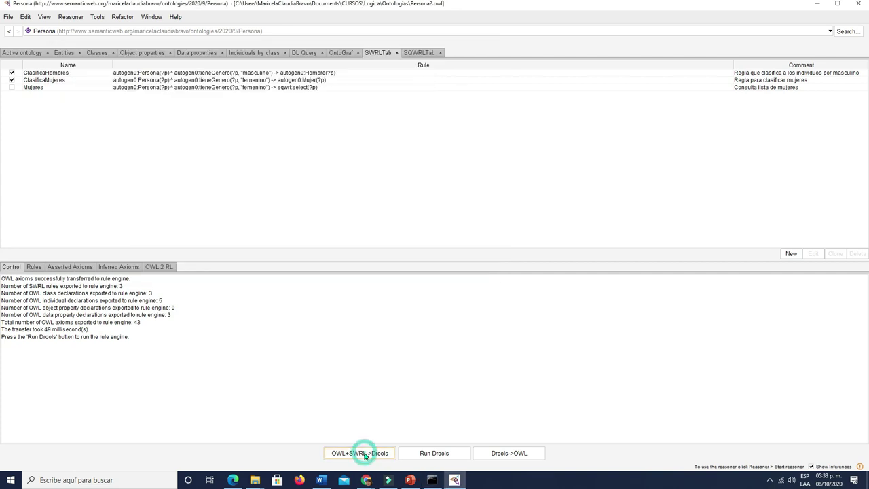
{"action": "left_click", "coordinate": [433, 453]}
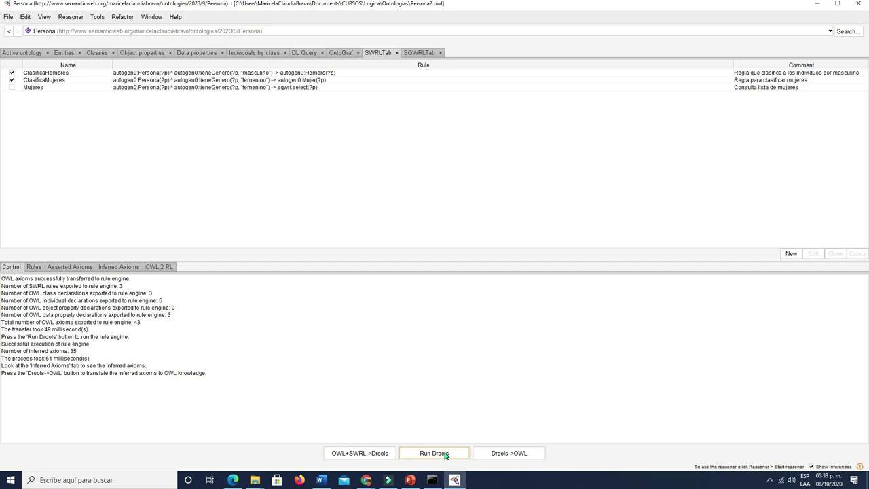
{"action": "left_click", "coordinate": [8, 17]}
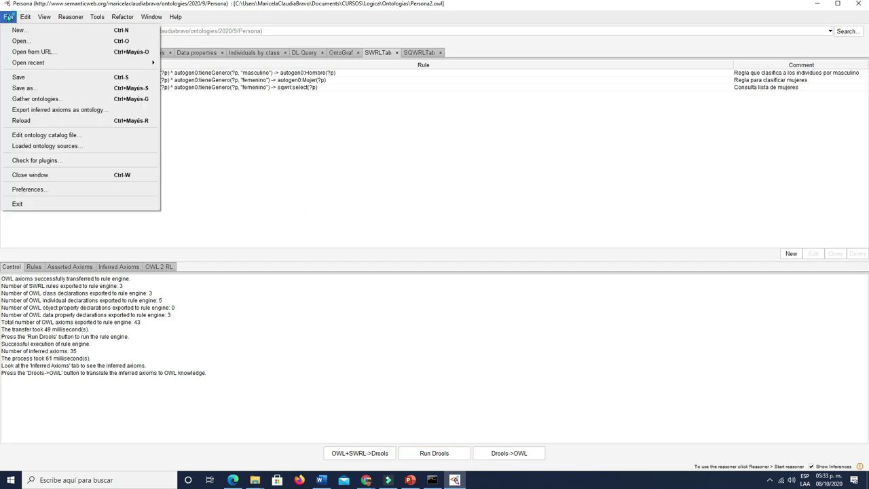
{"action": "left_click", "coordinate": [27, 76]}
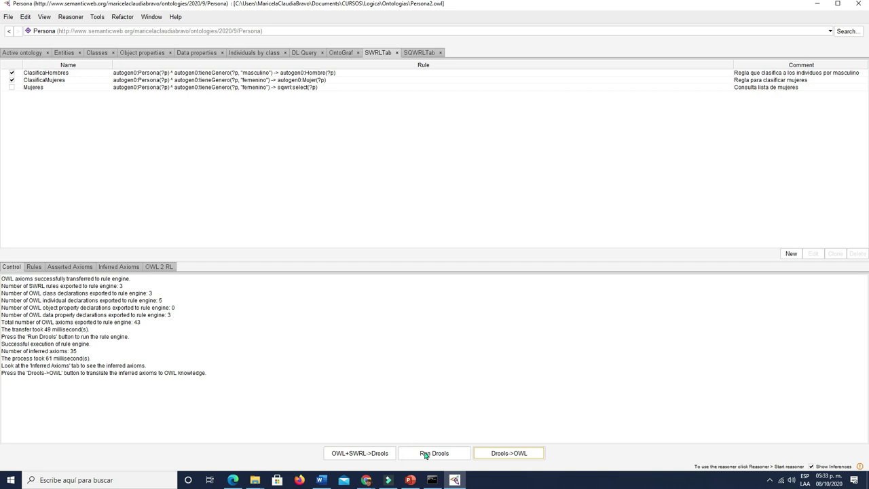
Transfer the axioms and rules to Drools again, rerun the rule engine, and write the inferred axioms back to the OWL model.
{"action": "left_click", "coordinate": [202, 74]}
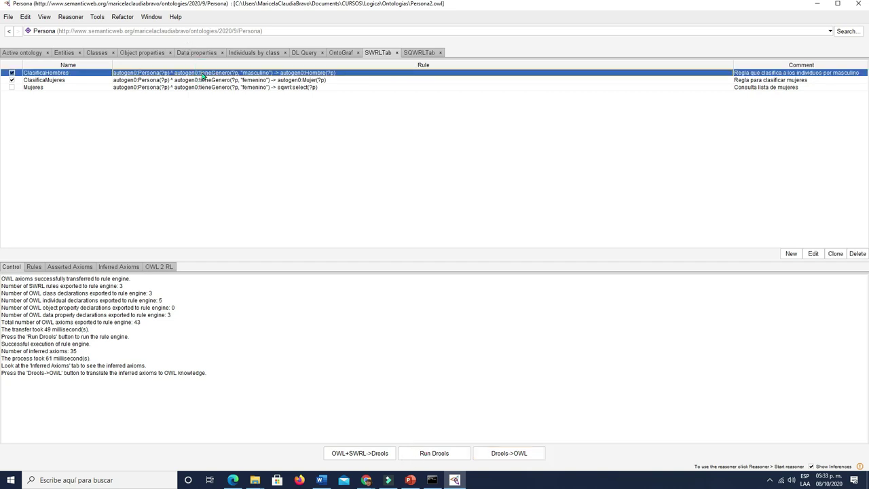
{"action": "left_click", "coordinate": [359, 453]}
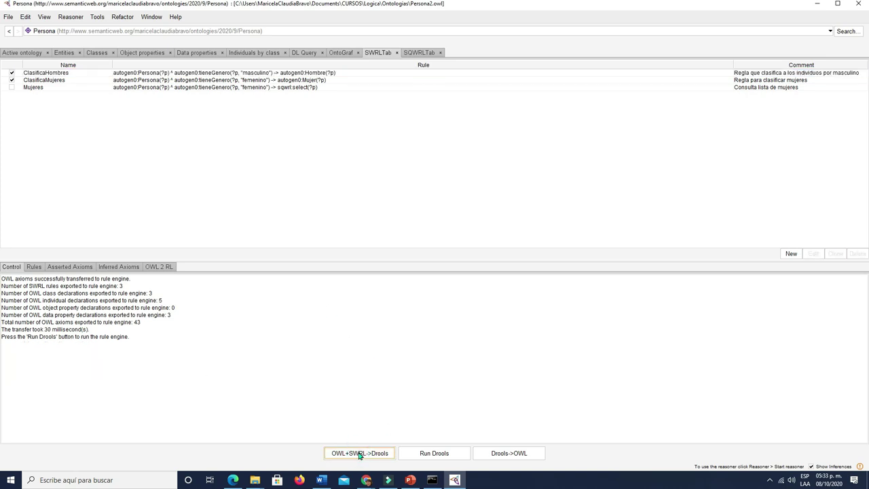
{"action": "left_click", "coordinate": [441, 453]}
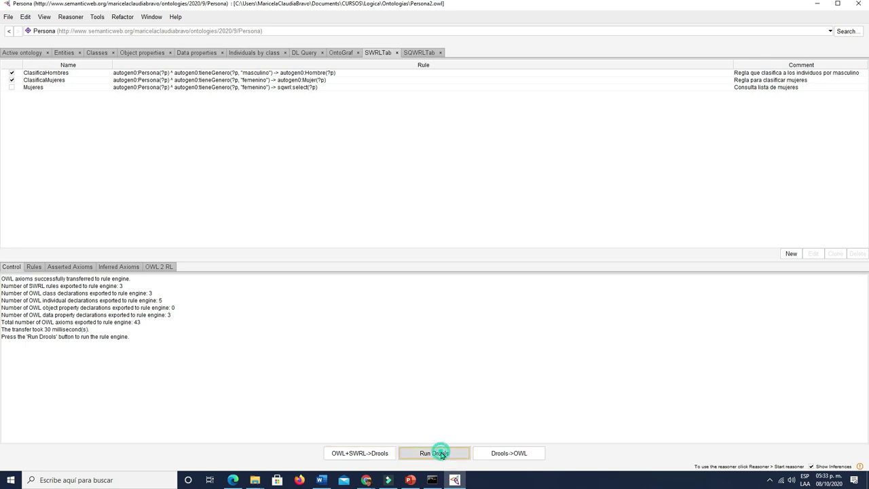
{"action": "left_click", "coordinate": [497, 453]}
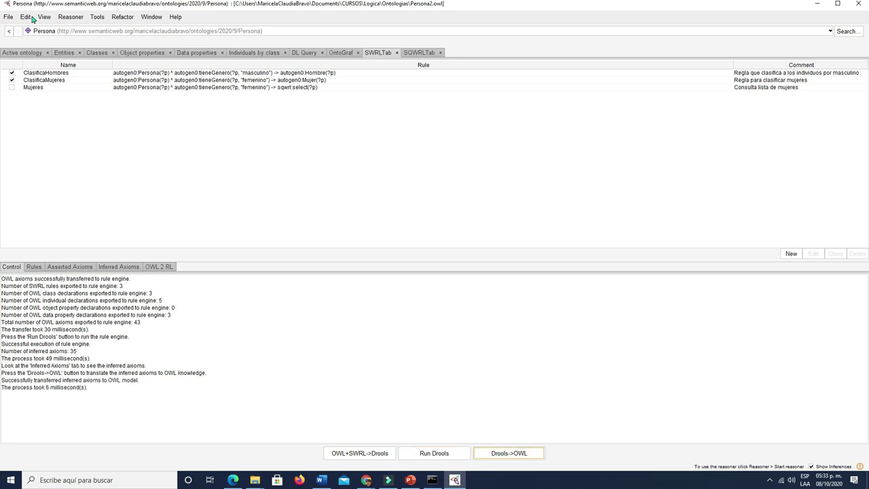
Check the direct instances of Hombre, Mujer and Persona, and the property assertions of per4, per5 and per1.
{"action": "left_click", "coordinate": [265, 53]}
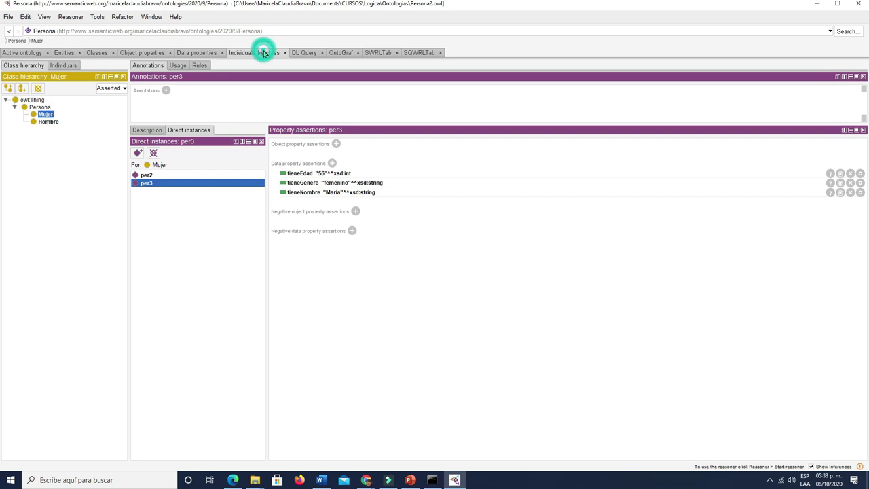
{"action": "left_click", "coordinate": [48, 121]}
{"action": "left_click", "coordinate": [144, 175]}
{"action": "left_click", "coordinate": [144, 184]}
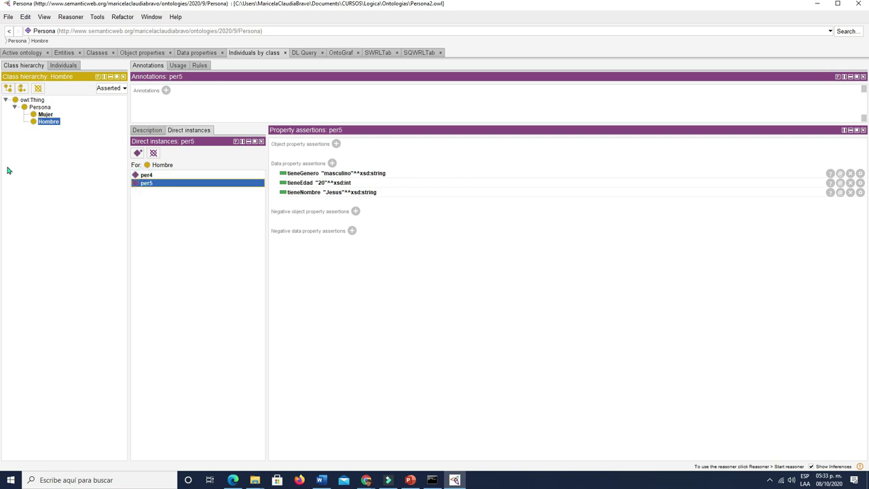
{"action": "left_click", "coordinate": [29, 99]}
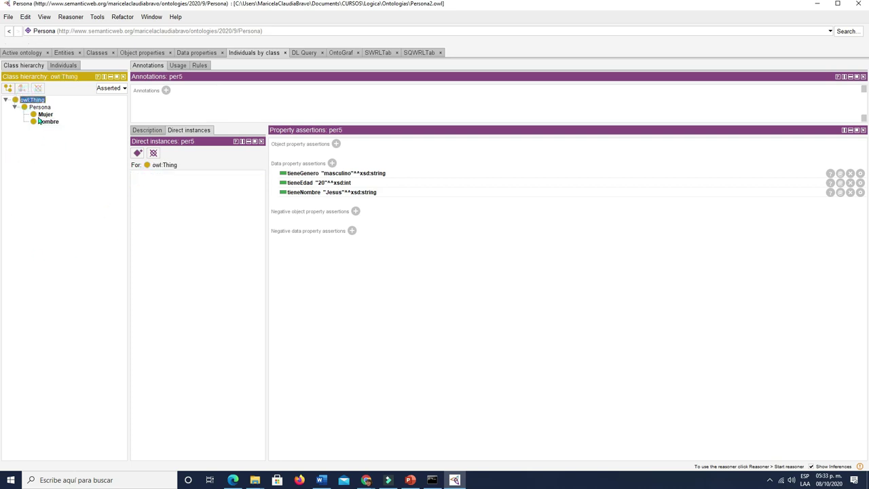
{"action": "left_click", "coordinate": [42, 114]}
{"action": "left_click", "coordinate": [40, 107]}
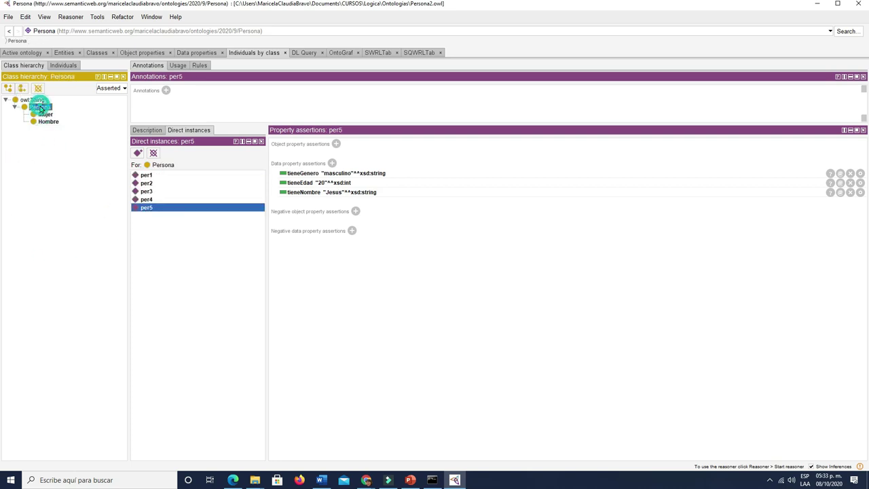
{"action": "left_click", "coordinate": [152, 176]}
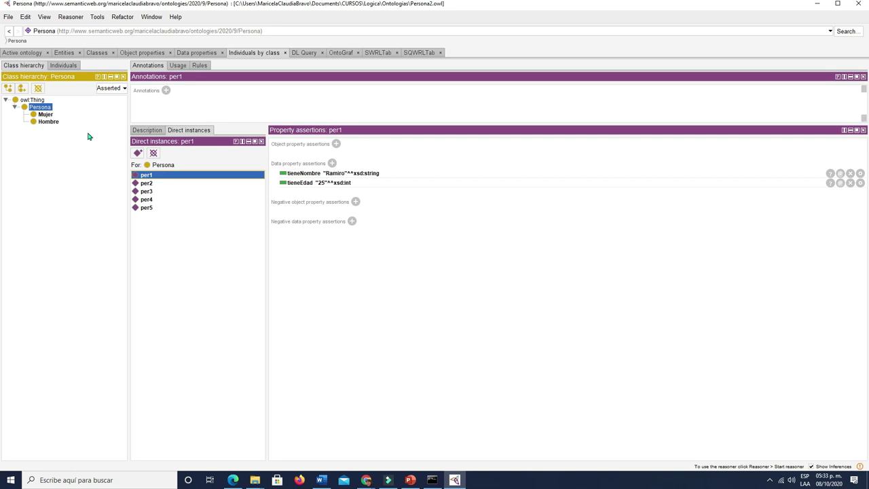
{"action": "left_click", "coordinate": [44, 115]}
{"action": "left_click", "coordinate": [44, 122]}
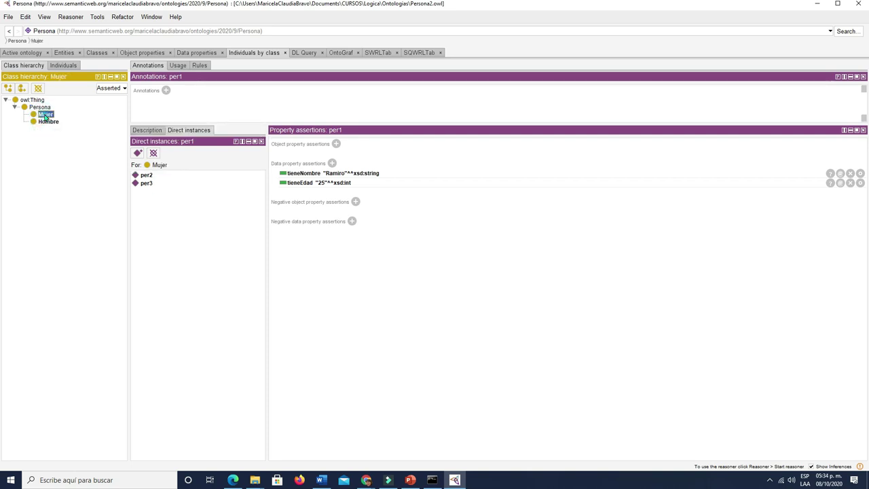
{"action": "left_click", "coordinate": [40, 108]}
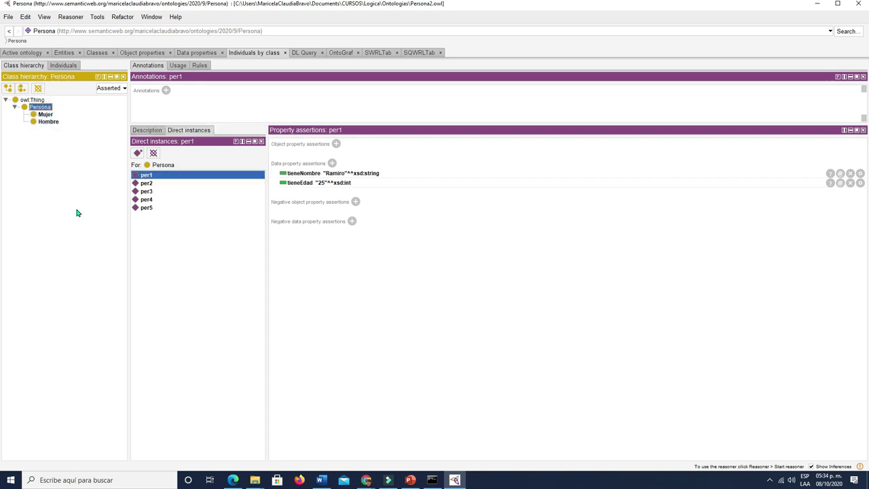